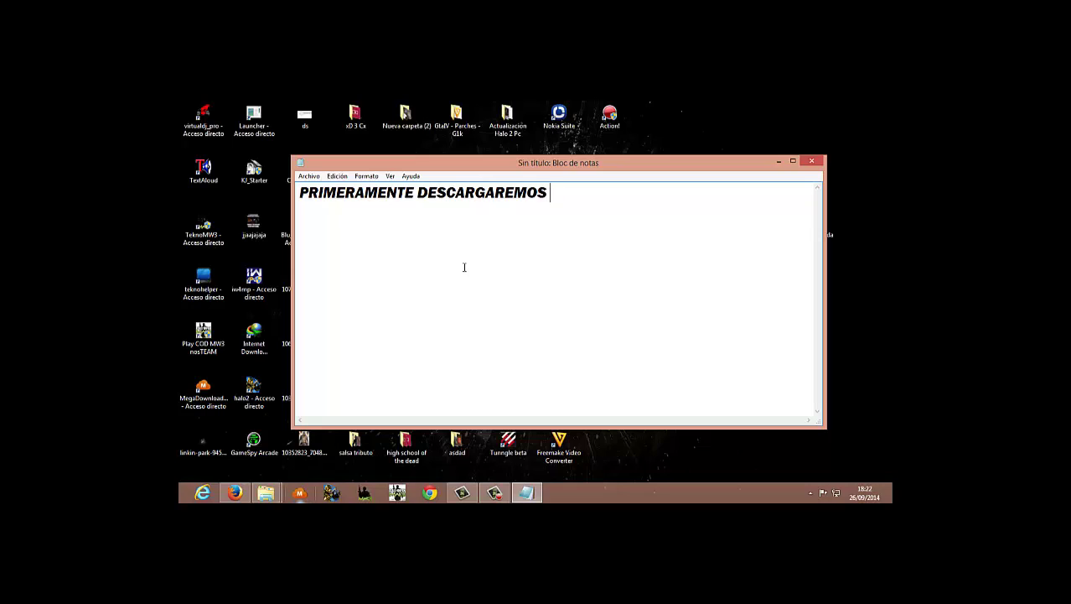
Complete the note with "ESTE ARCHIVO :))" and clear all of its text
type("ESTE ARCHI")
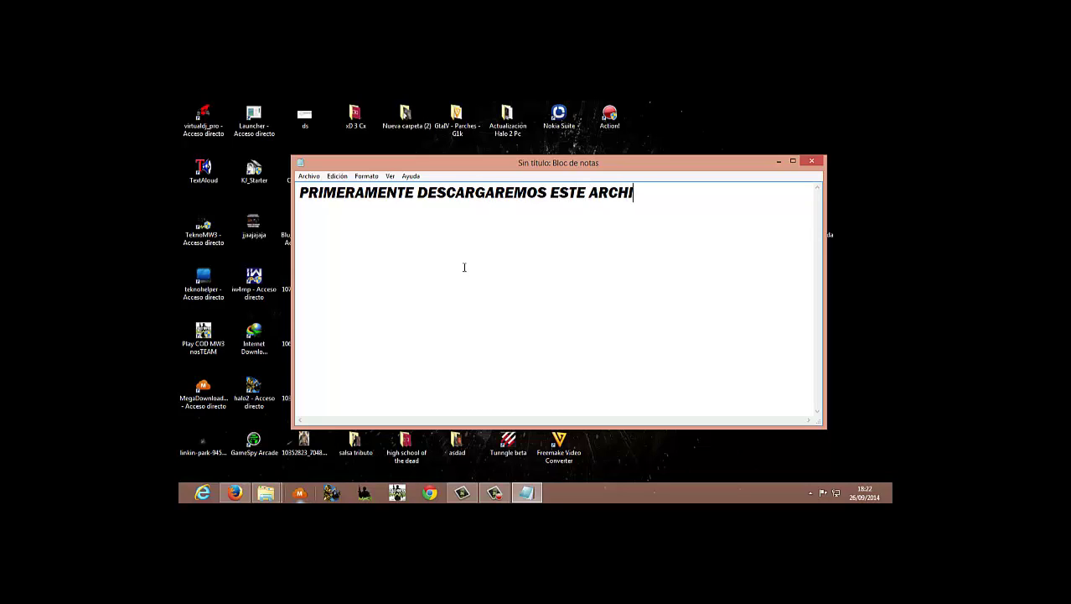
type("VO :))")
key("ctrl+a")
key("BackSpace")
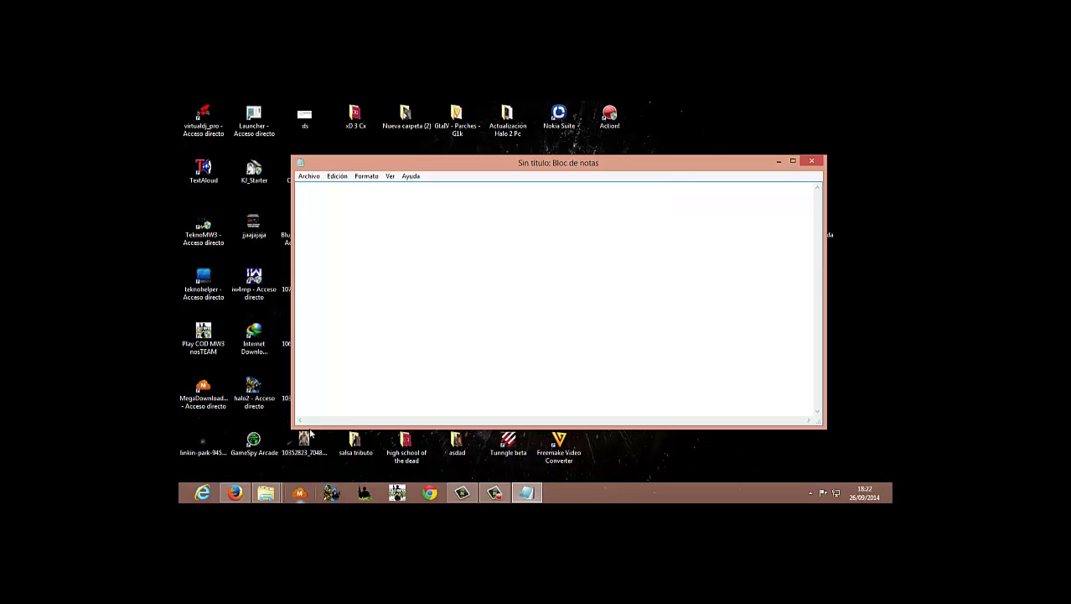
Show the te salve la vida.rar page in Firefox, and write "LUEGO DE HABERLO DESCARGADO LO EXTRAEN" in the Notepad note
left_click(235, 493)
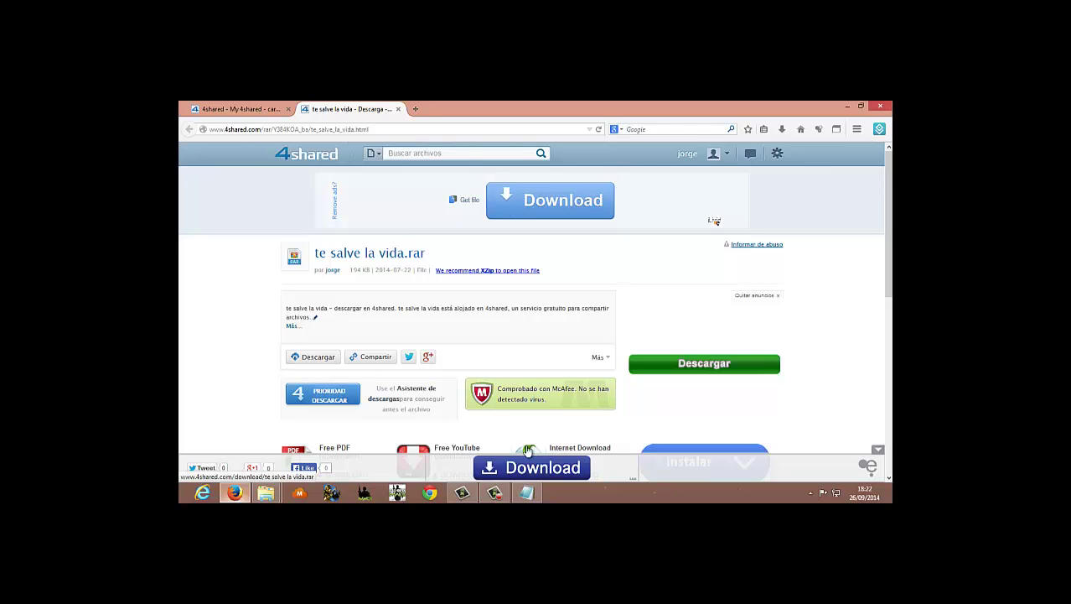
left_click(518, 495)
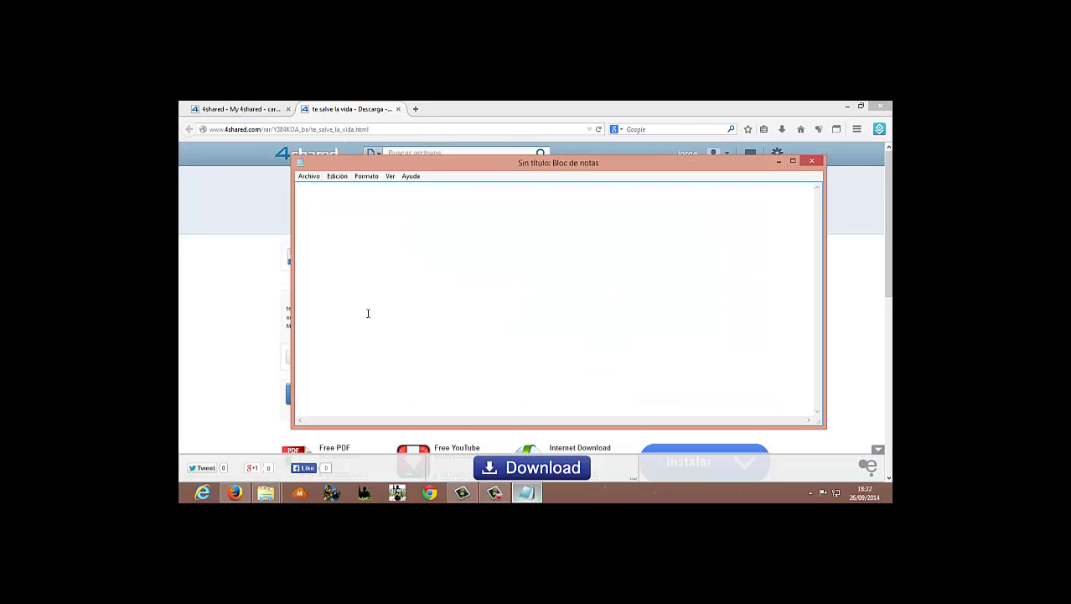
type("LUEGO DE HABERLO DESCARGADO LO")
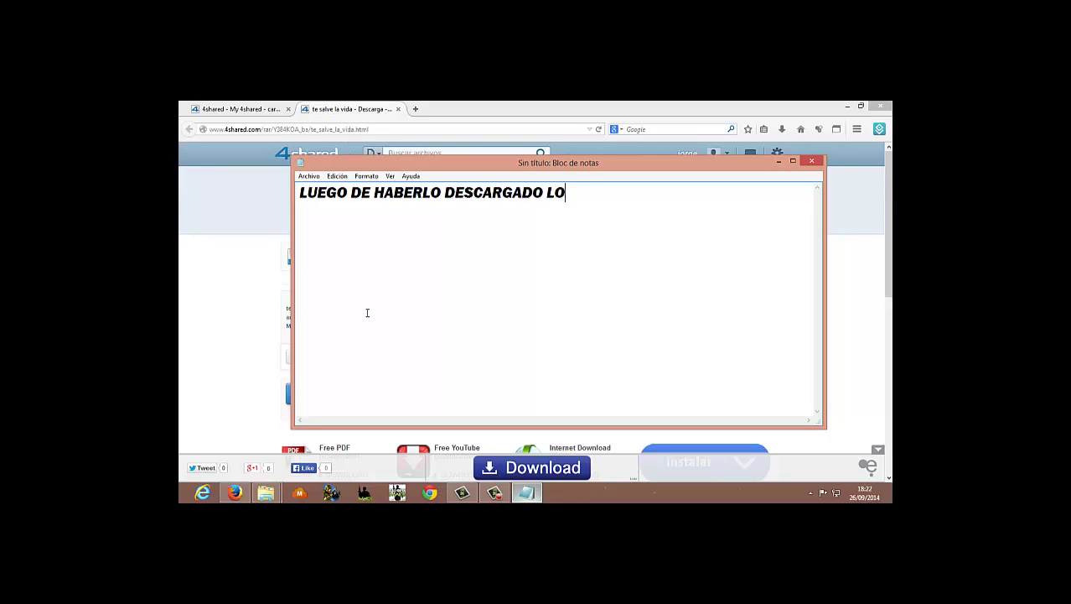
type(" EXTRA")
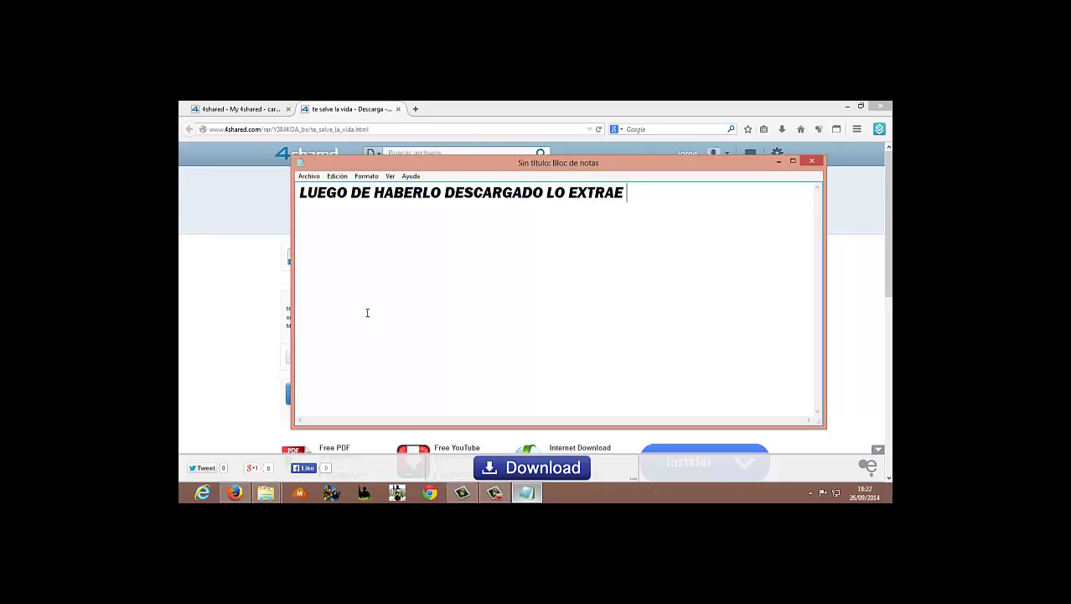
type("EN")
Download te salve la vida.rar from its 4shared page in Firefox and open the folder that contains it
left_click(186, 270)
scroll(260, 336, "down", 2)
left_click(313, 298)
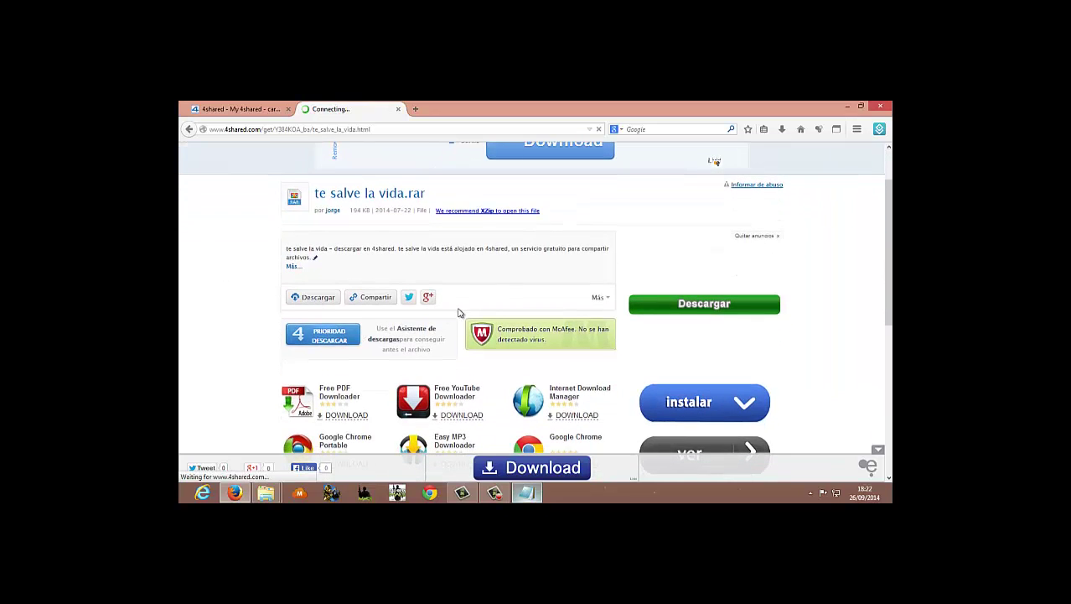
left_click(547, 409)
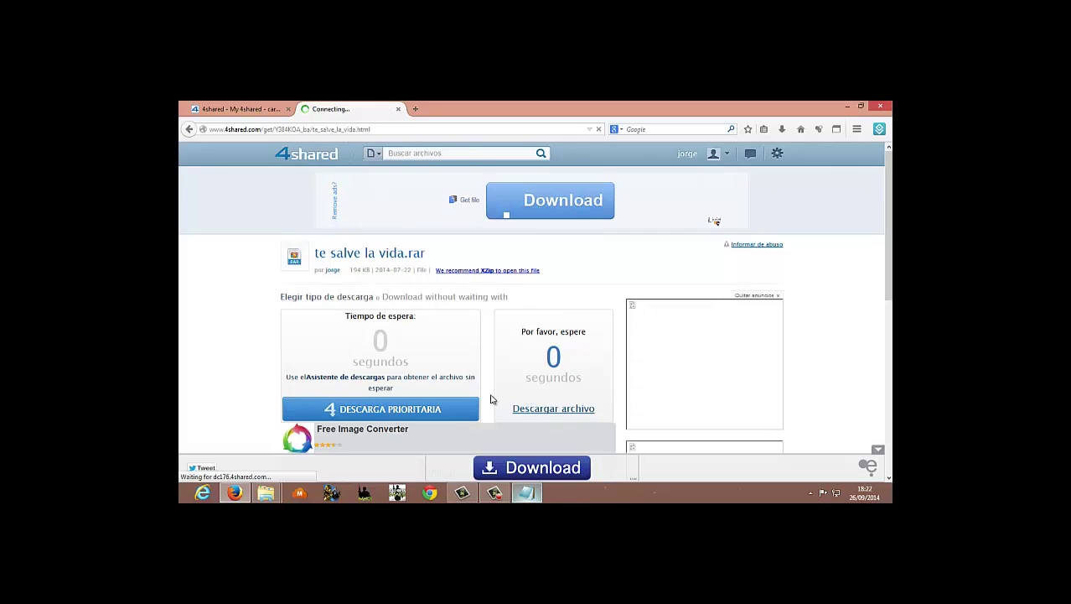
left_click(531, 330)
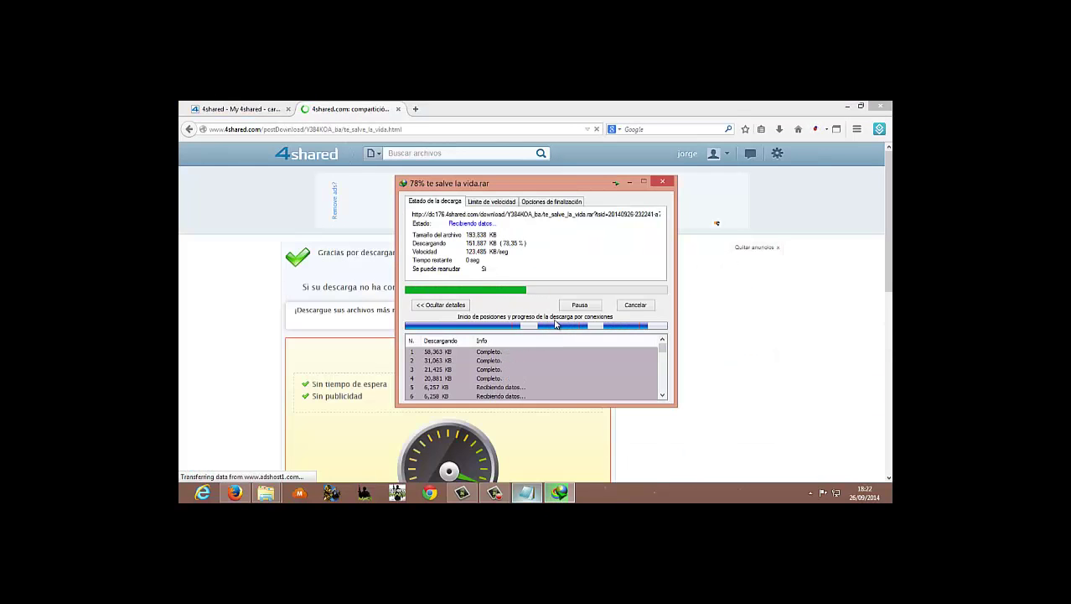
left_click(557, 328)
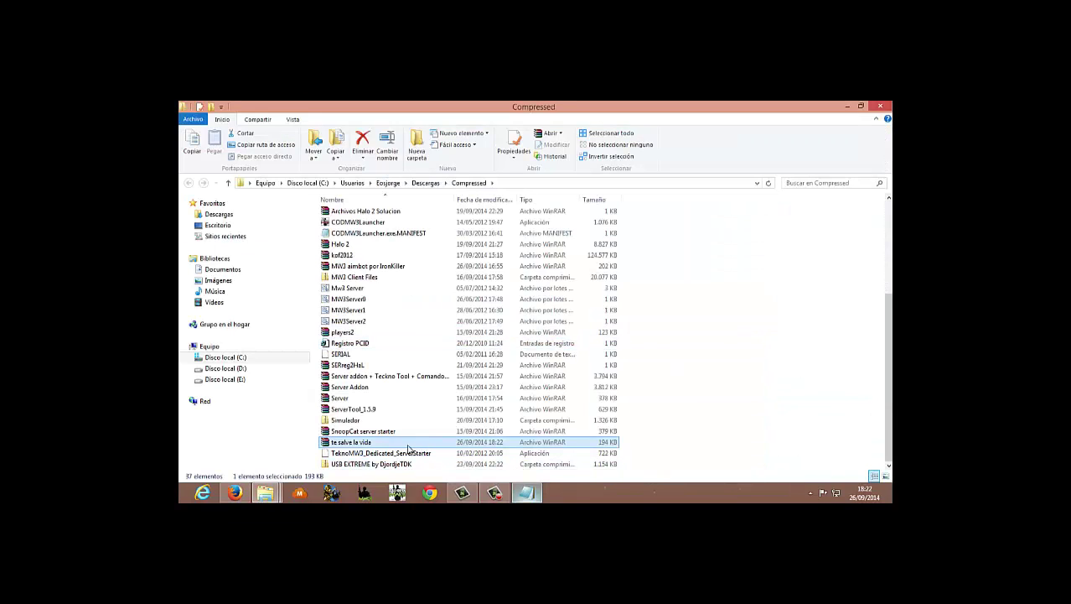
right_click(408, 448)
left_click(453, 289)
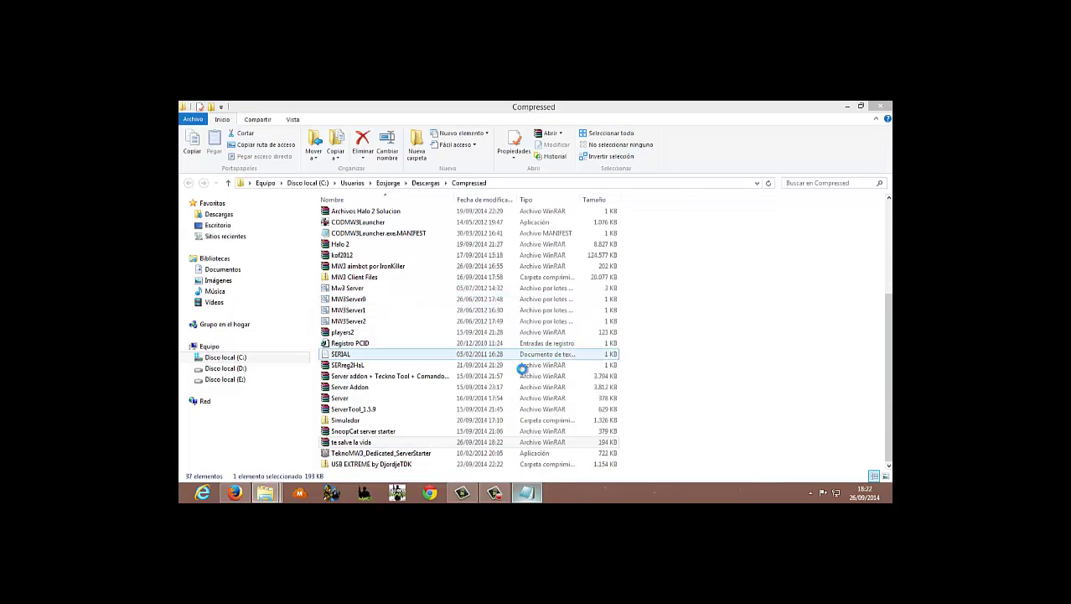
left_click(622, 408)
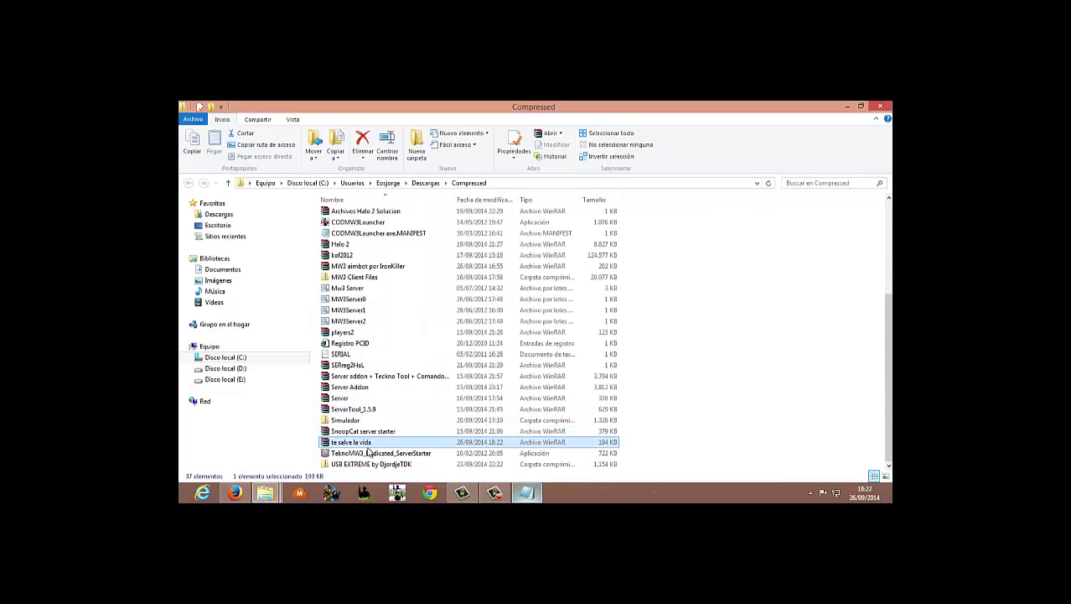
Place the te salve la vida archive on the desktop and extract it there, replacing all existing files
left_click_drag(889, 495, 800, 406)
right_click(801, 394)
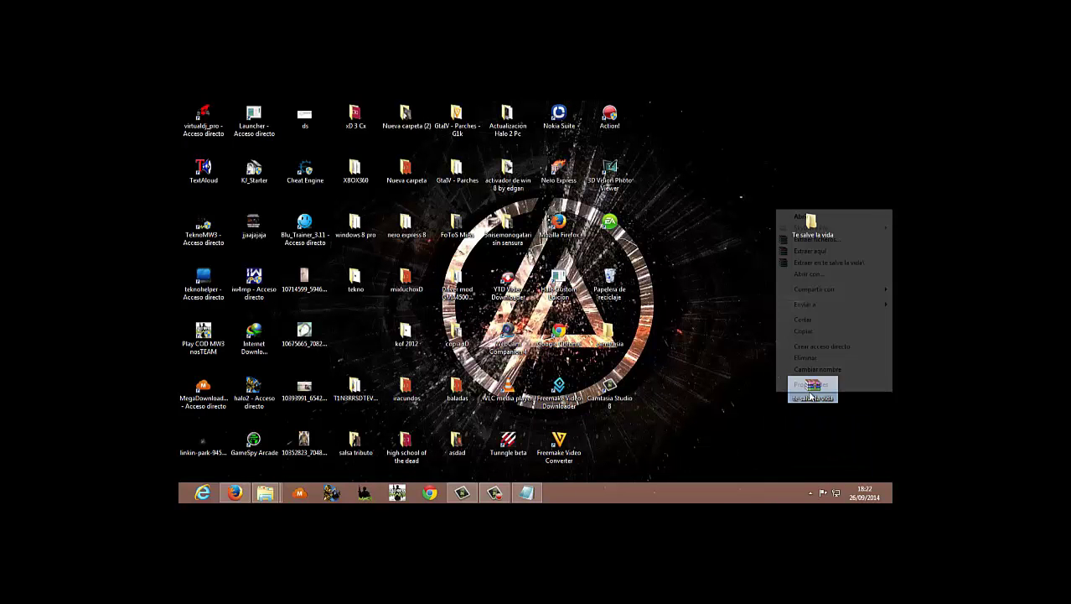
left_click(802, 251)
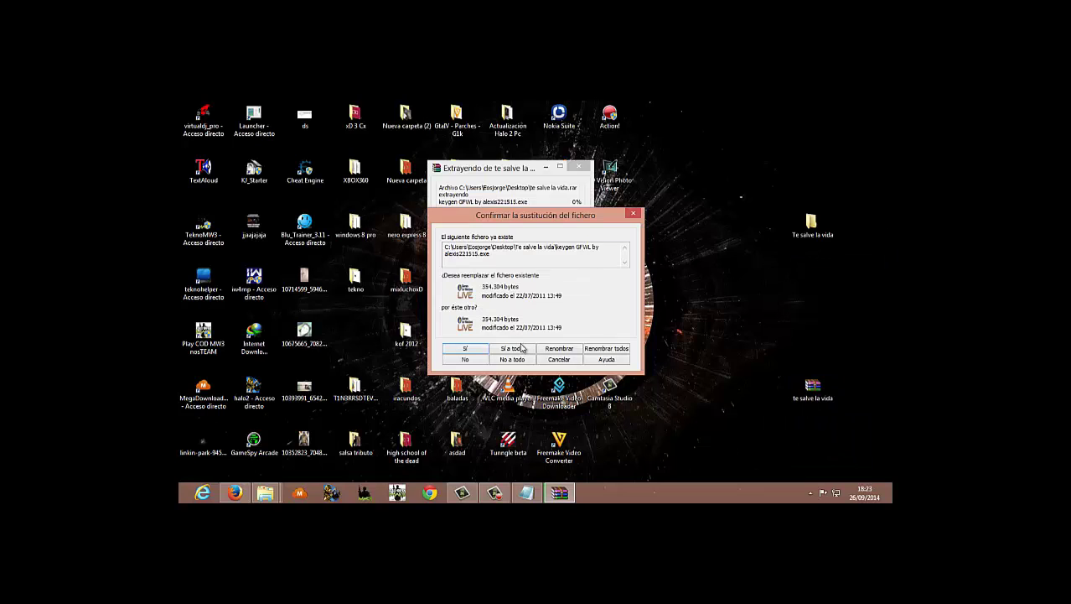
left_click(522, 347)
Move the extracted GFWL keygen and xox files to the empty desktop area near the Te salve la vida folder
left_click(806, 231)
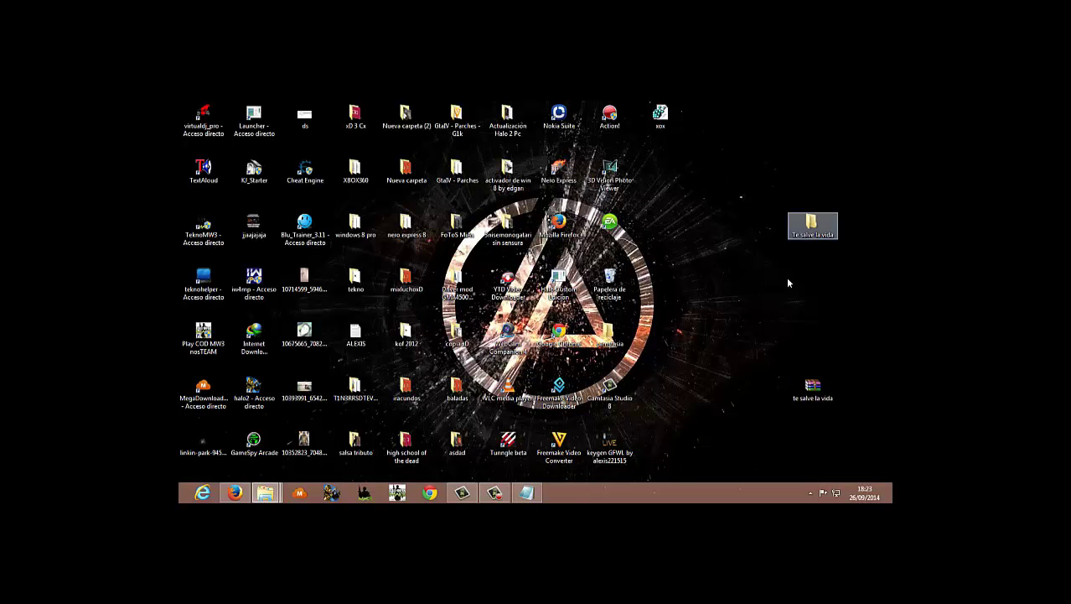
left_click_drag(609, 443, 719, 292)
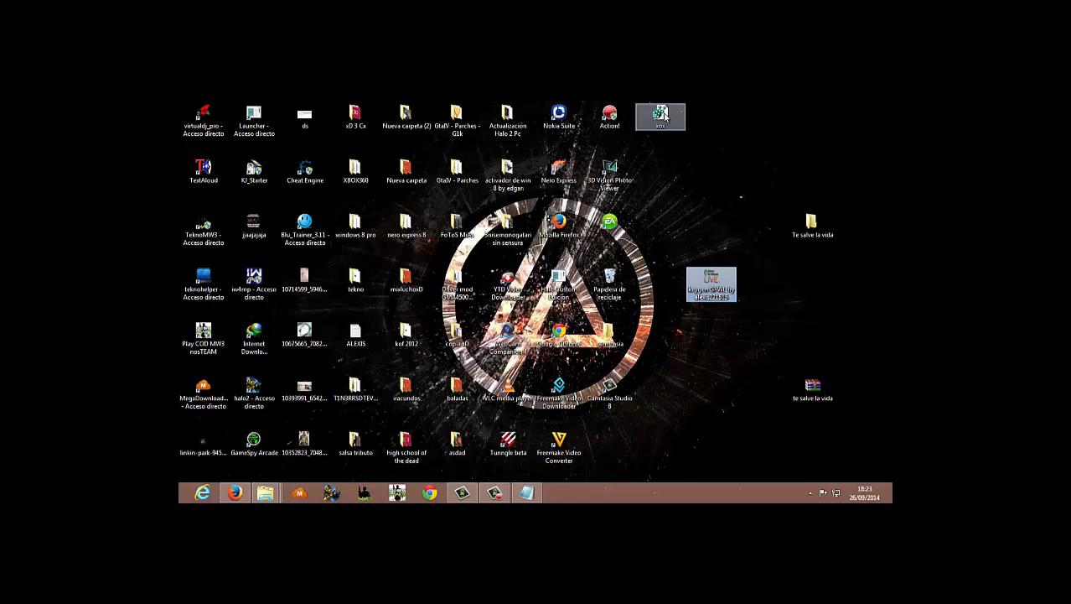
left_click_drag(664, 117, 716, 239)
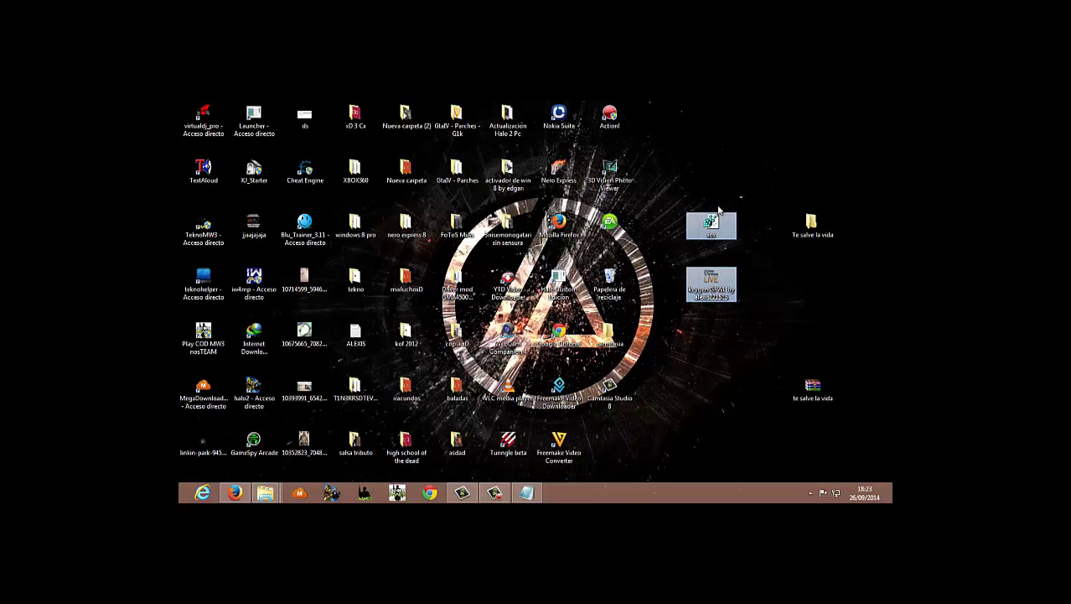
Add the line "LUEGO LES APARECERA ESTOS ARCHIVOS" to the Notepad note and shift its window aside to show the extracted files
left_click(526, 493)
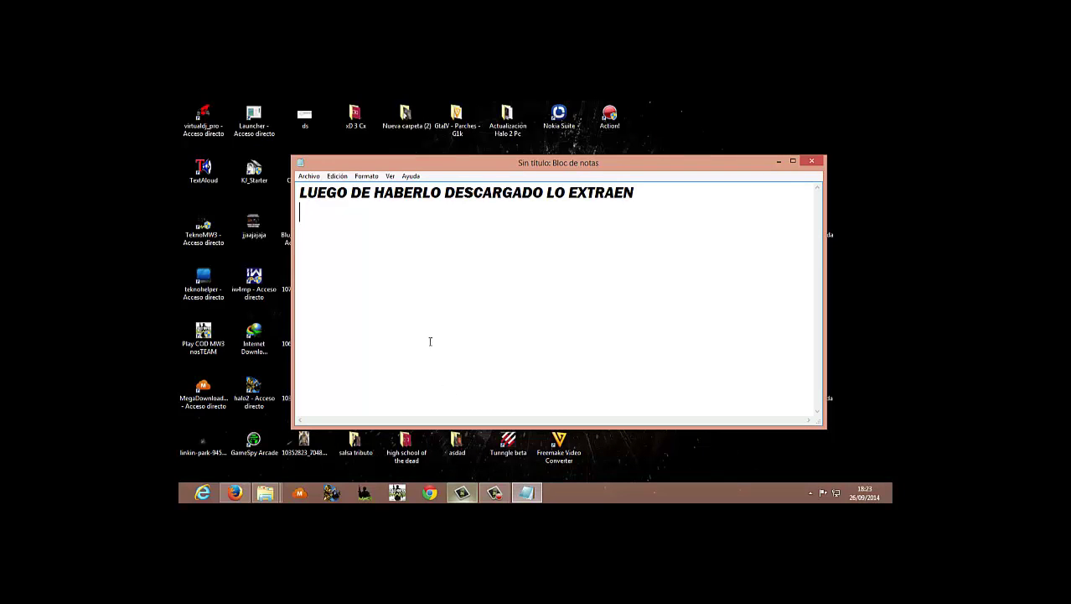
type("LUEGO ")
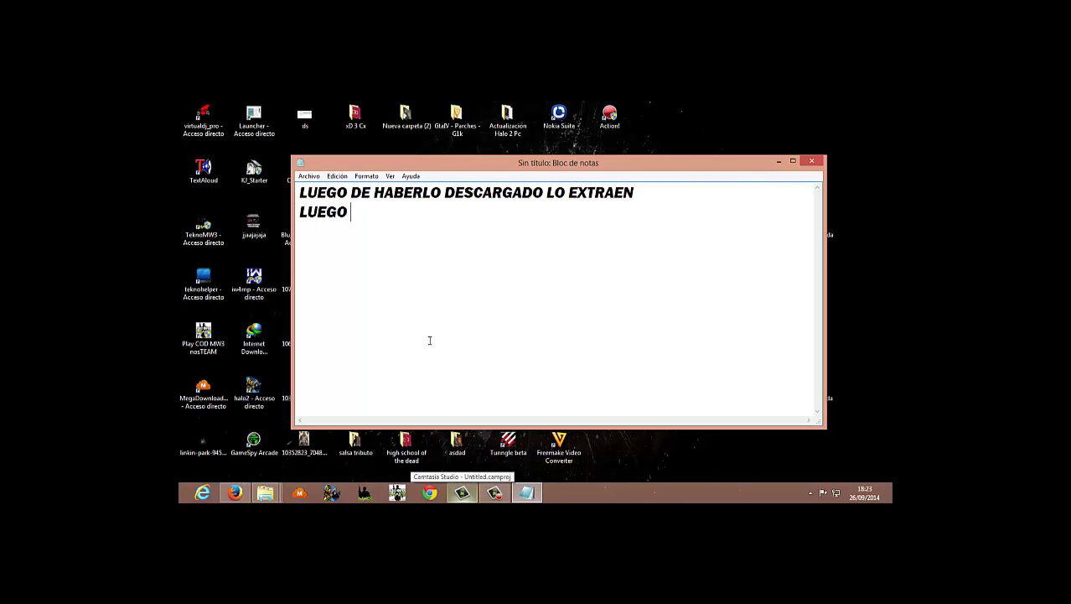
type("LES APARECER")
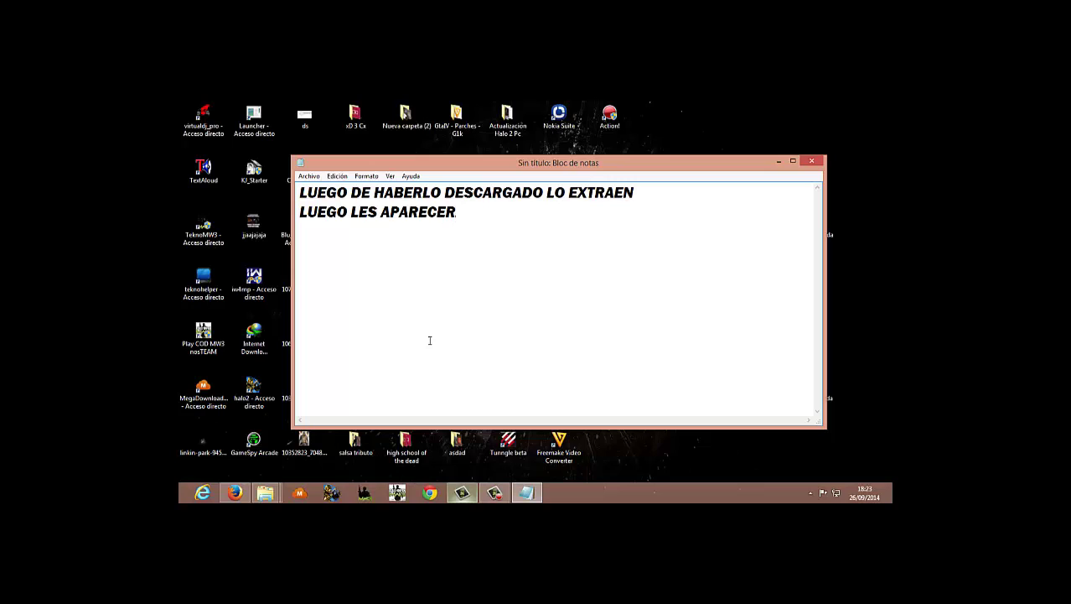
type("A ESTOS A")
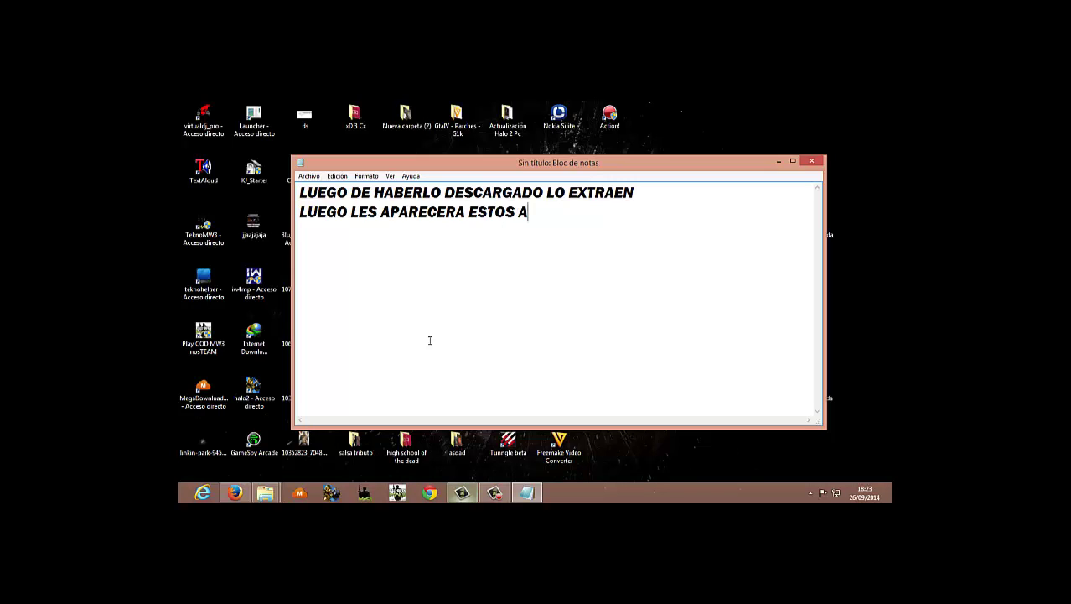
type("RCHIVOS")
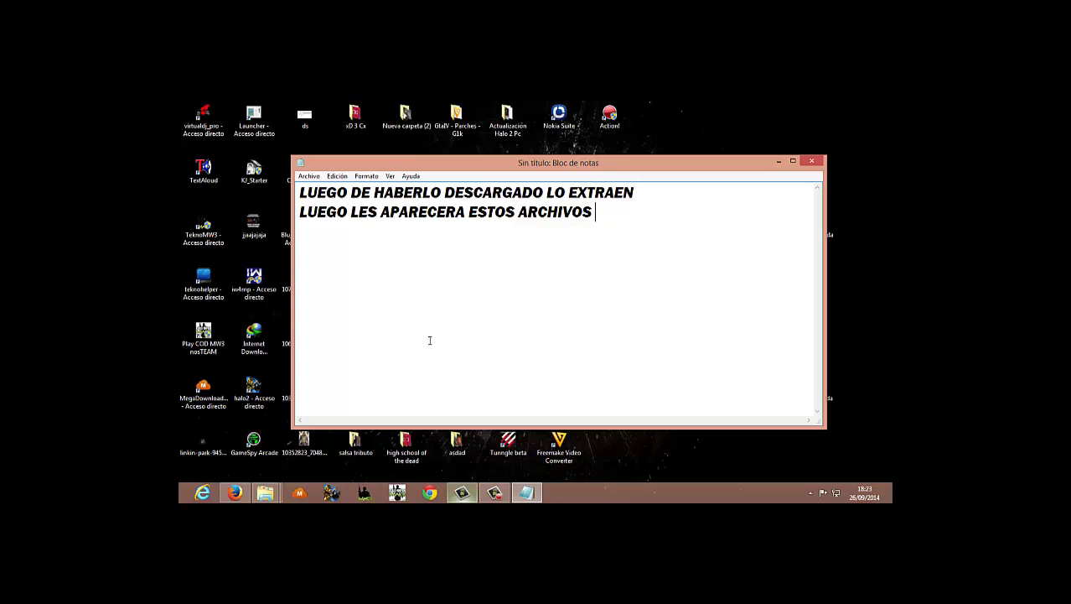
left_click_drag(747, 166, 560, 197)
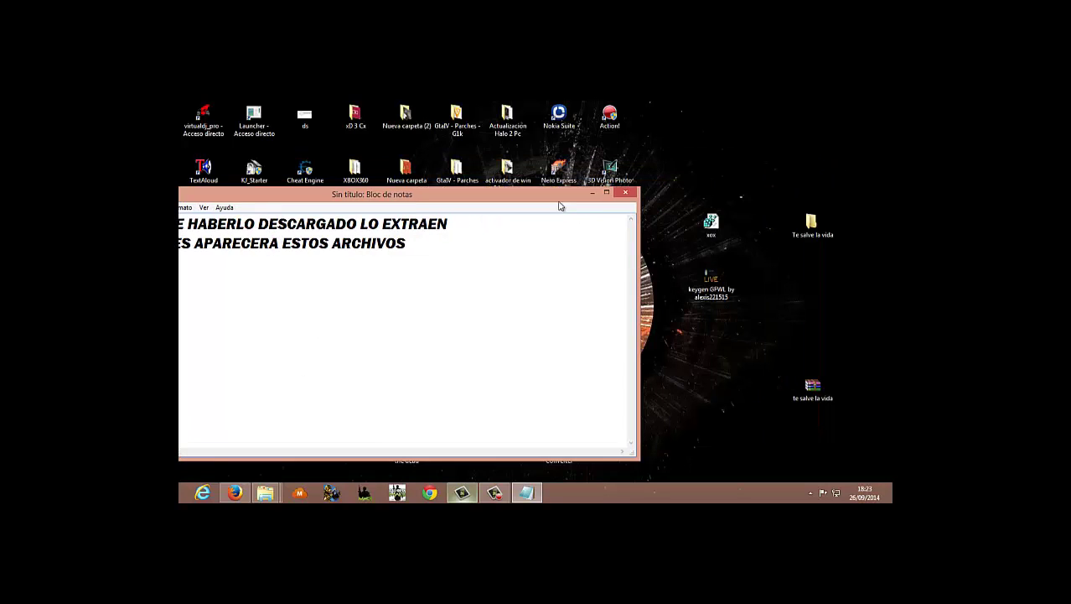
left_click_drag(702, 337, 717, 189)
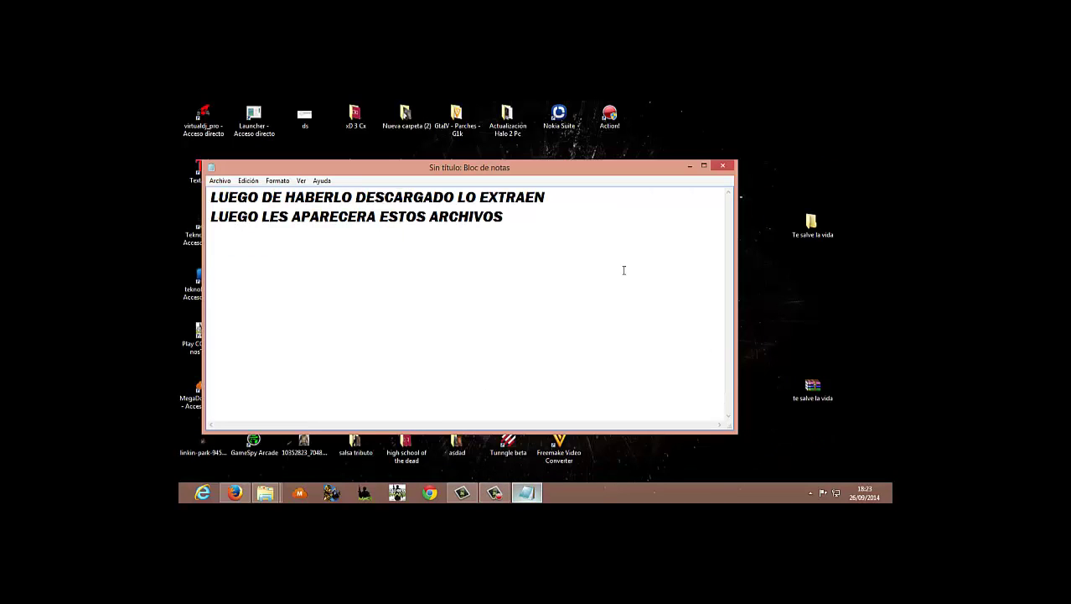
Add a third line to the note reading "DE AHIN HACEN LO SIGUIENTE XD"
type("AHIN")
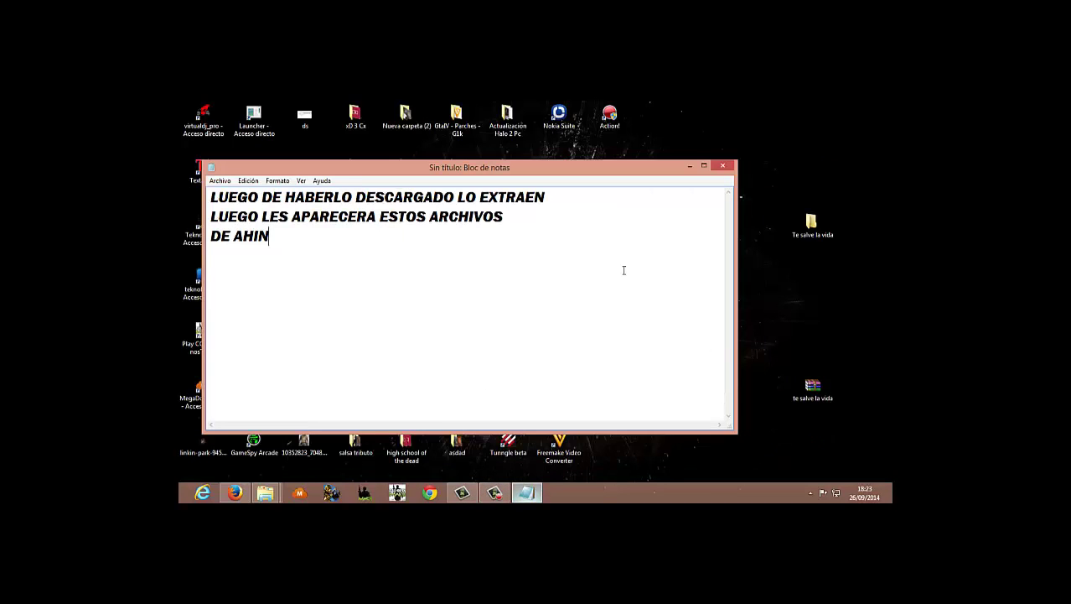
type(" AS")
type("ACEN LO SIG")
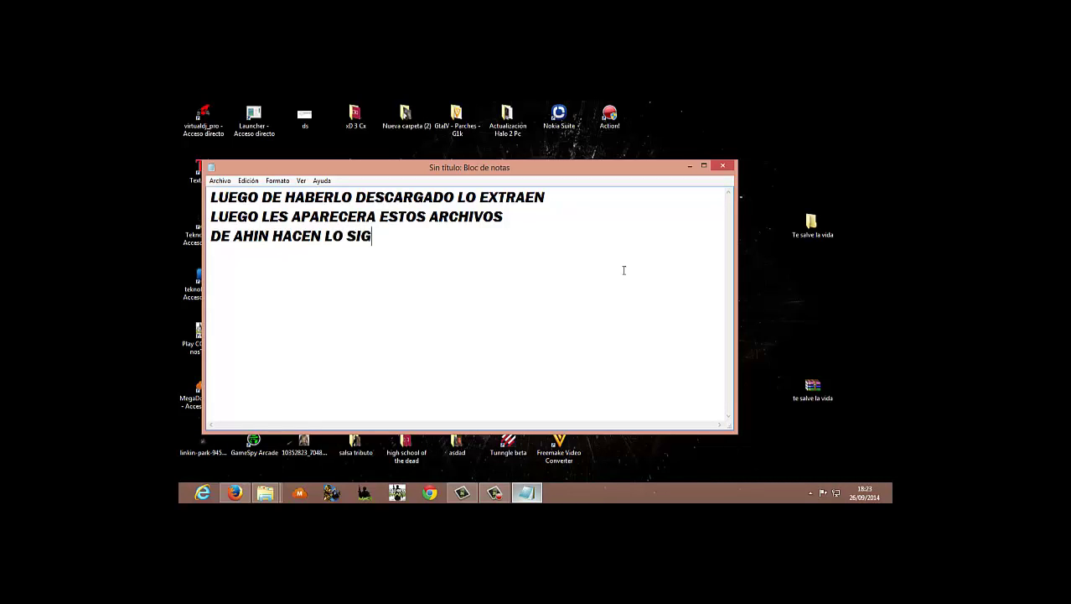
type("G")
key("BackSpace")
type("UIENTE XD")
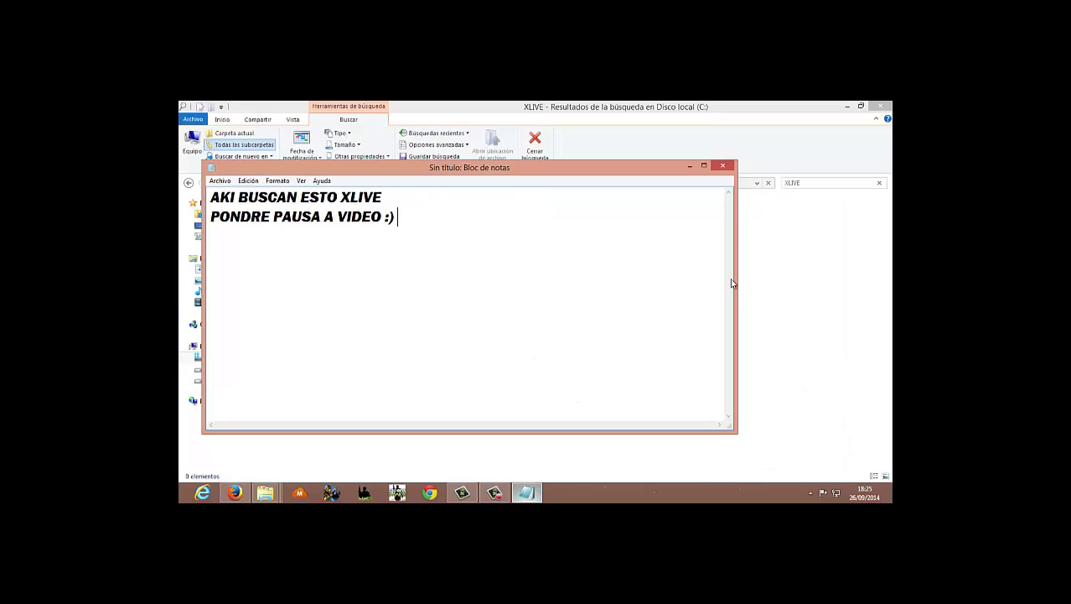
Minimize the note and check the XLIVE search results for drive C:
left_click(690, 166)
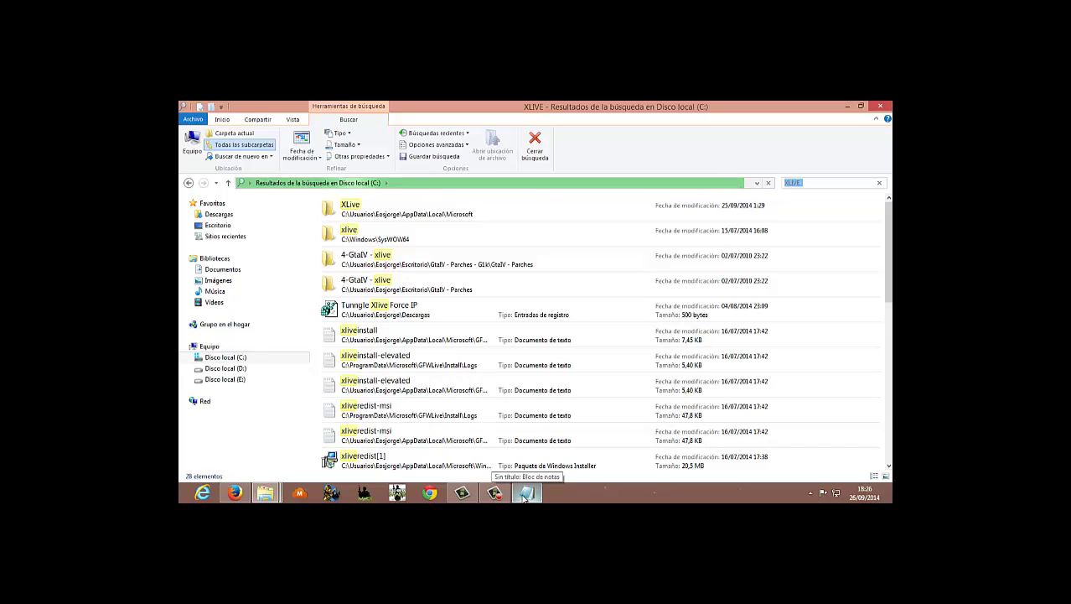
left_click(525, 498)
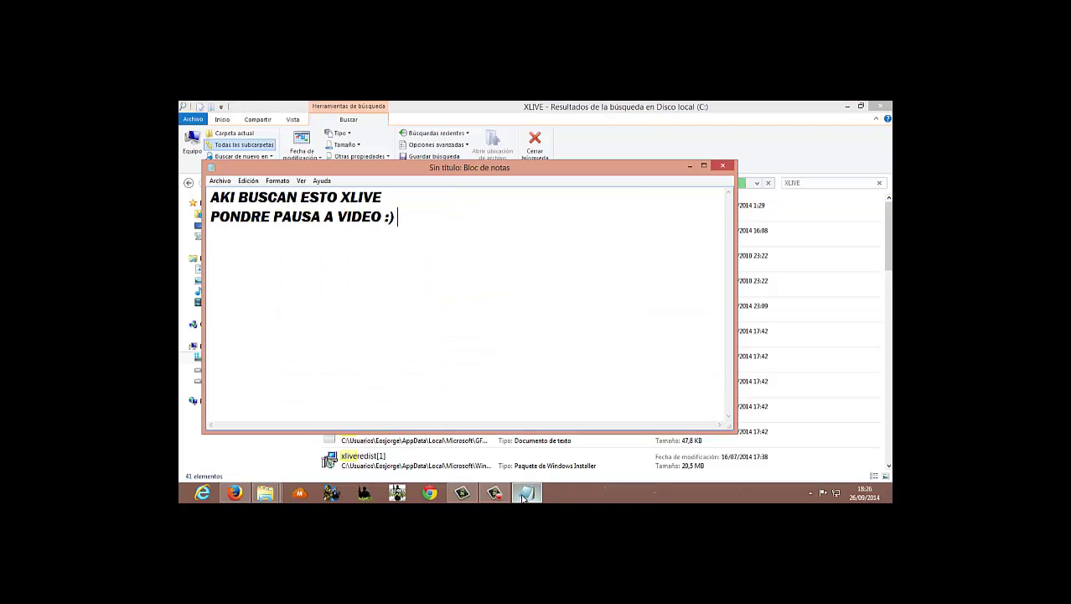
left_click(494, 493)
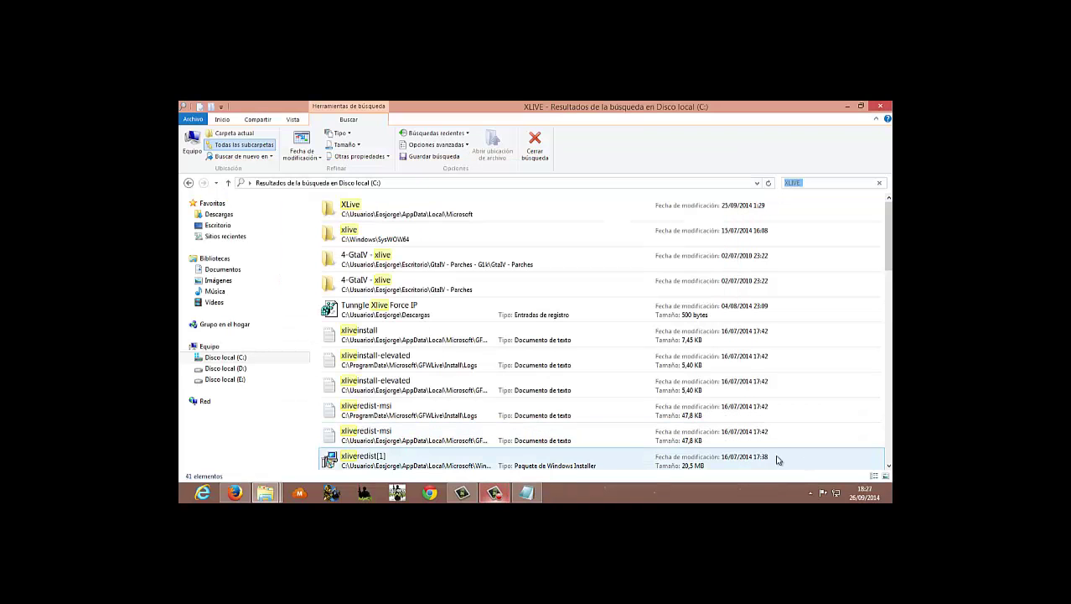
Write "LE DAN CLICK DERECHO Y LO ELIMINAN" in the Notepad note
left_click(526, 495)
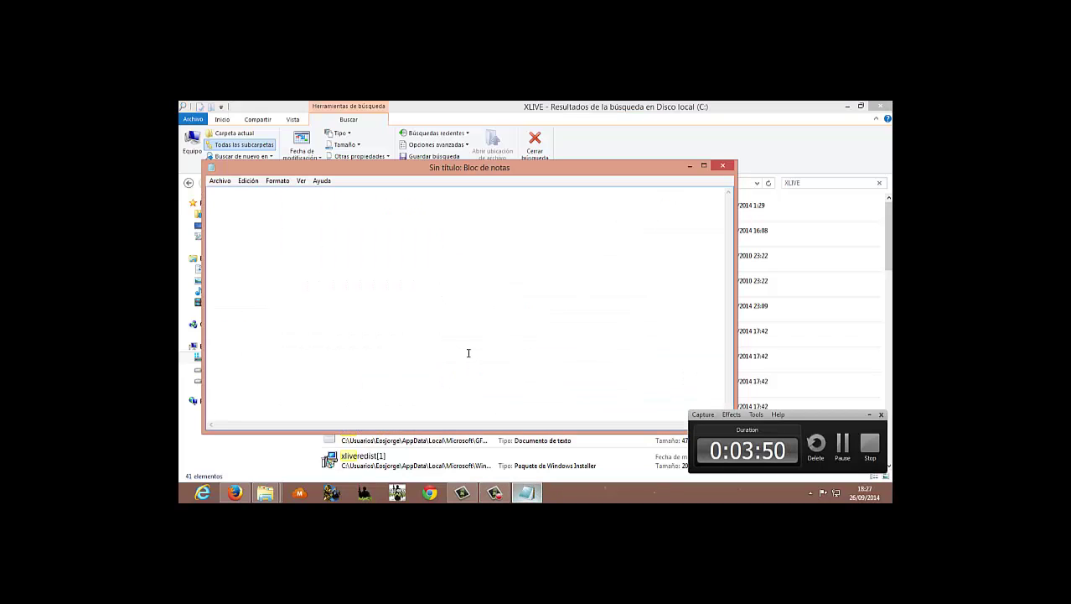
type("LE DAN CLICK DER")
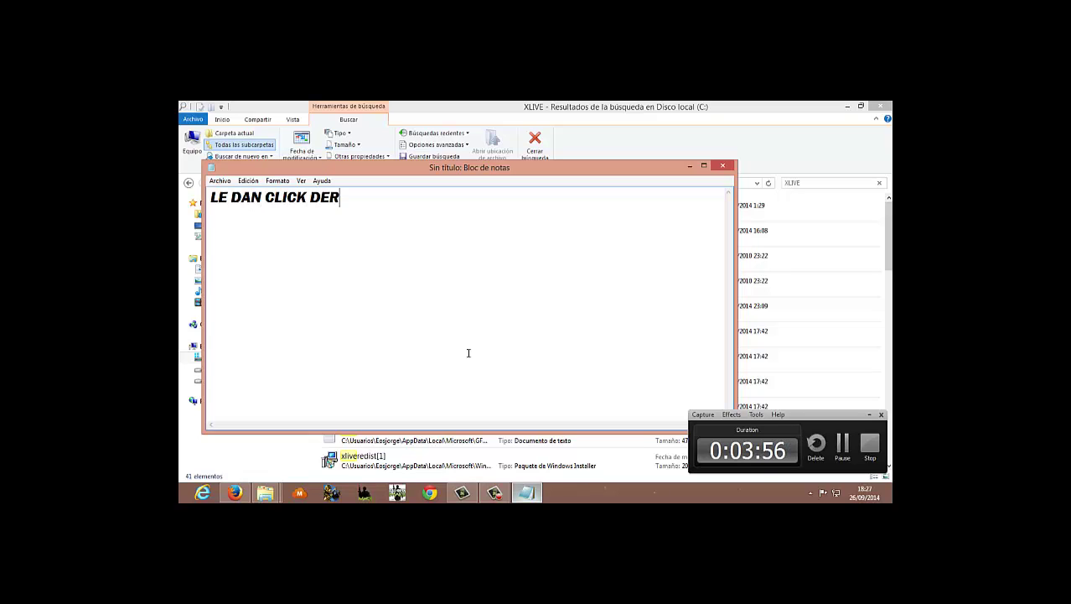
type("ECHO Y L")
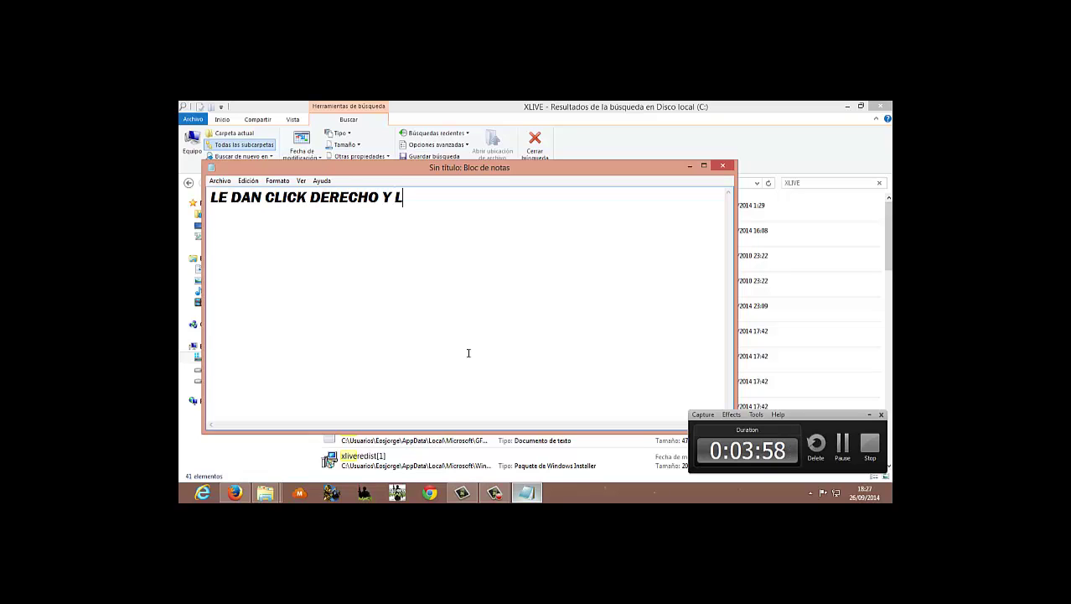
type("O ELIMINA")
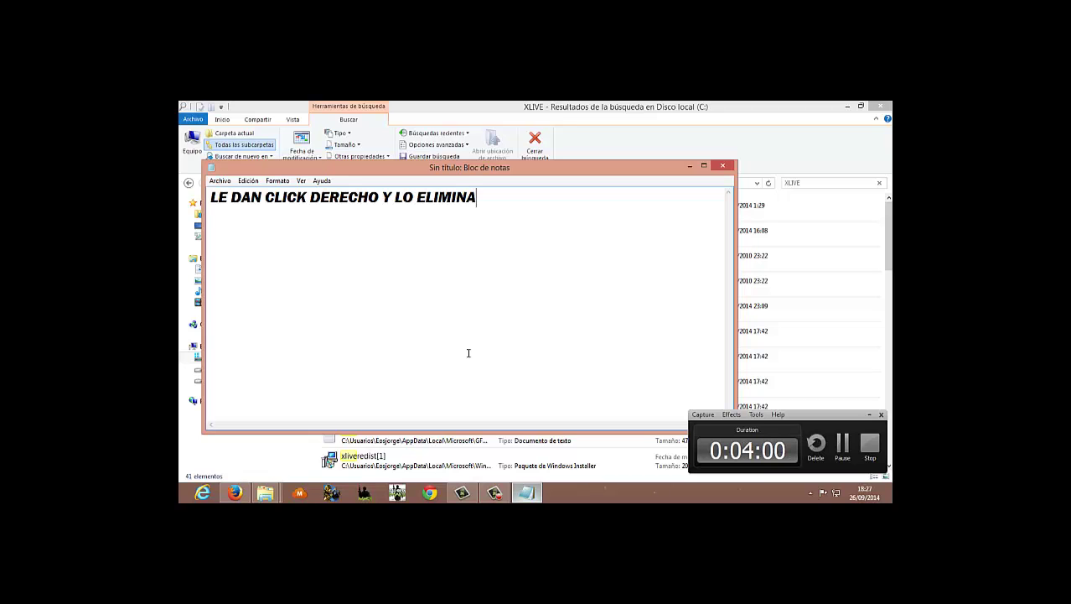
type("N")
Minimize the note and delete the XLive folder located in AppData\Local\Microsoft from the search results
left_click(689, 169)
left_click(394, 210)
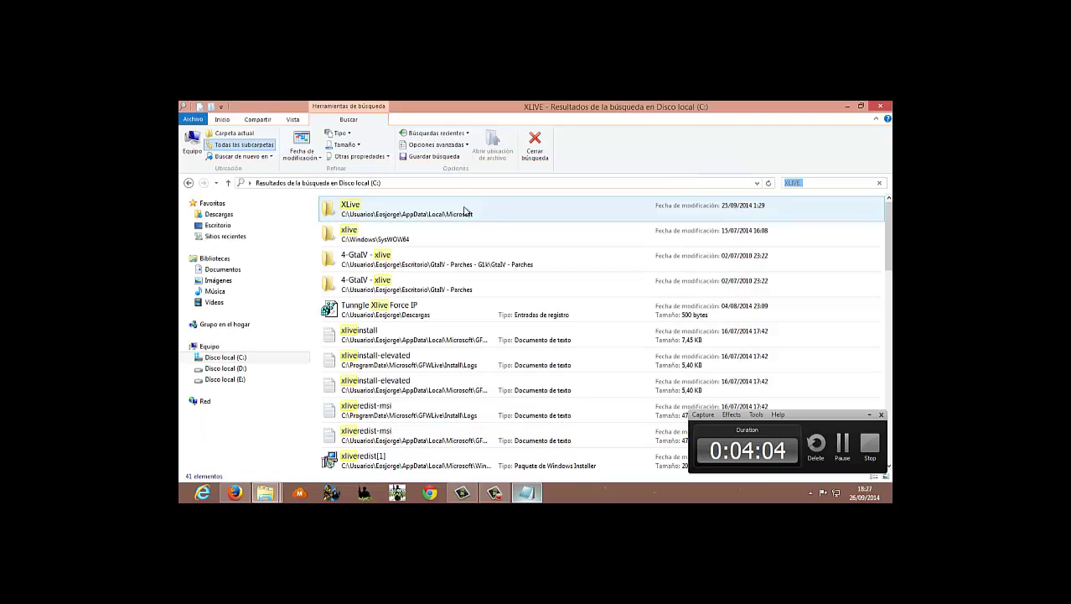
right_click(392, 210)
right_click(357, 212)
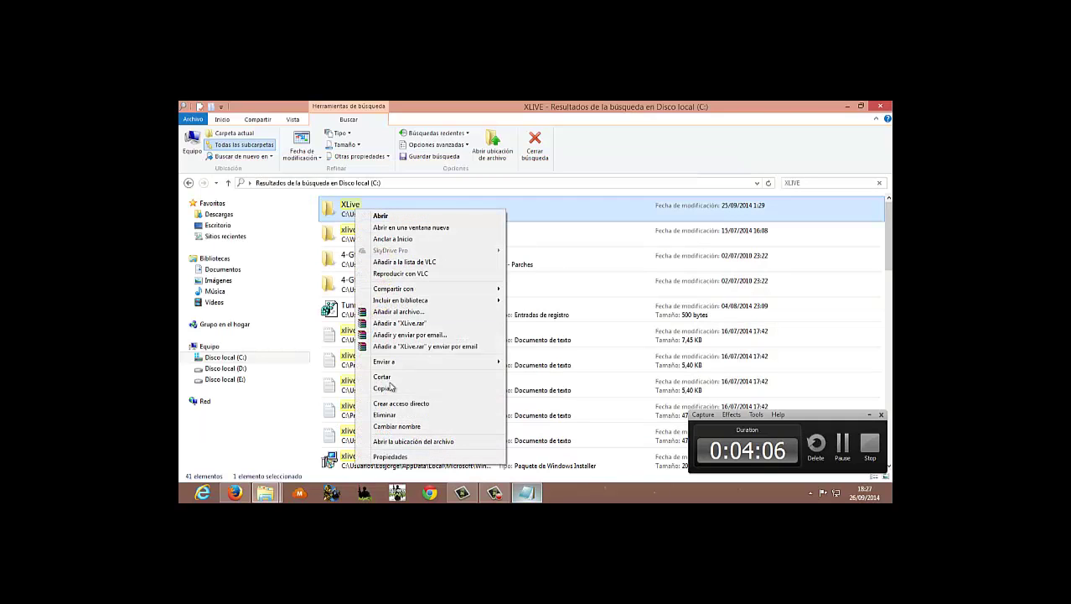
left_click(384, 415)
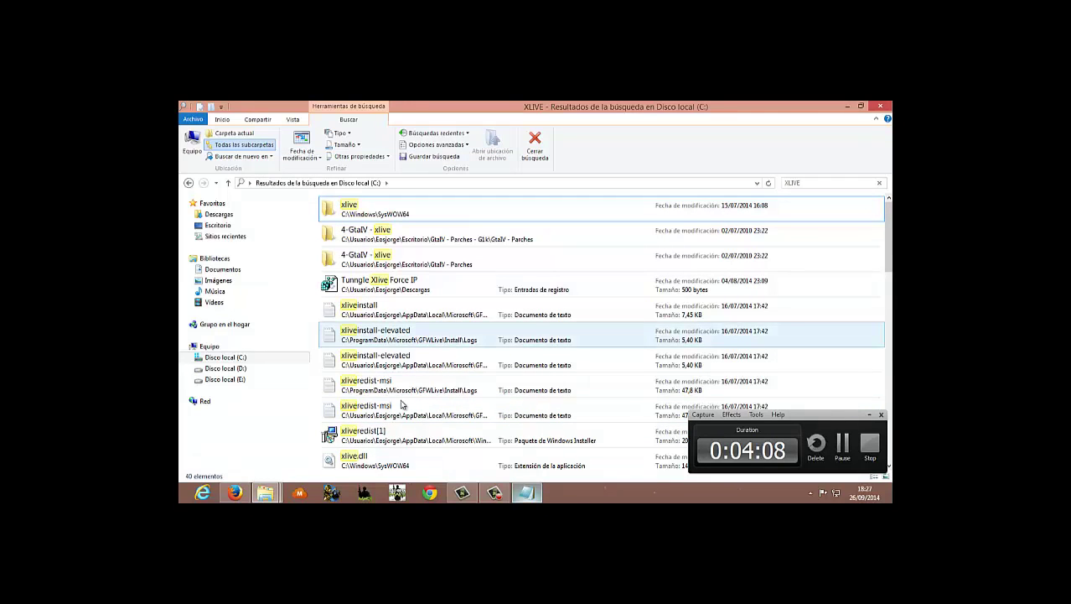
Return to the Notepad note and add a second line reading "LUEGO HABRE REGEDIT"
left_click(538, 494)
key("Return")
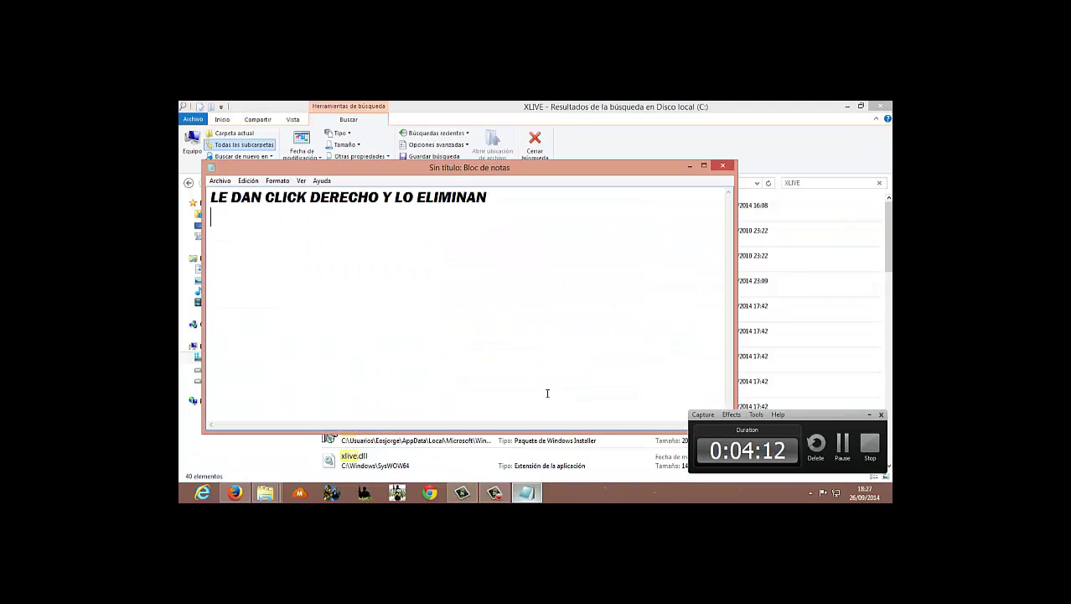
type("LUEGO ")
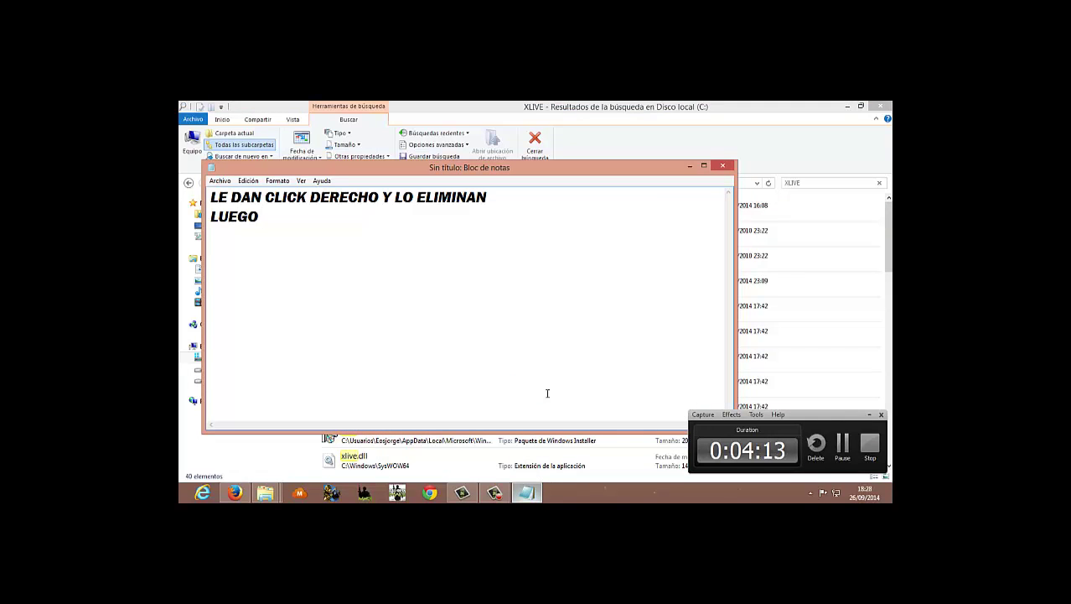
type("HABRE RE")
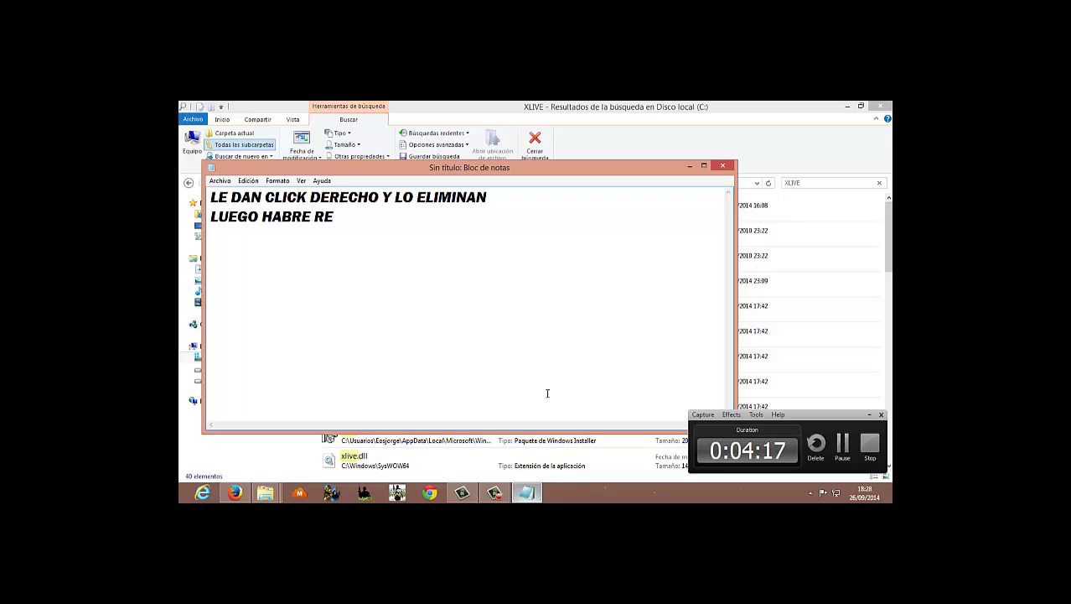
type("GEDIT ")
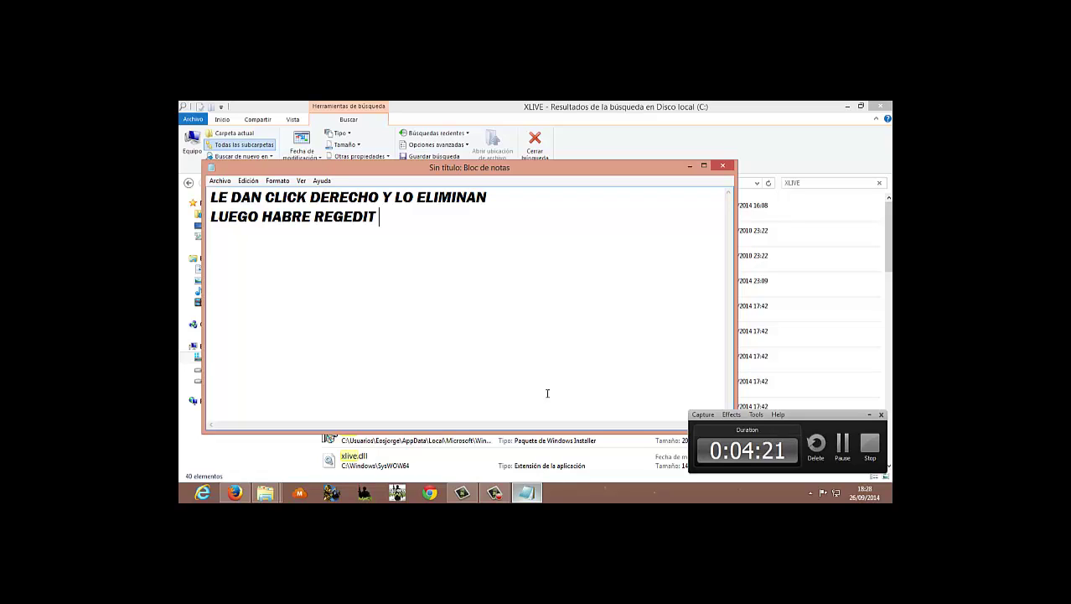
Add the line "APLASTAN INICIO + R" to the note and launch the Registry Editor
type("INI")
key("BackSpace")
key("BackSpace")
key("BackSpace")
type("APLA")
key("BackSpace")
type("LASTAN INICI")
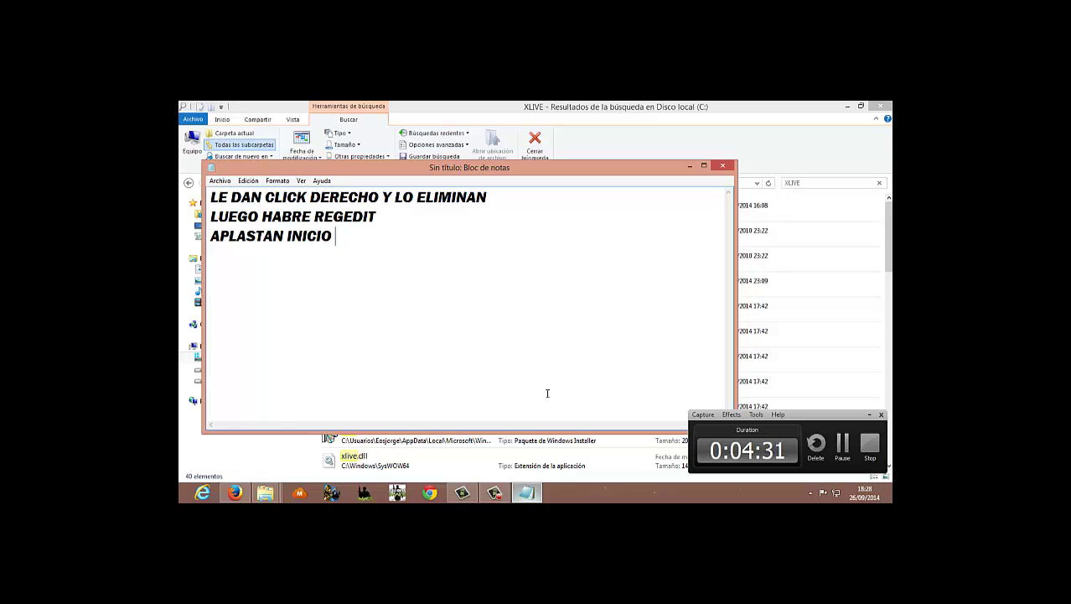
type("O E")
key("BackSpace")
type("+ R")
key("super+r")
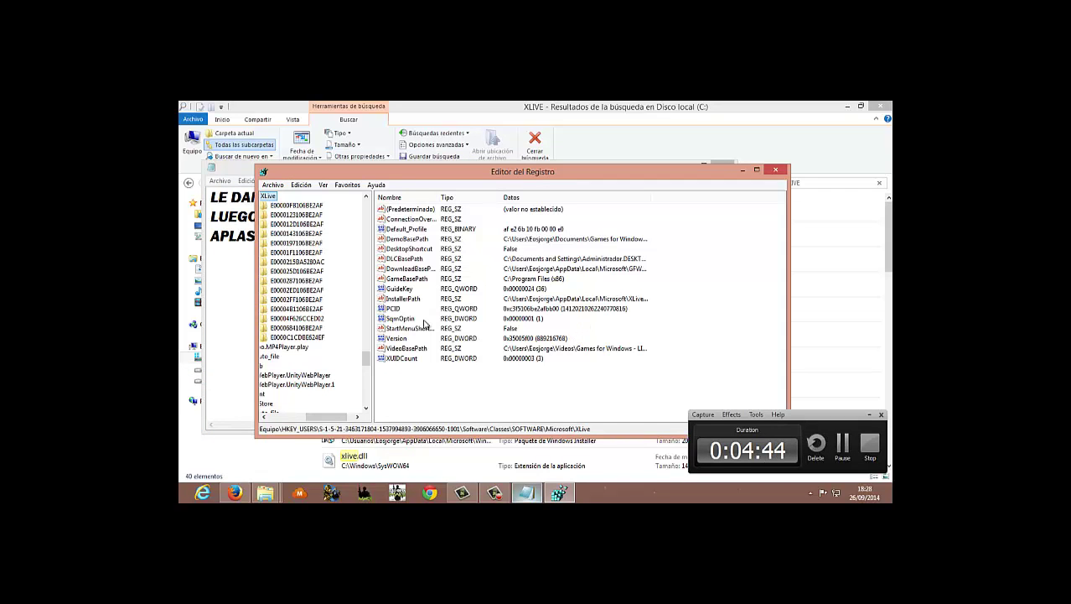
Switch back to Notepad and replace the note's whole text with "BUSCAN AKI PCID"
left_click(535, 493)
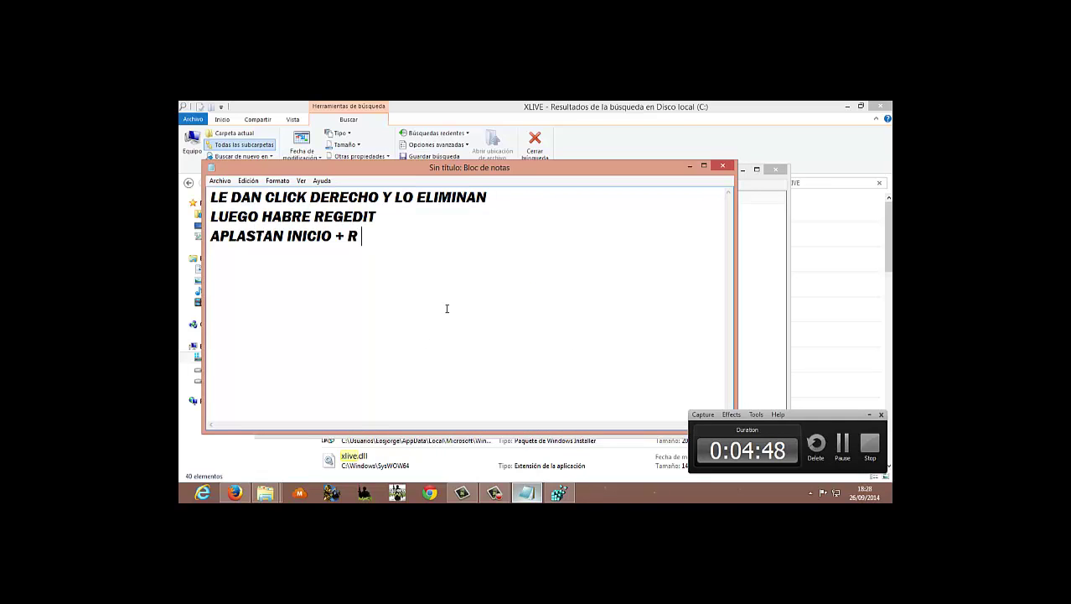
key("ctrl+a")
key("BackSpace")
type("BUSCAN")
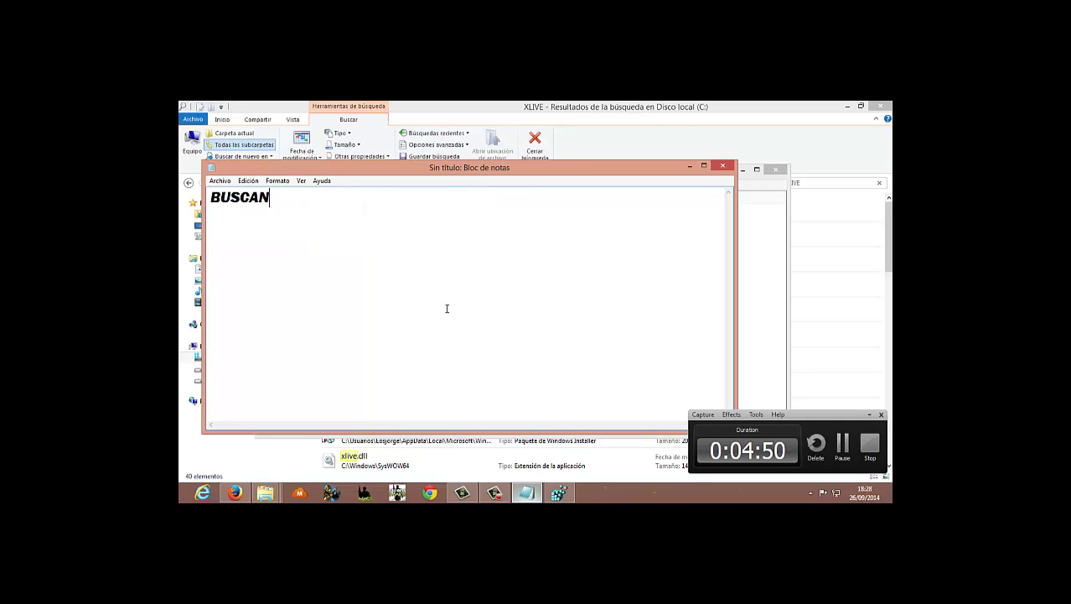
type(" AKI T")
left_click(565, 495)
left_click(567, 497)
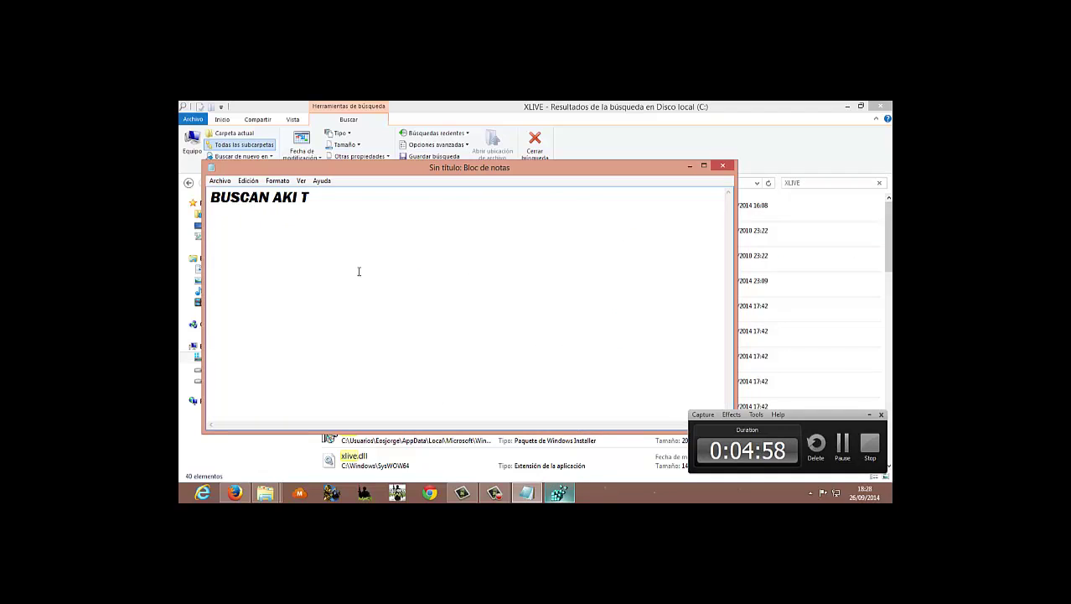
key("BackSpace")
type("PCID")
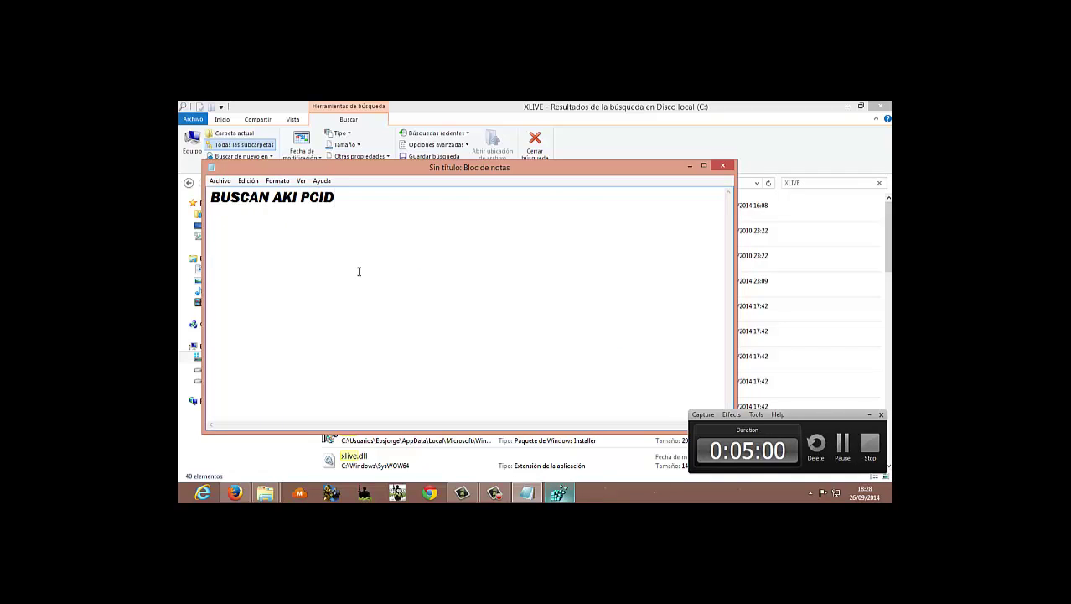
left_click(886, 236)
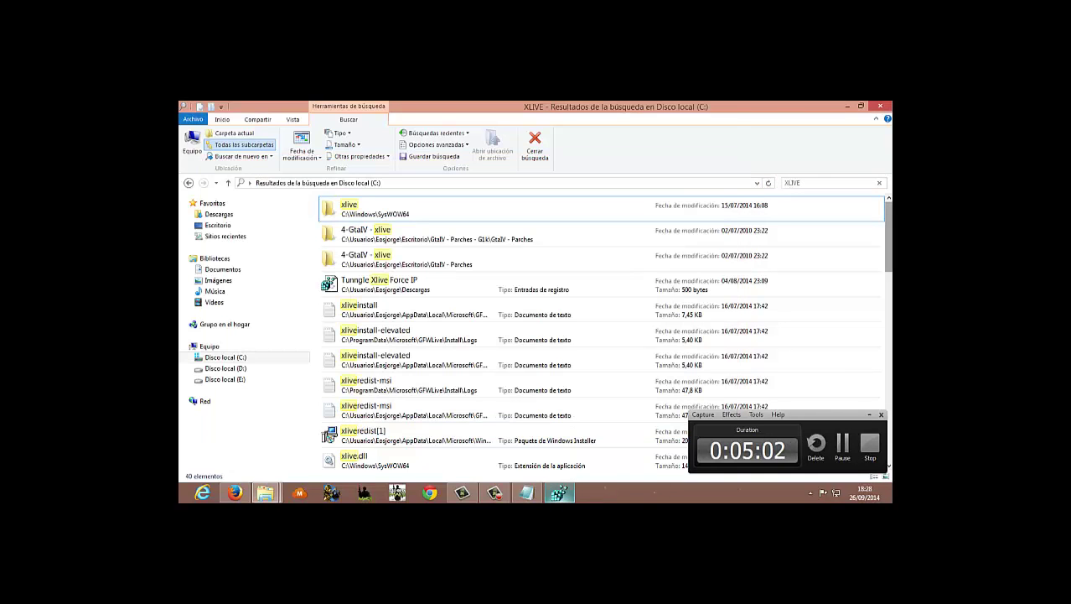
left_click(571, 499)
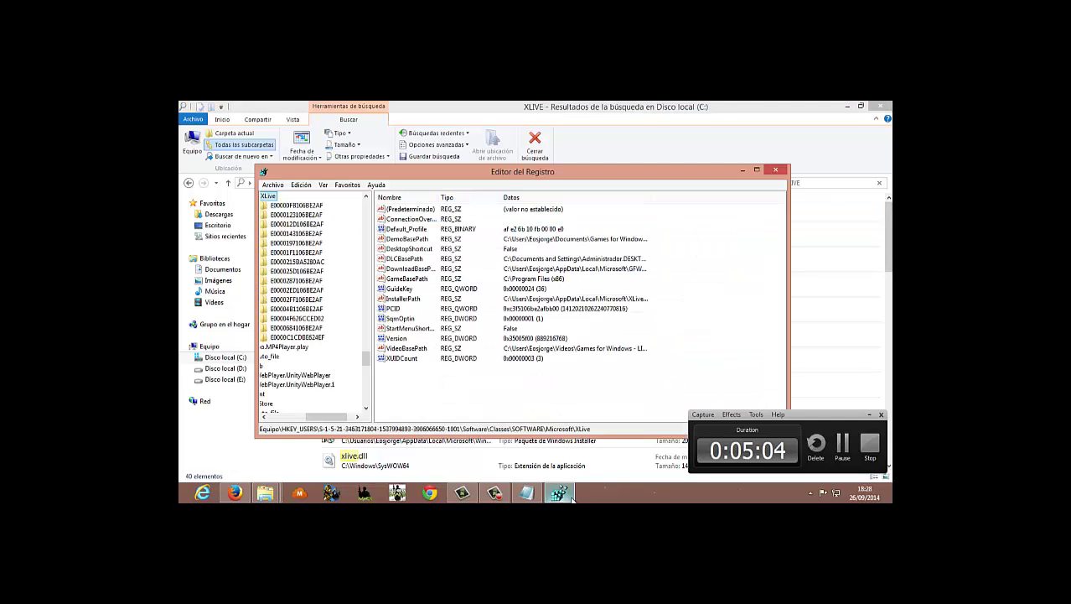
left_click(571, 499)
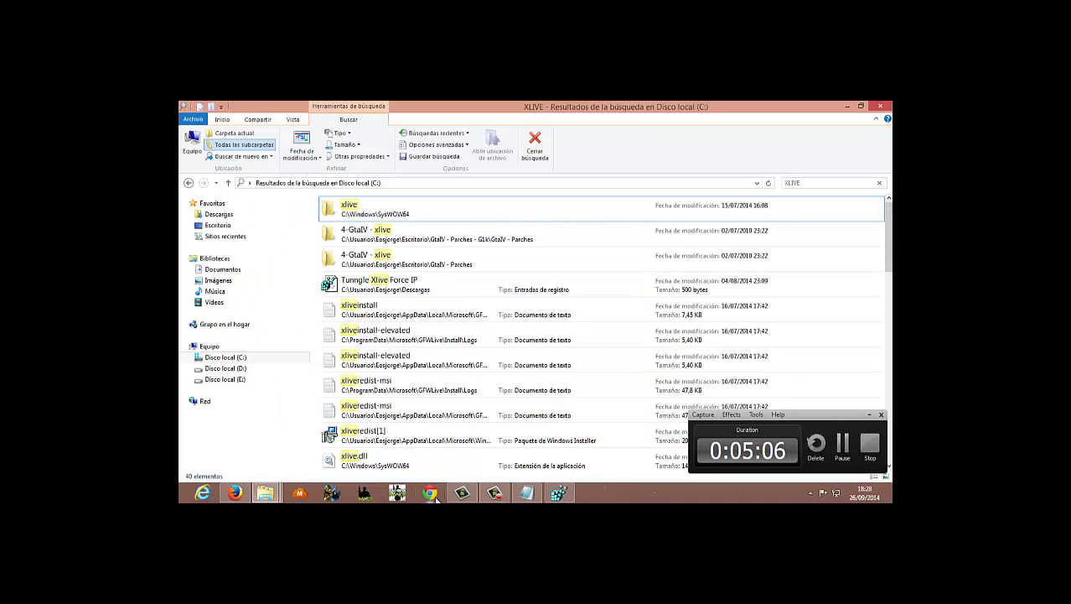
Extend the Notepad line to read "BUSCAN AKI PCID ASI" and start a new line below it
left_click(527, 493)
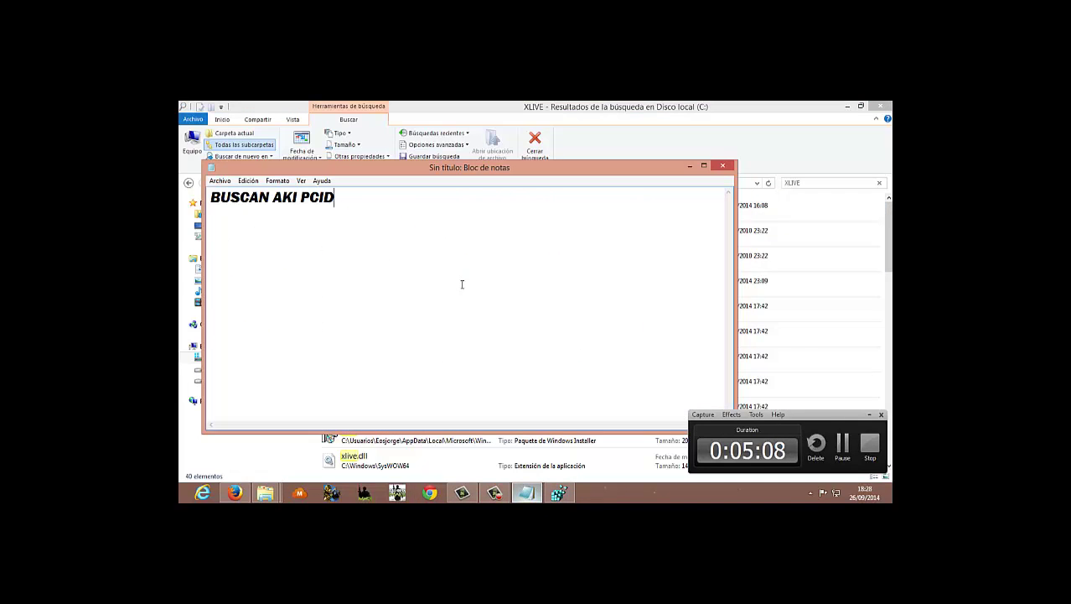
type("UE")
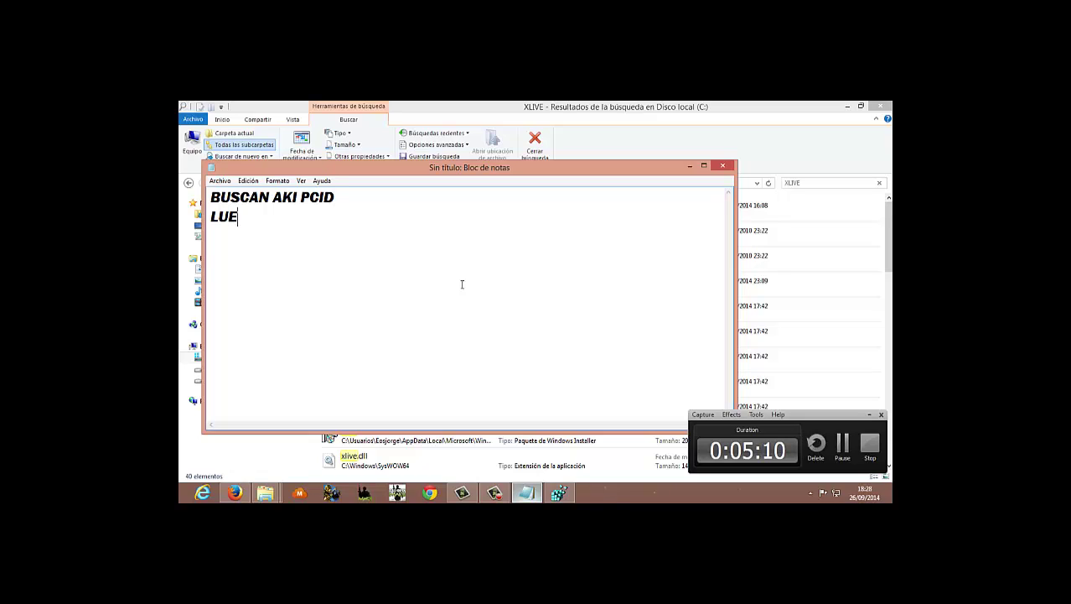
type("GO")
key("BackSpace")
key("BackSpace")
key("BackSpace")
key("BackSpace")
key("BackSpace")
key("BackSpace")
type("ASI")
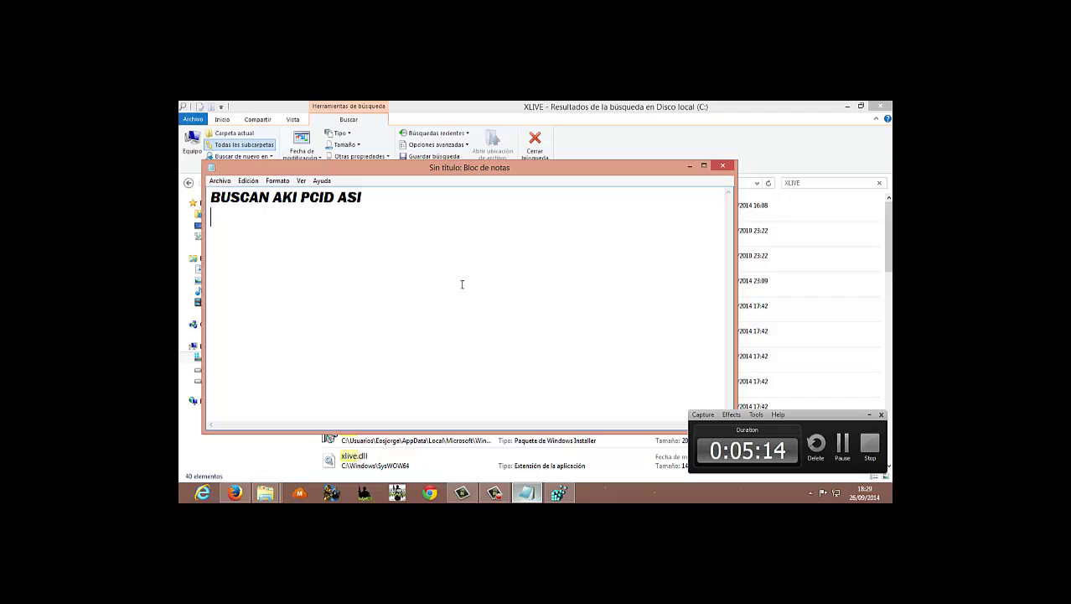
key("Return")
Switch to the Registry Editor and set up a search for PCID across keys, values and data
left_click(559, 493)
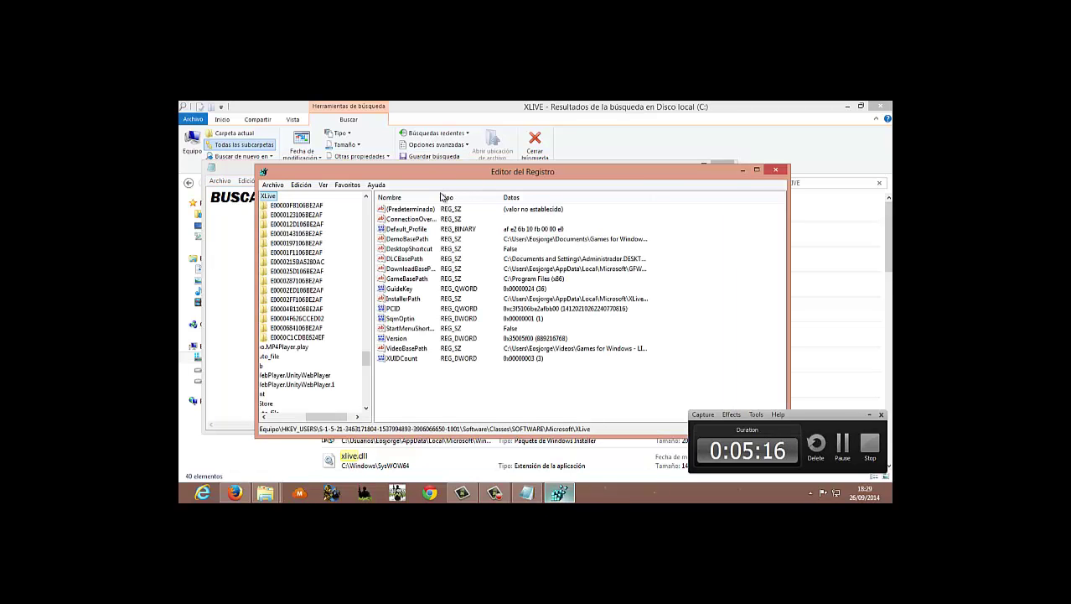
left_click(343, 190)
mouse_move(302, 188)
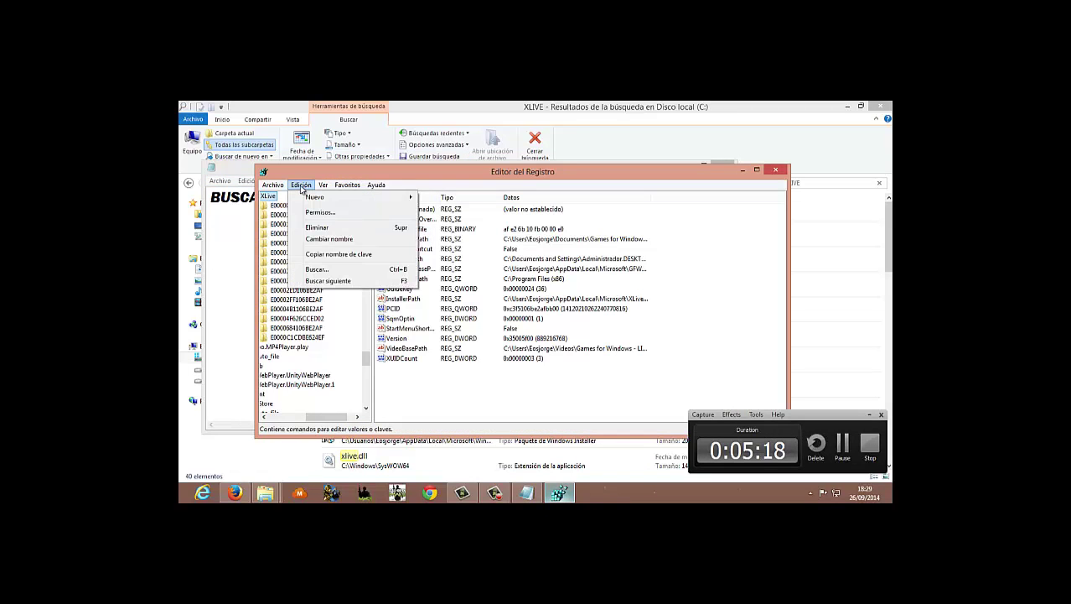
mouse_move(342, 192)
left_click(336, 270)
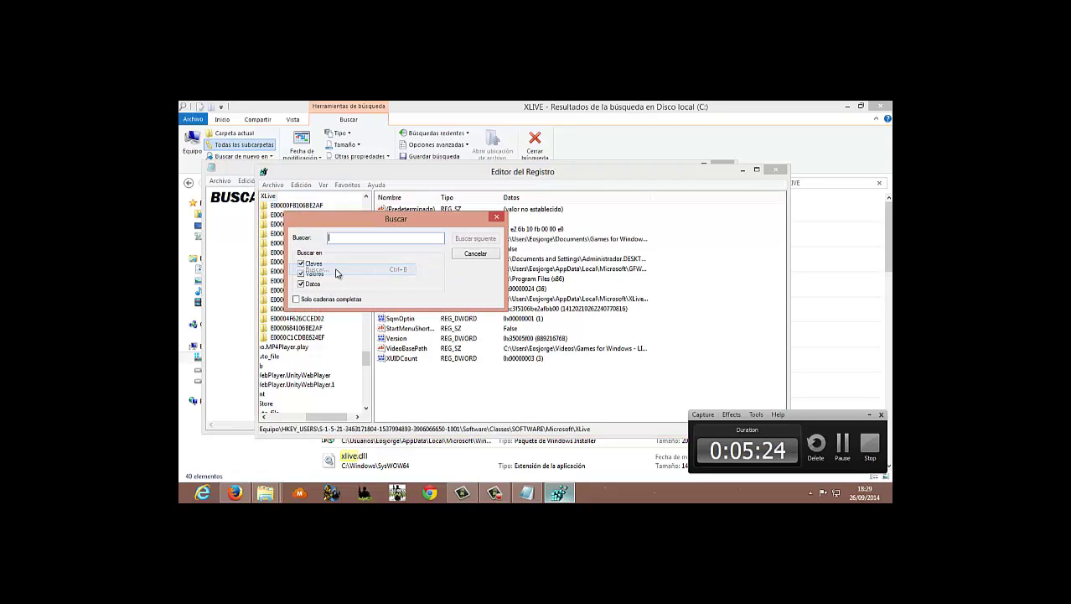
type("PCID")
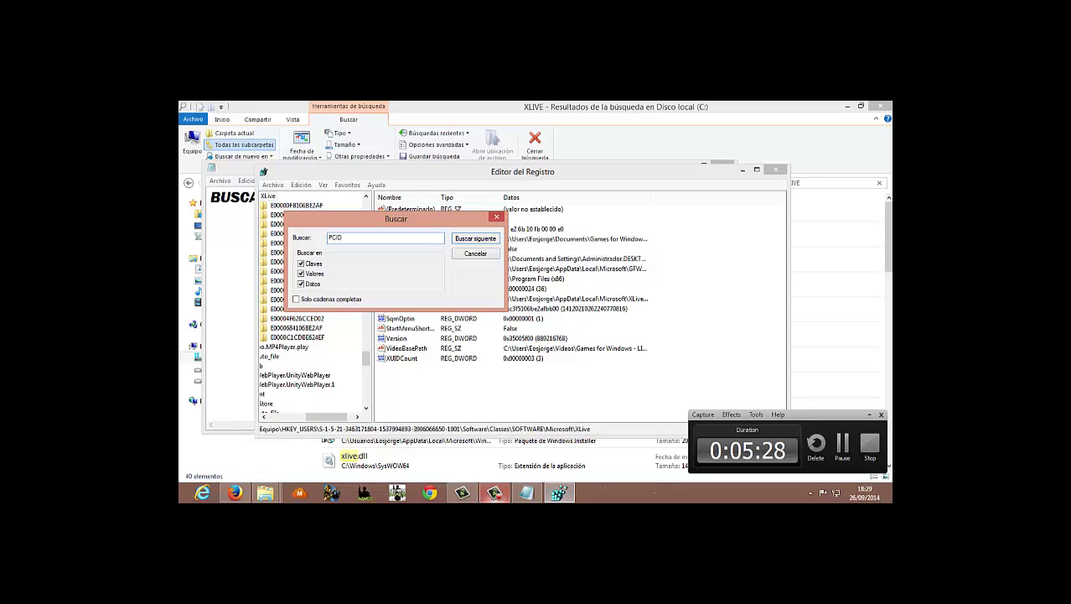
Add the line "OJO CON MAYUSCULAS LO ESCRIBEN XD" to the Notepad note
left_click(528, 494)
type("OJ")
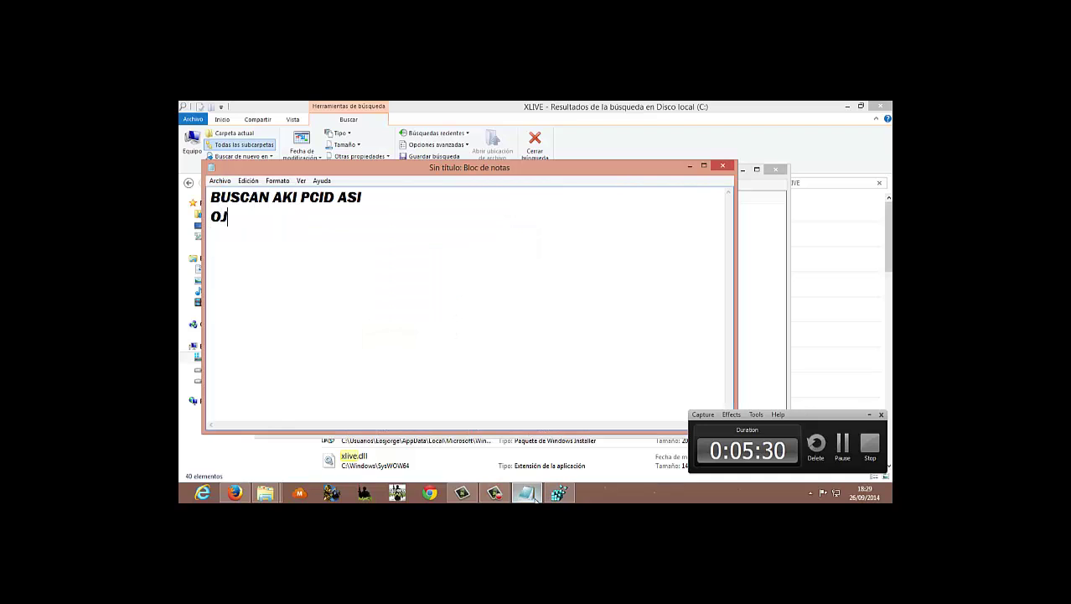
type("O CON MAYUSCU")
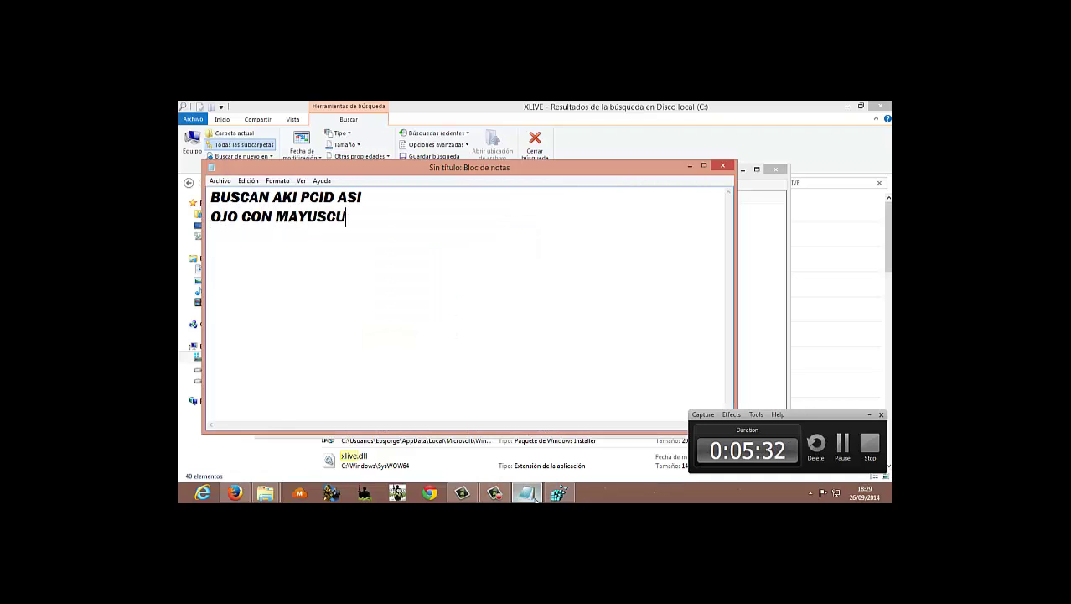
type("LAS LO ESCRIBEN ")
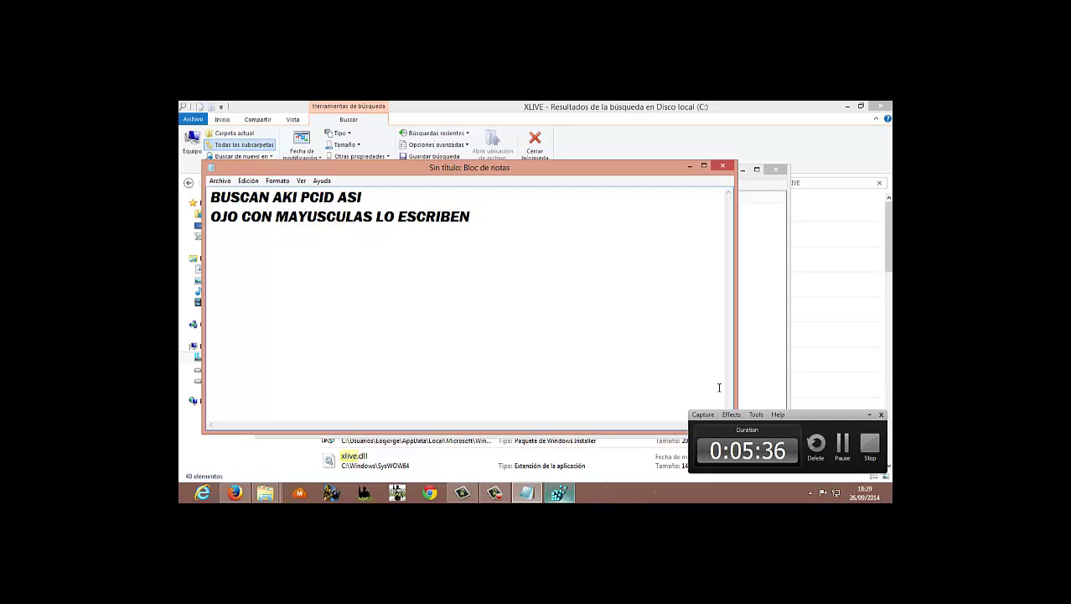
type("XD")
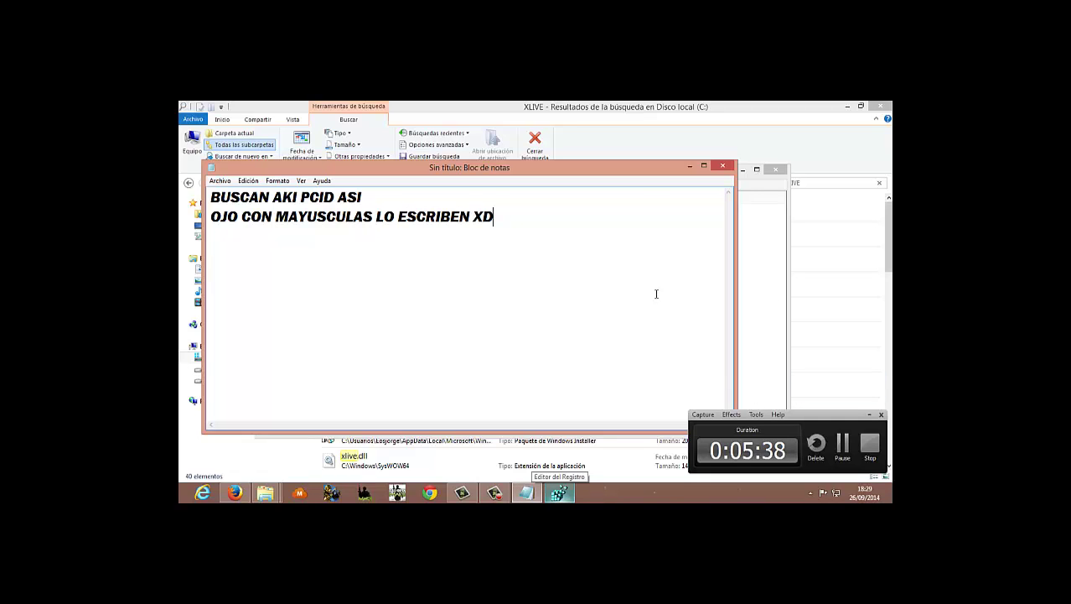
Clear the note's text and run the prepared PCID search in the Registry Editor
key("ctrl+a")
key("Delete")
left_click(775, 276)
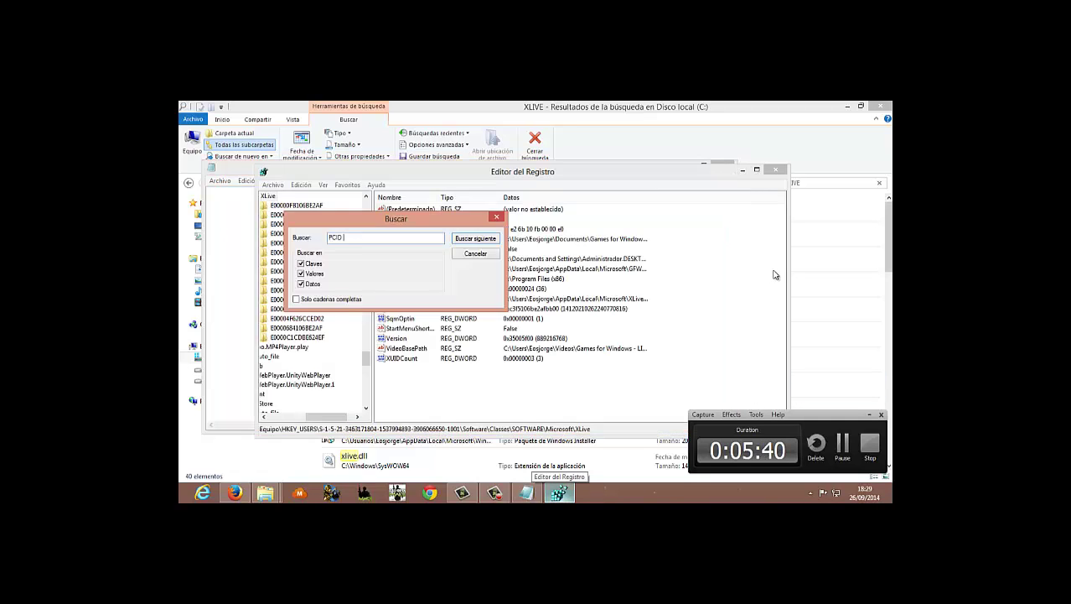
left_click(475, 239)
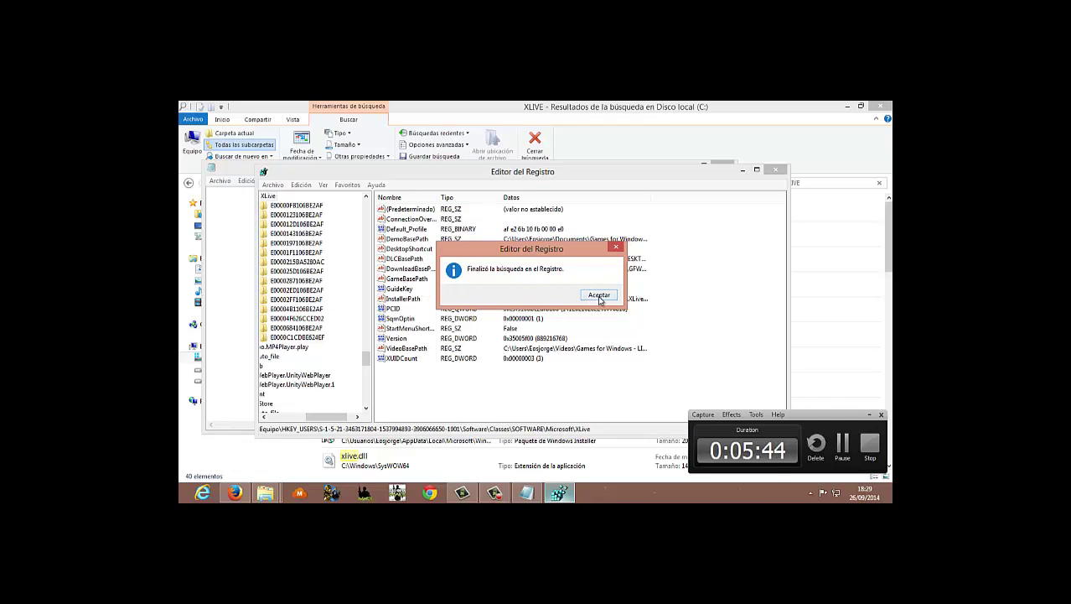
left_click(597, 295)
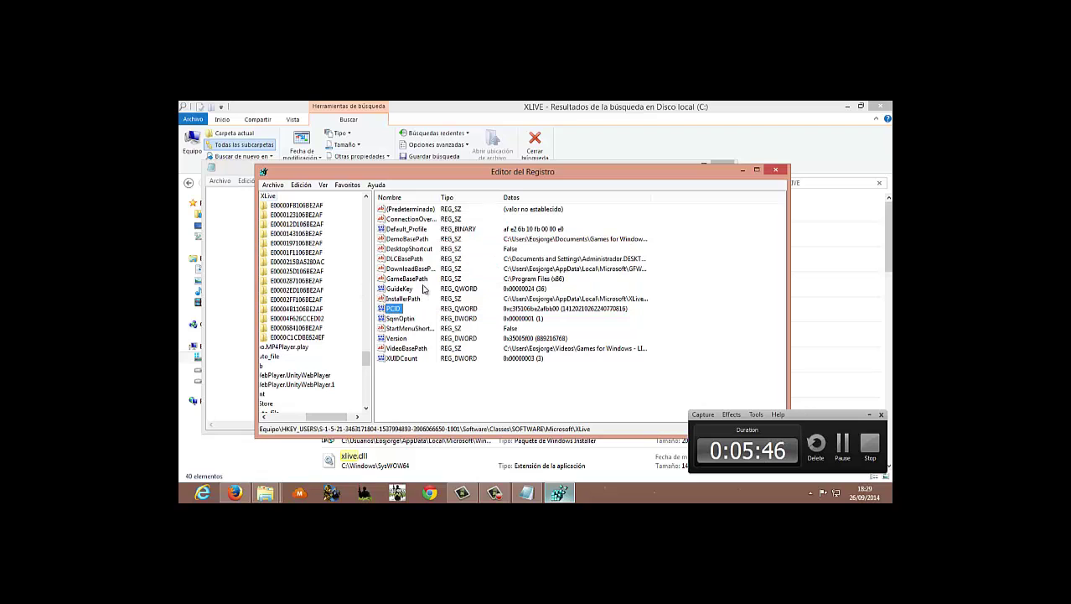
Delete the PCID value from the XLive registry key and confirm its permanent removal
right_click(394, 310)
left_click(419, 338)
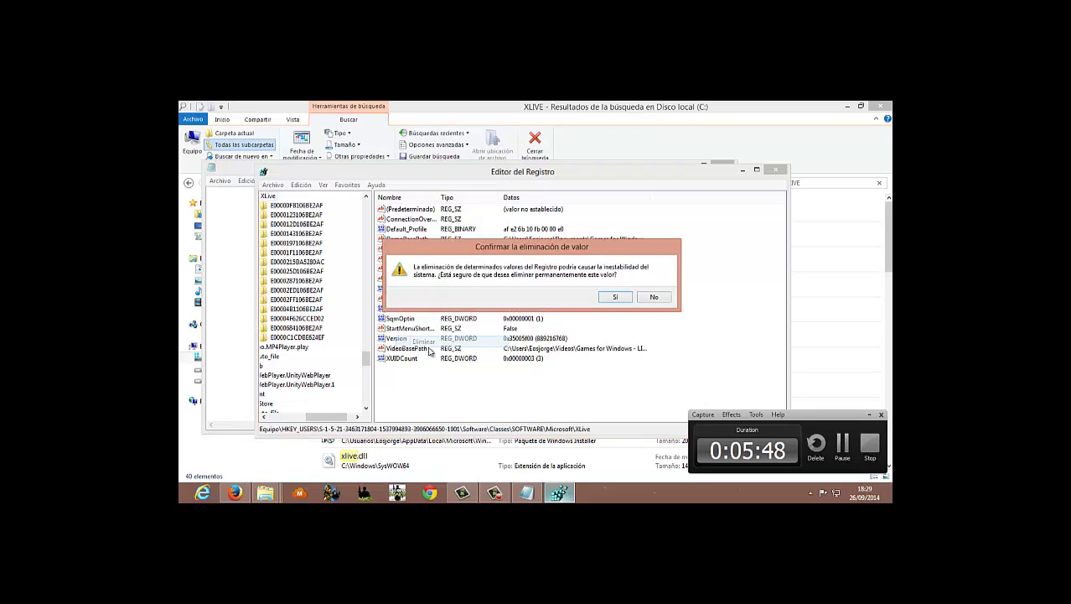
left_click(617, 297)
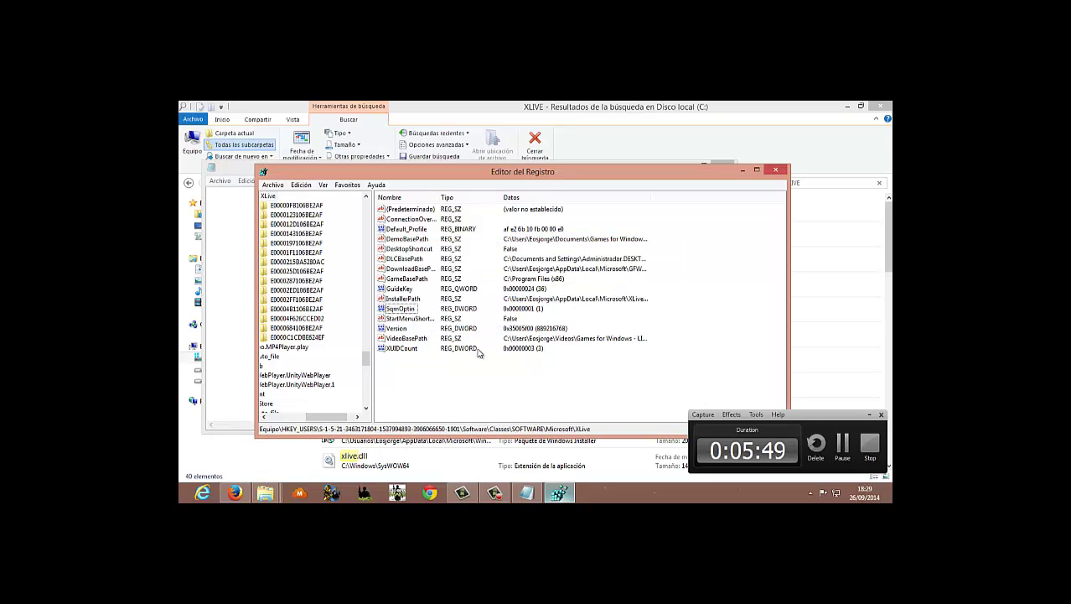
Return to the Notepad note and write the line "USTEDES LO ELIMINAN SE PREGUNTARAN DE PORQUE LO BUSQUE"
left_click(526, 493)
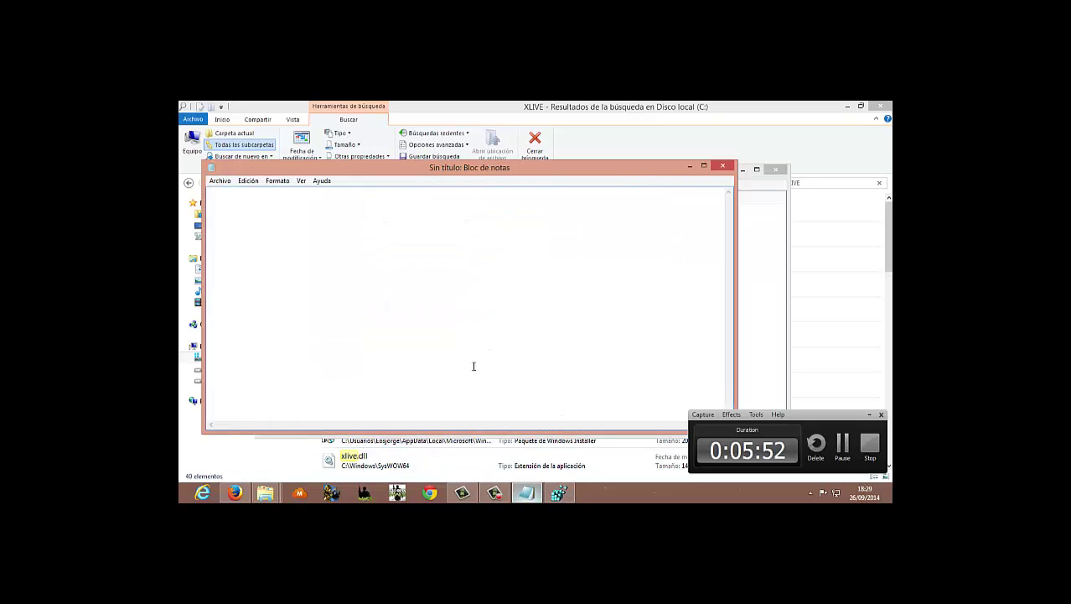
type("USTEDES")
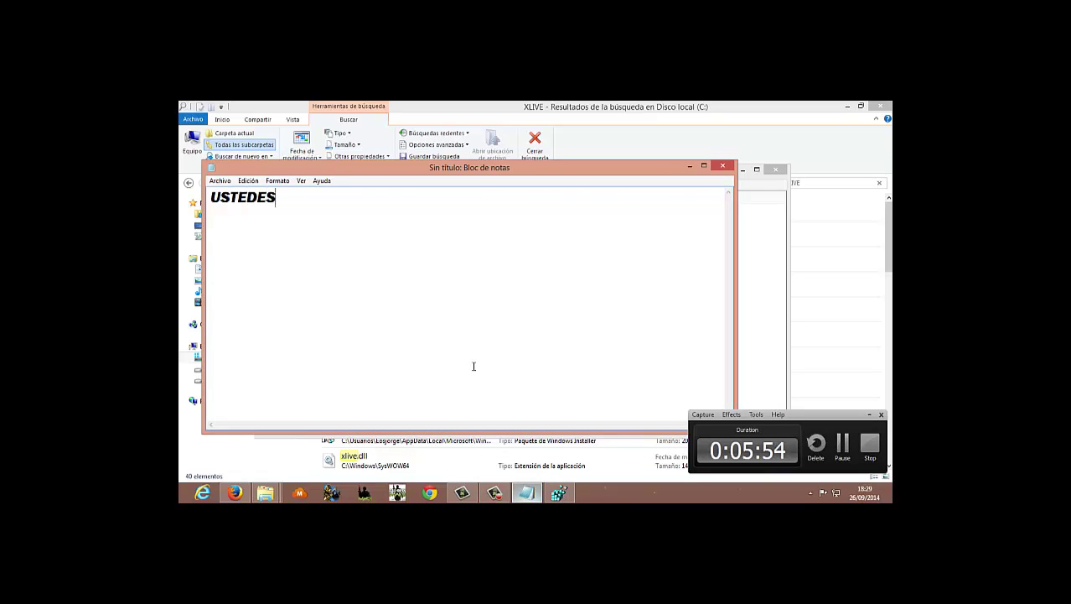
type(" LO ELIMINAN S")
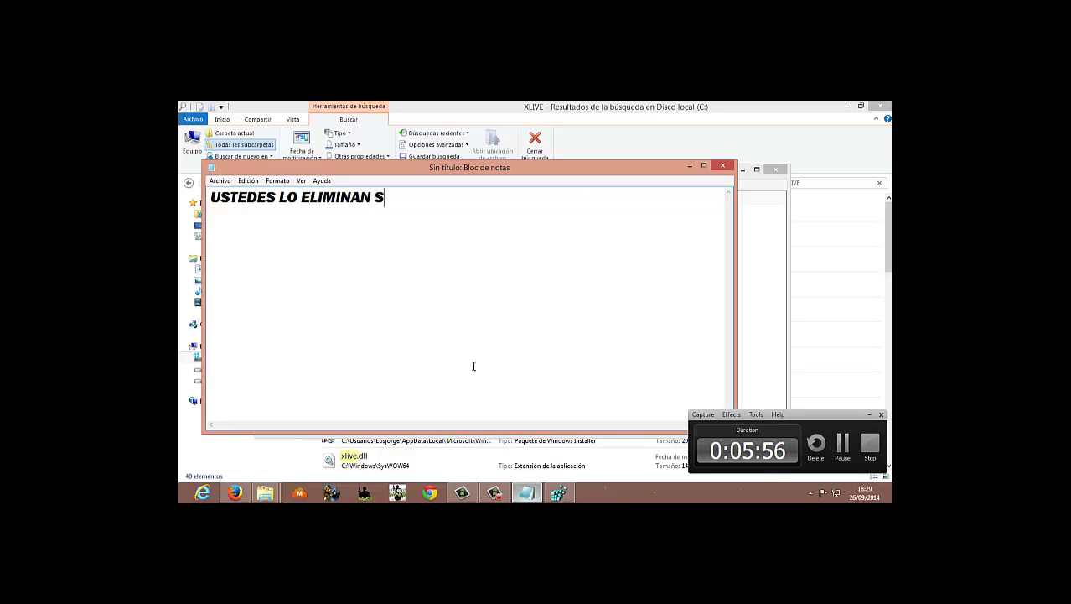
type("E PREGUNTA")
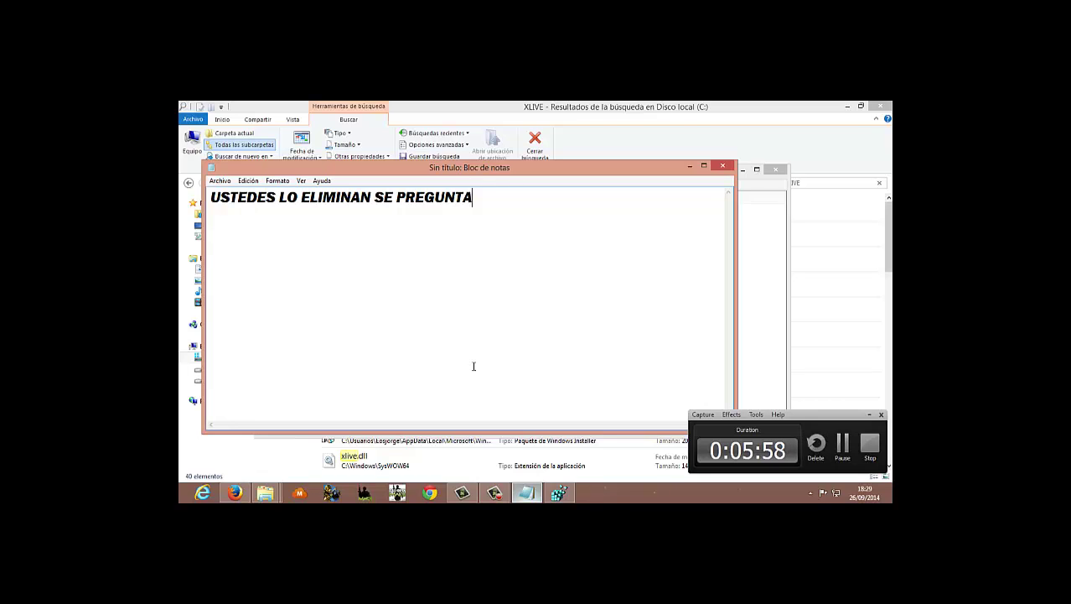
type("RAN DE P")
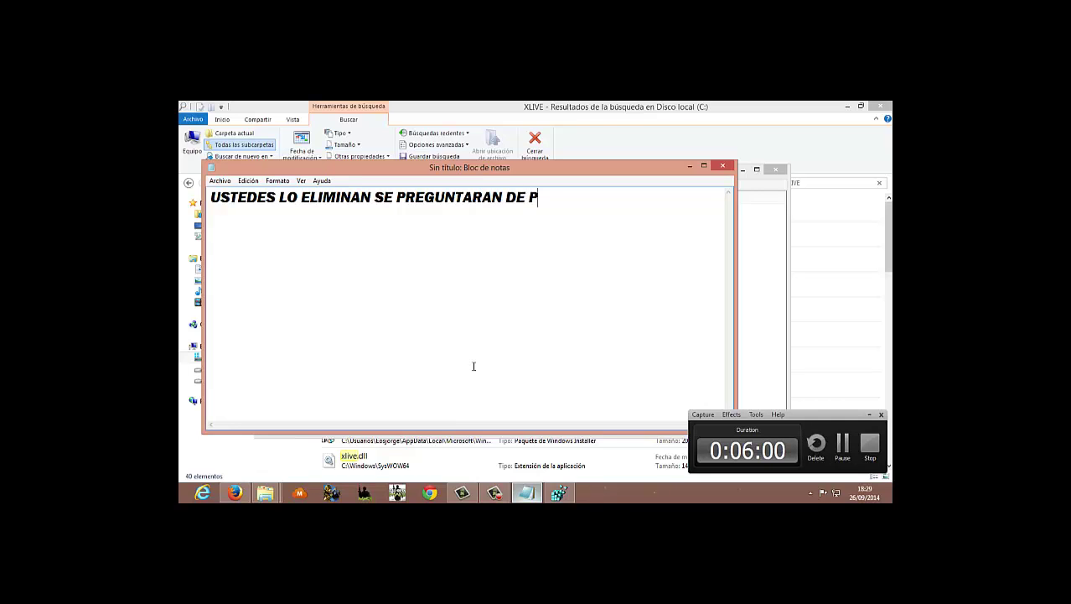
type("ORQUE LO BUS")
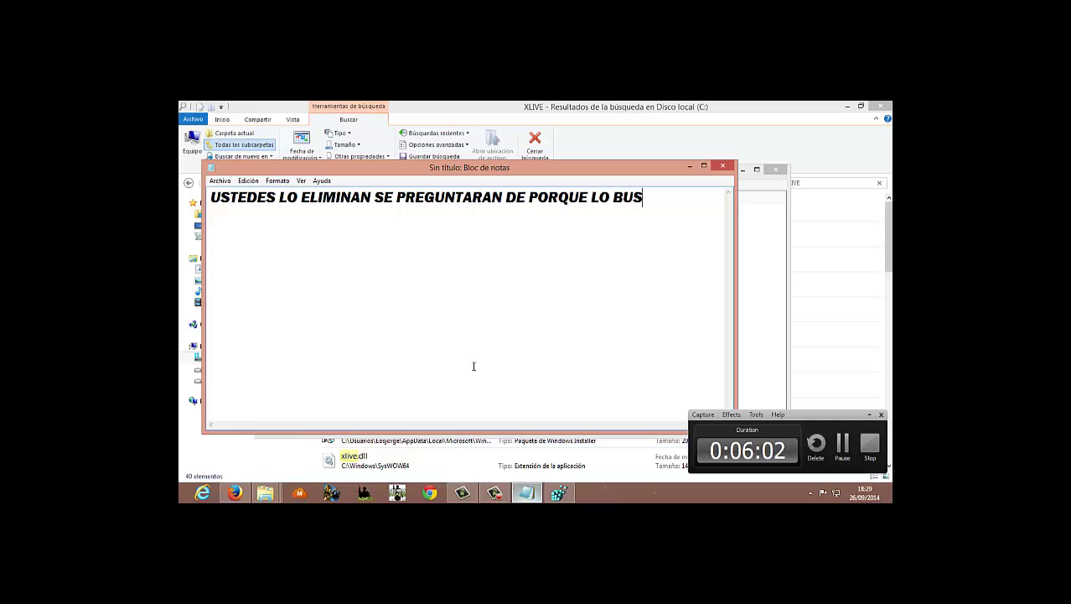
type("QUE ")
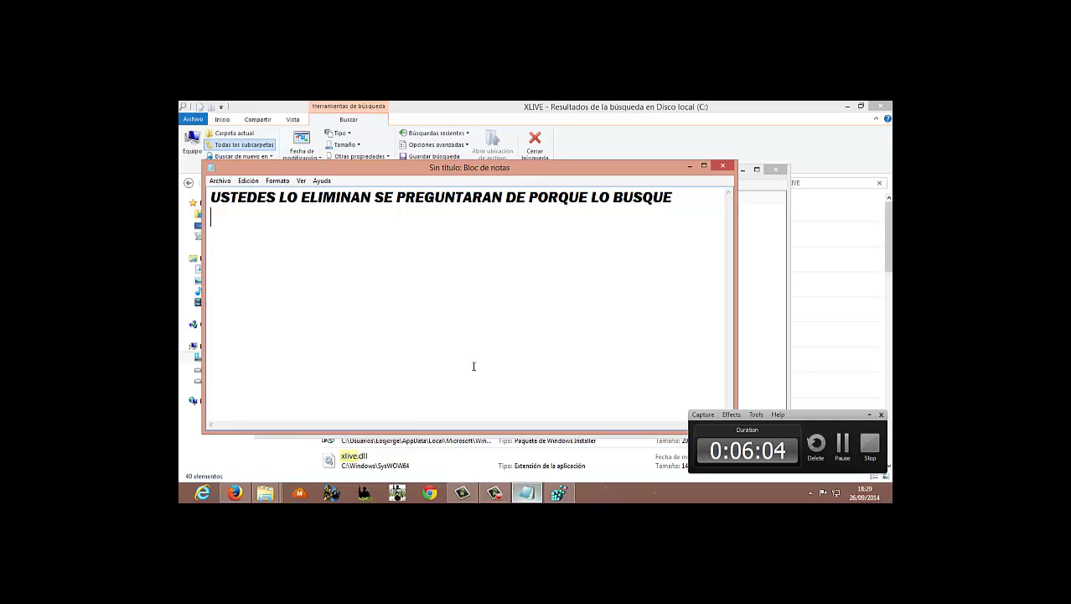
Add a second line to the note reading "SI ESTABA AHI BUENO ES PORQUE QUERIA ENSEÑARLES A COMO BUSCARLO XD"
type("SI ESTABA AHI")
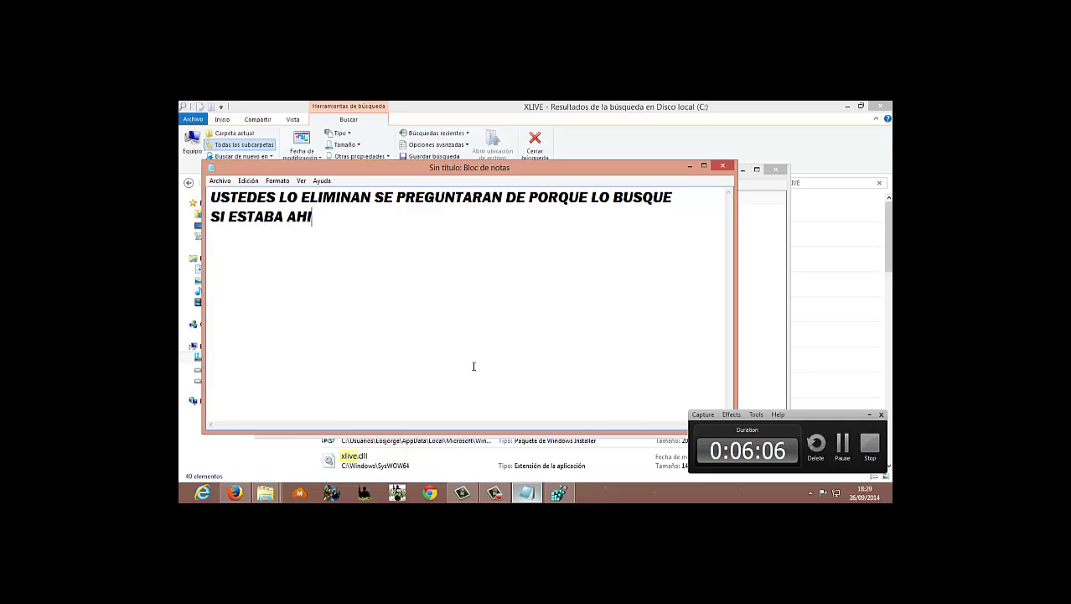
type(" BUENO ES POR")
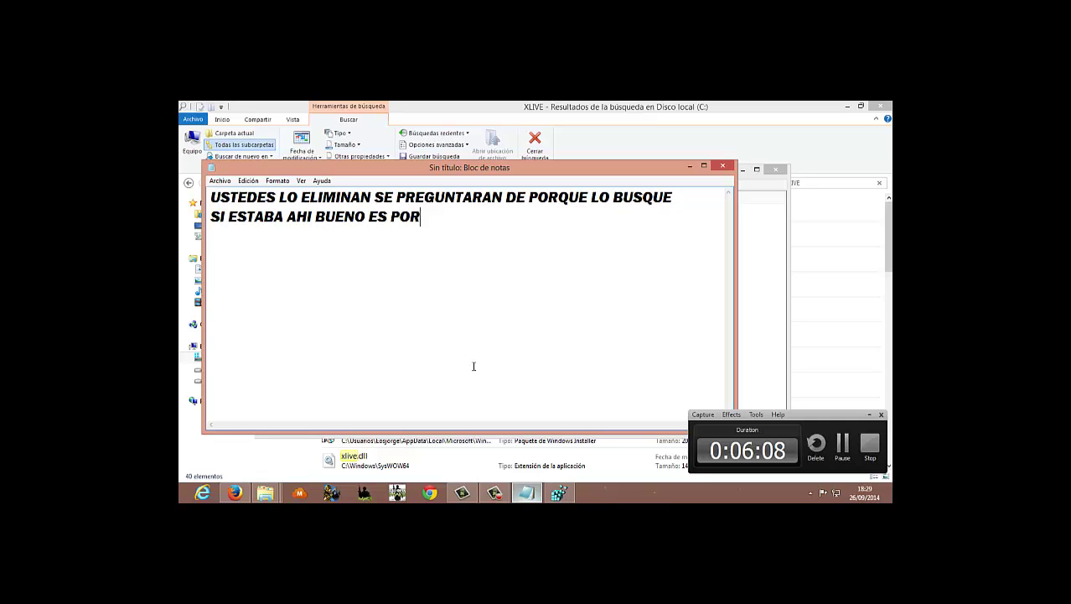
type("QUE QUER")
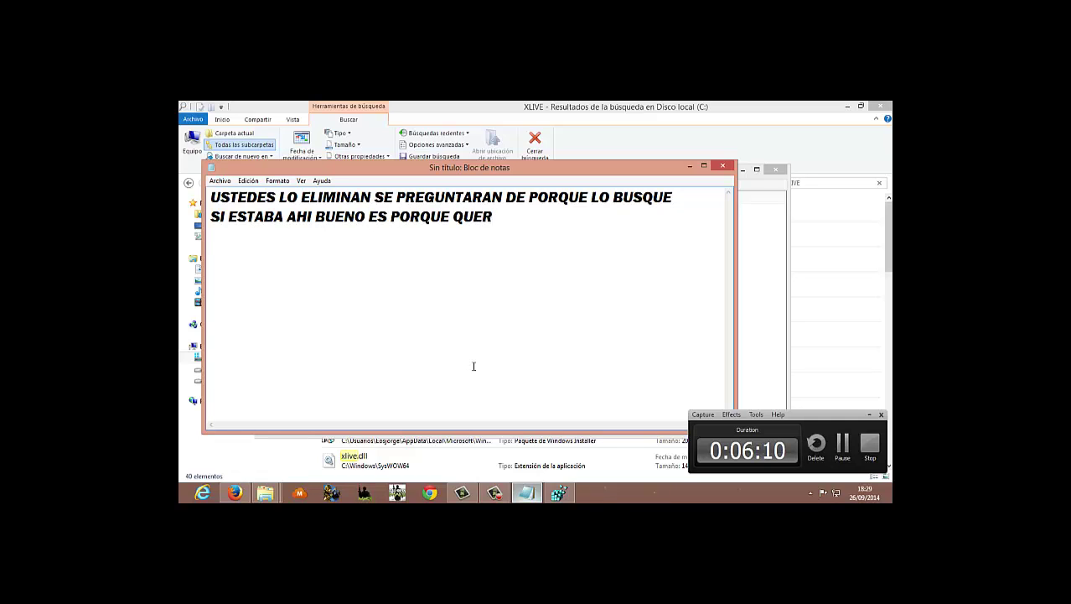
type("IA ES")
type("SEÑARLES A ")
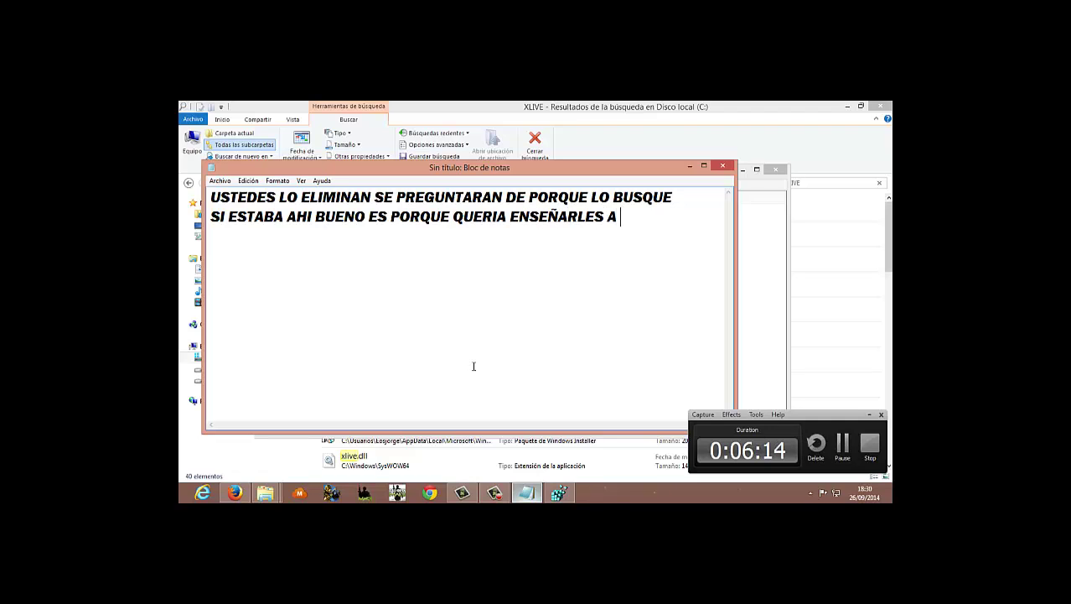
type("COMO BUSCA")
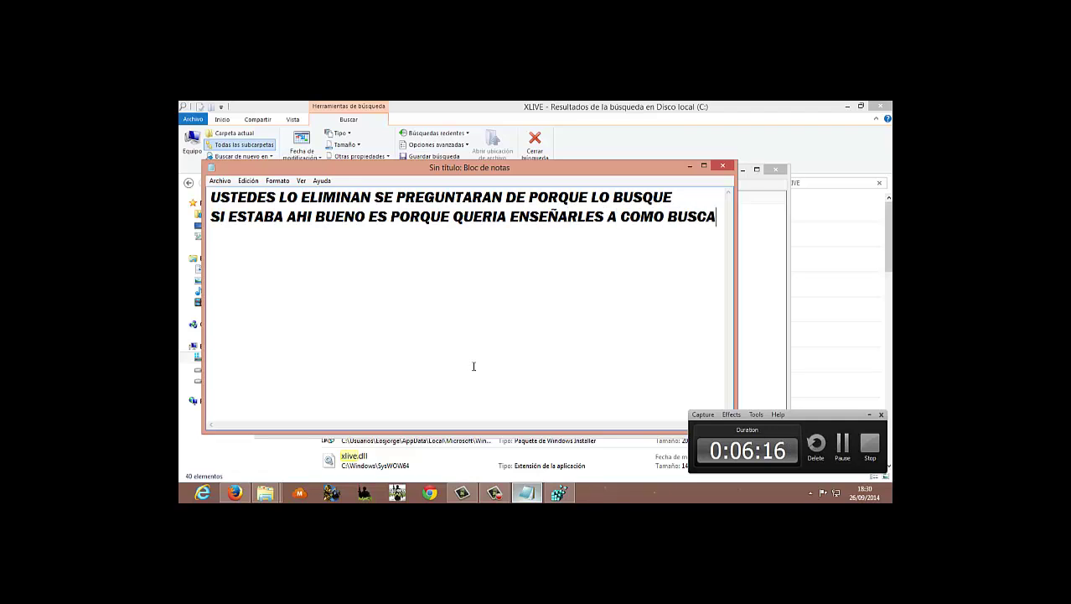
type("RLO XD")
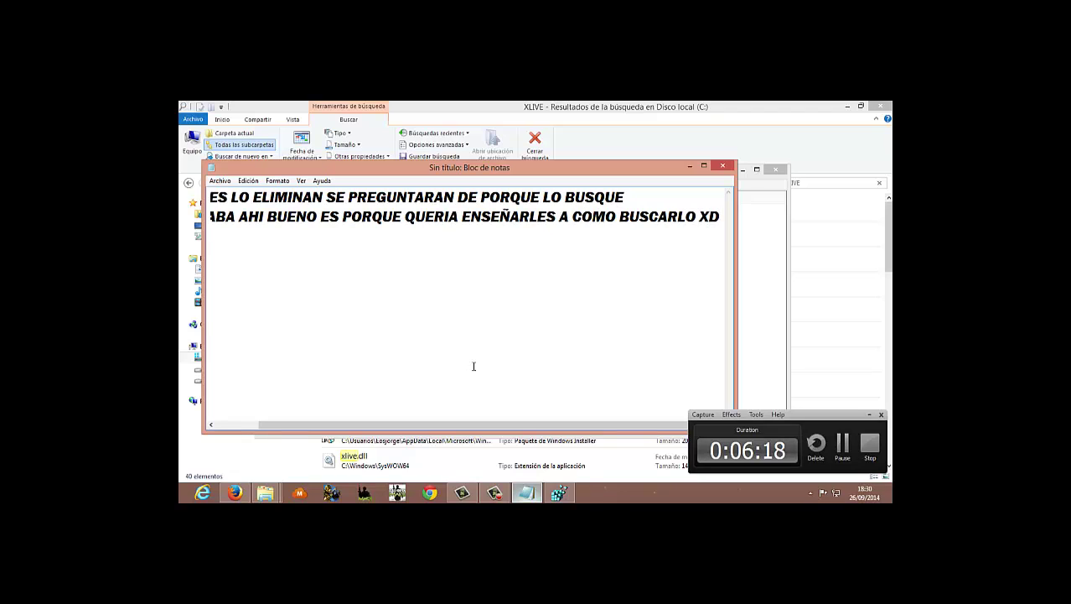
Clear all the note's text, minimize the note, and close the Registry Editor
key("ctrl+a")
key("BackSpace")
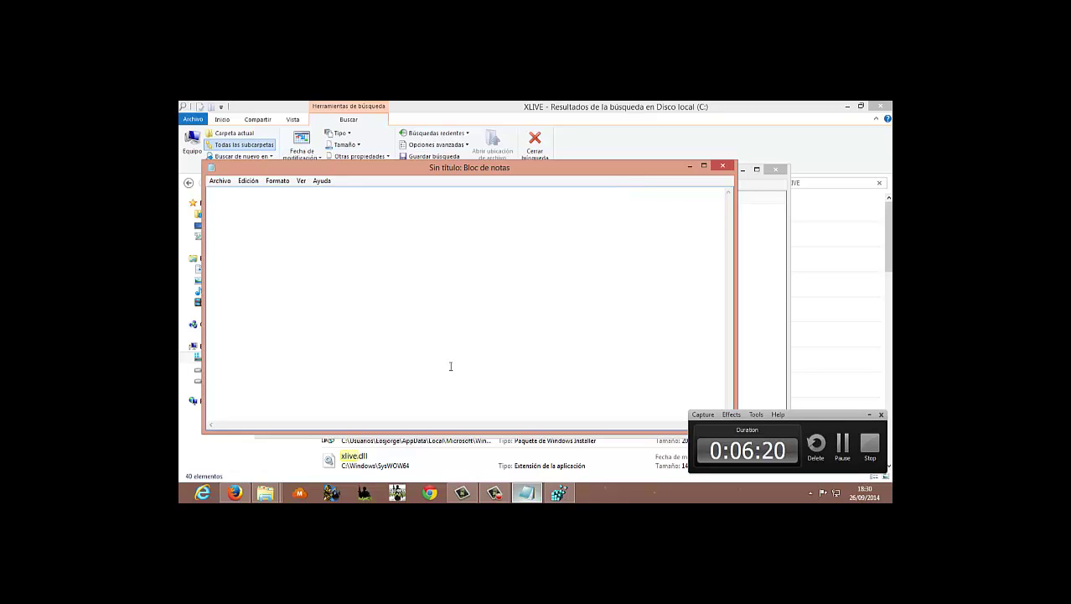
left_click(689, 165)
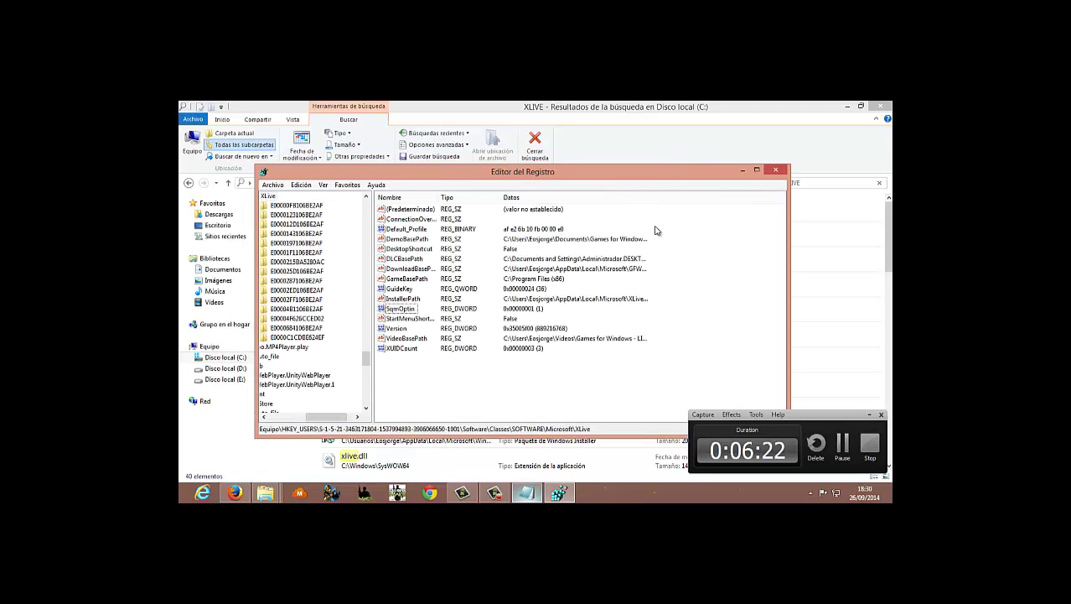
left_click(776, 171)
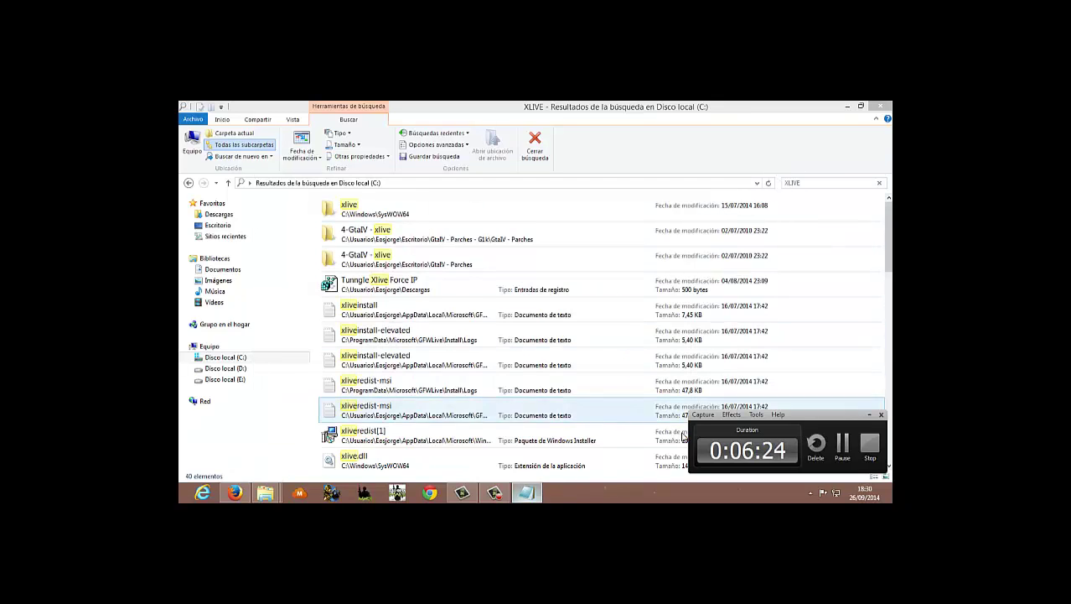
Bring back the empty Notepad note, write "AHORA TOCA ABRIR SU HALO 2 :D", and minimize it
left_click(526, 492)
type("A")
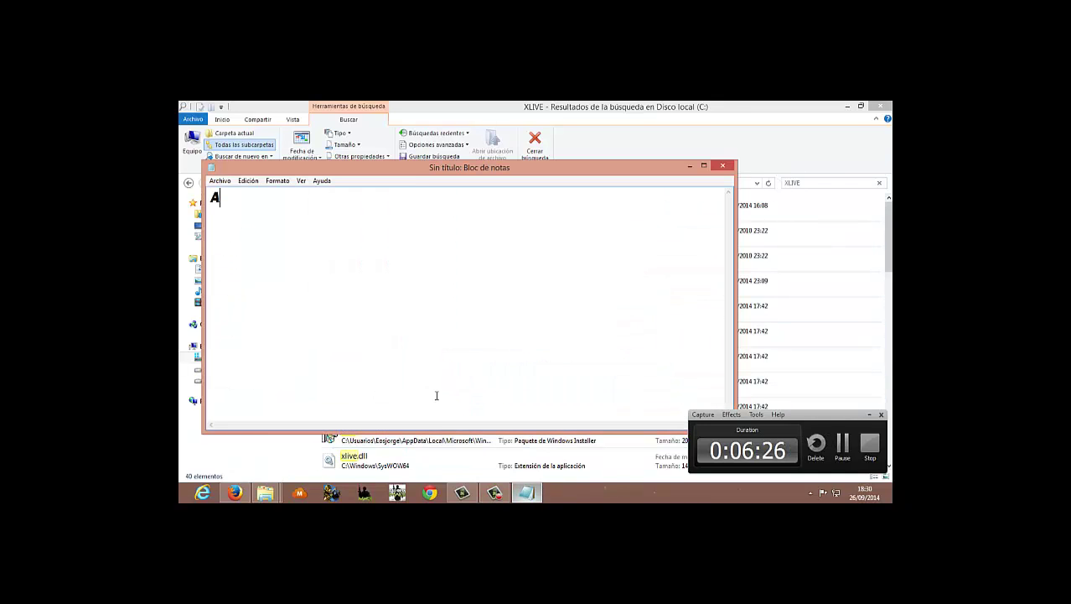
type("HORA TOC")
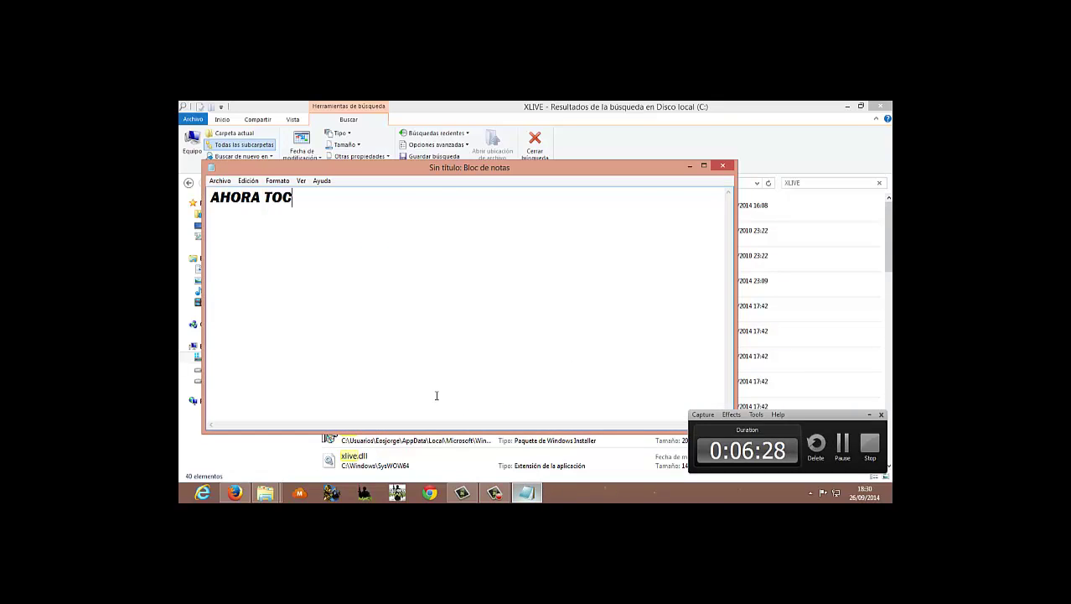
type("A ABRIR SU HALO 2 ")
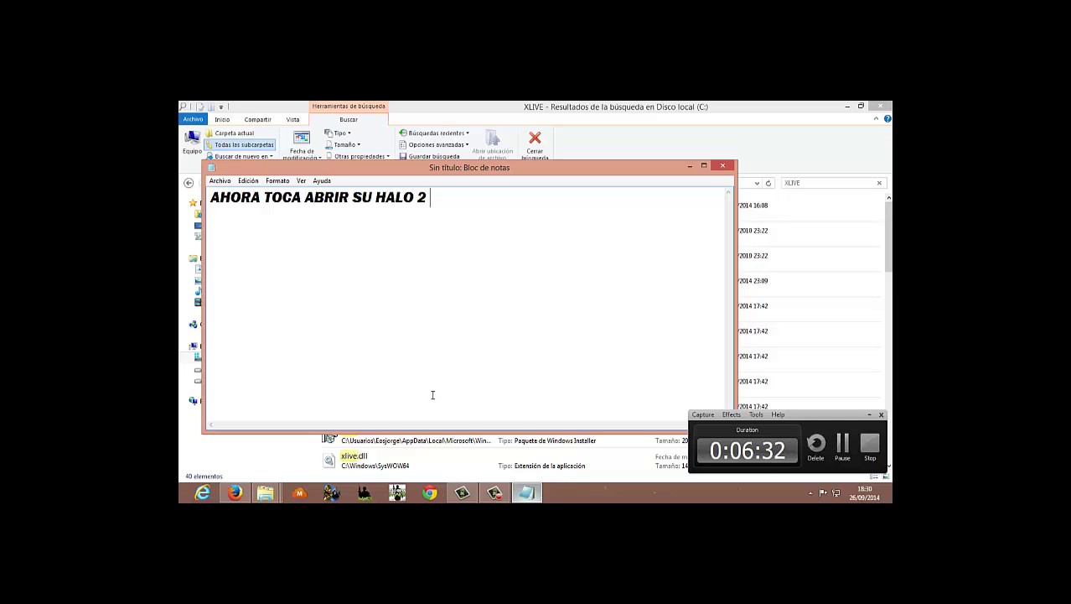
type(":D")
left_click(689, 166)
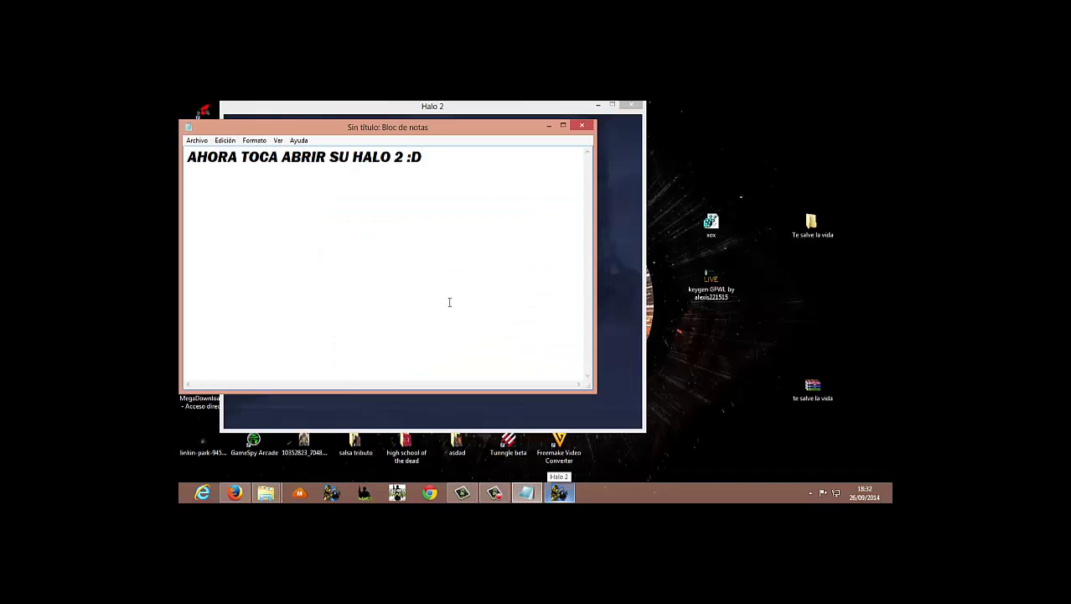
Append "BIEN POS" to the note's Halo 2 line and add a second line "AHORA ABRE LOS ARCHIVOS QUE DESCARGARON"
type("BIA")
key("BackSpace")
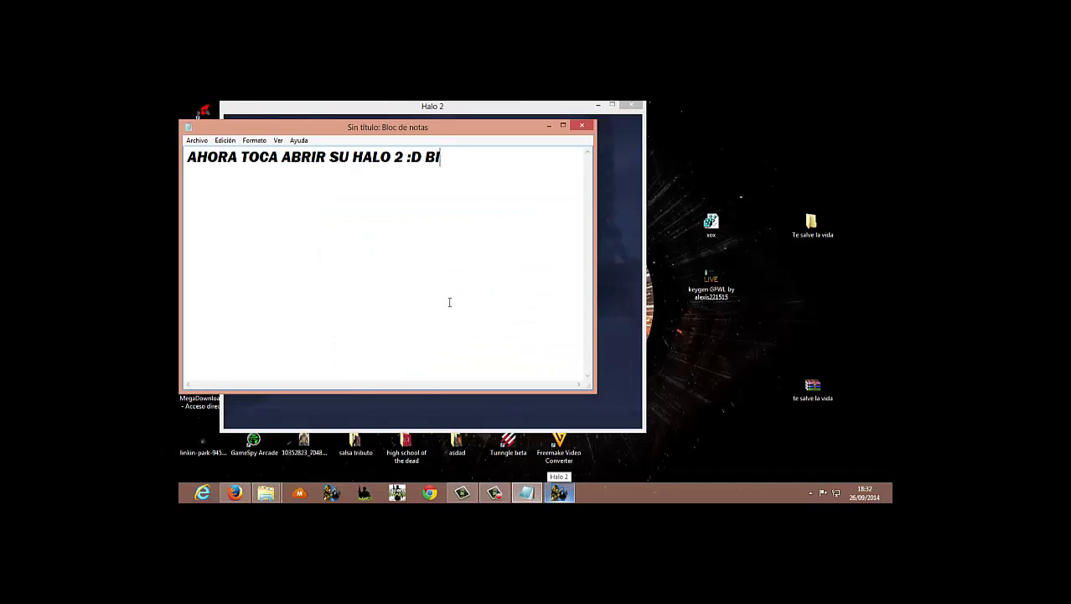
type("EN POS")
key("Return")
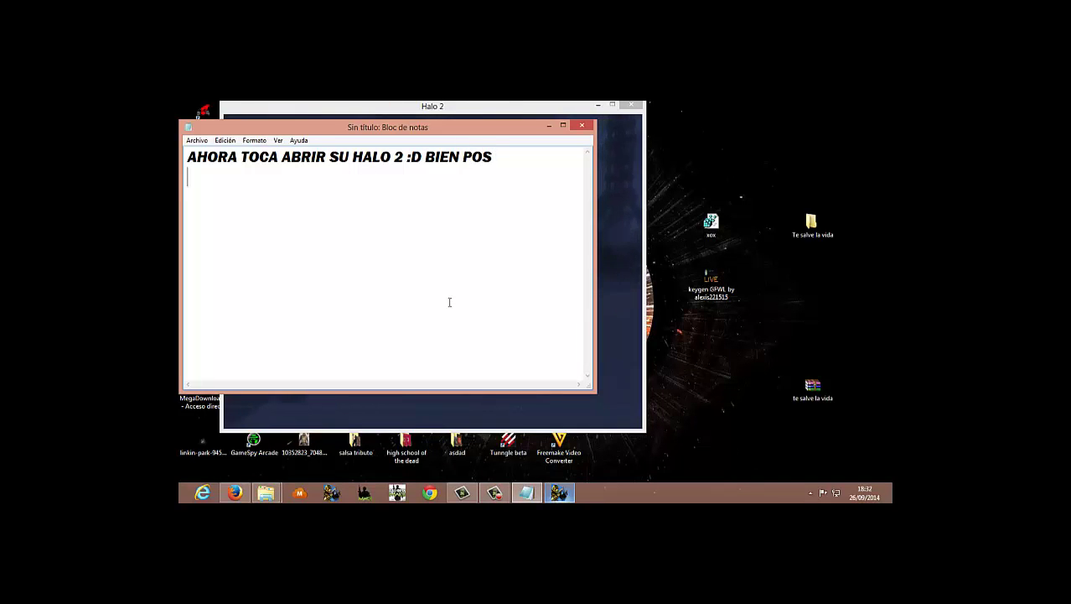
type("AHORA ABR")
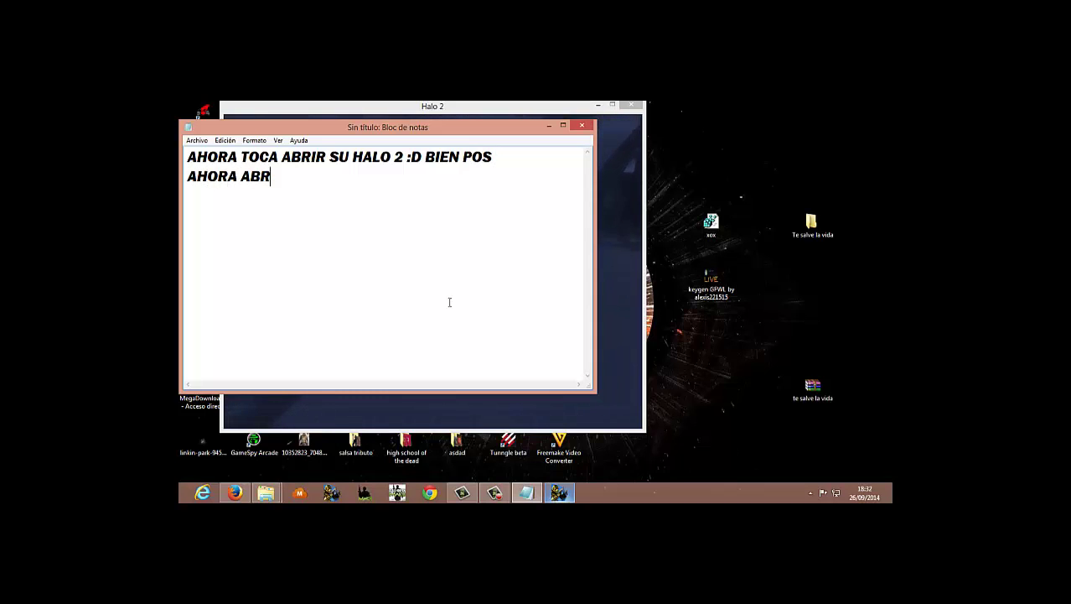
type("E LOS ")
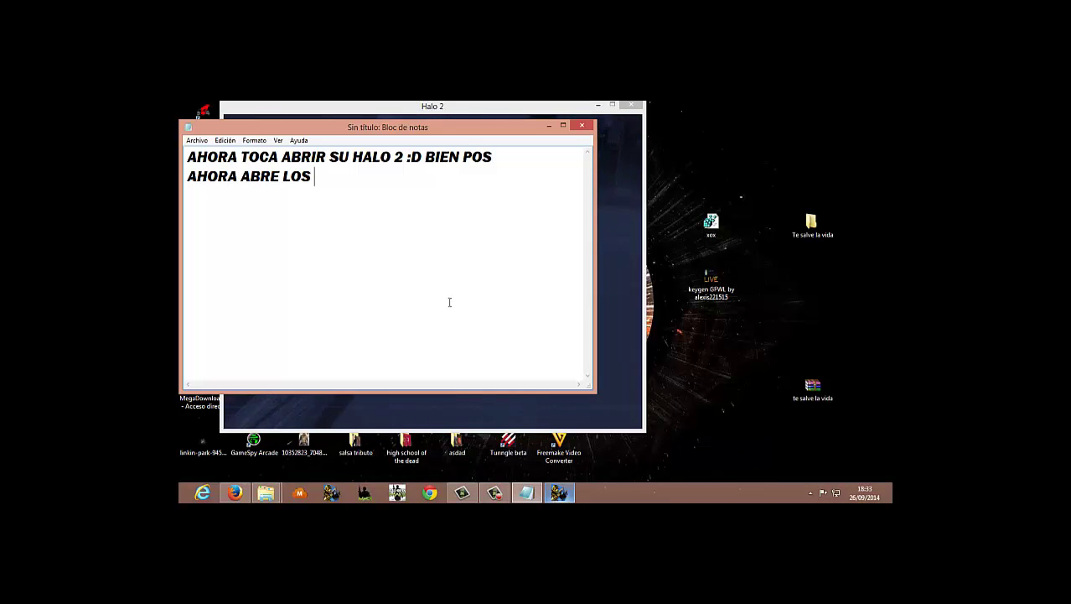
type("ARCHIVOS ")
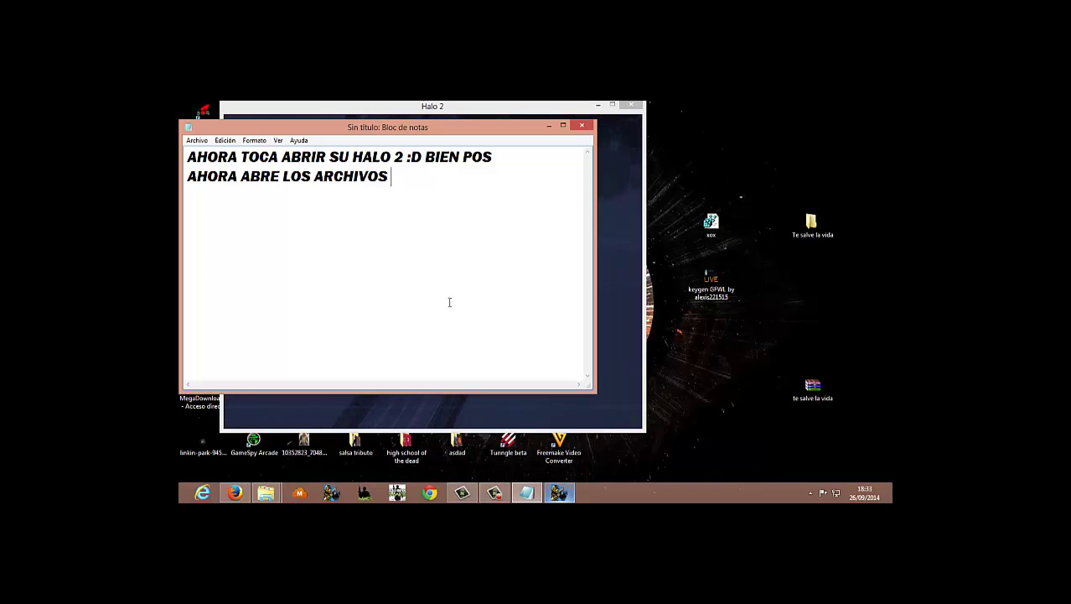
type("QUE DESCARGARON ")
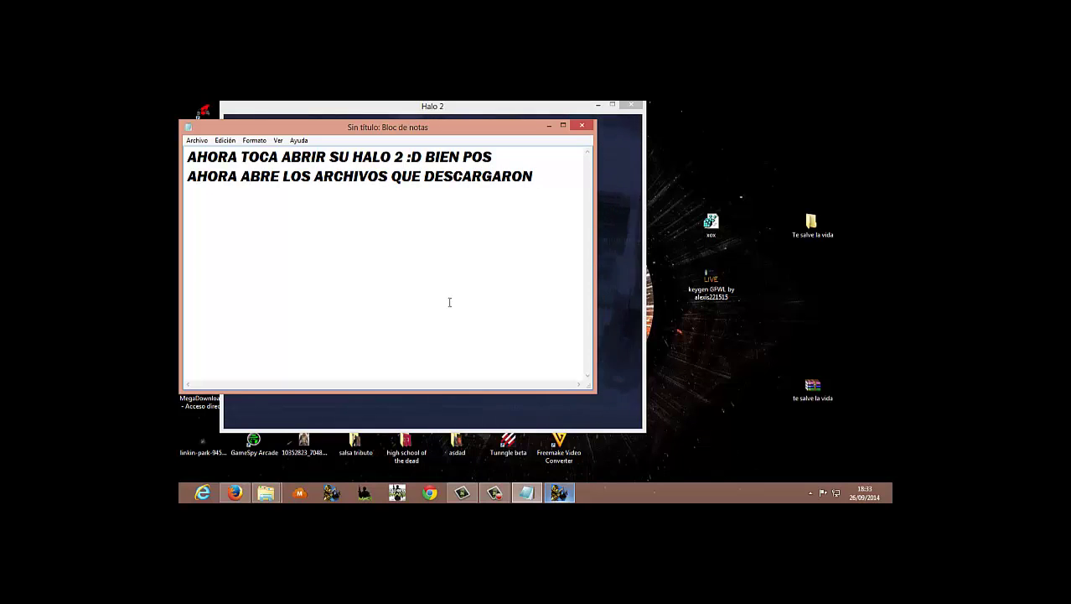
Extend the second line with ":) PERO PRIMERO", add a third line "EL XOX :))", and minimize the note
type(":) PERO PRIEM")
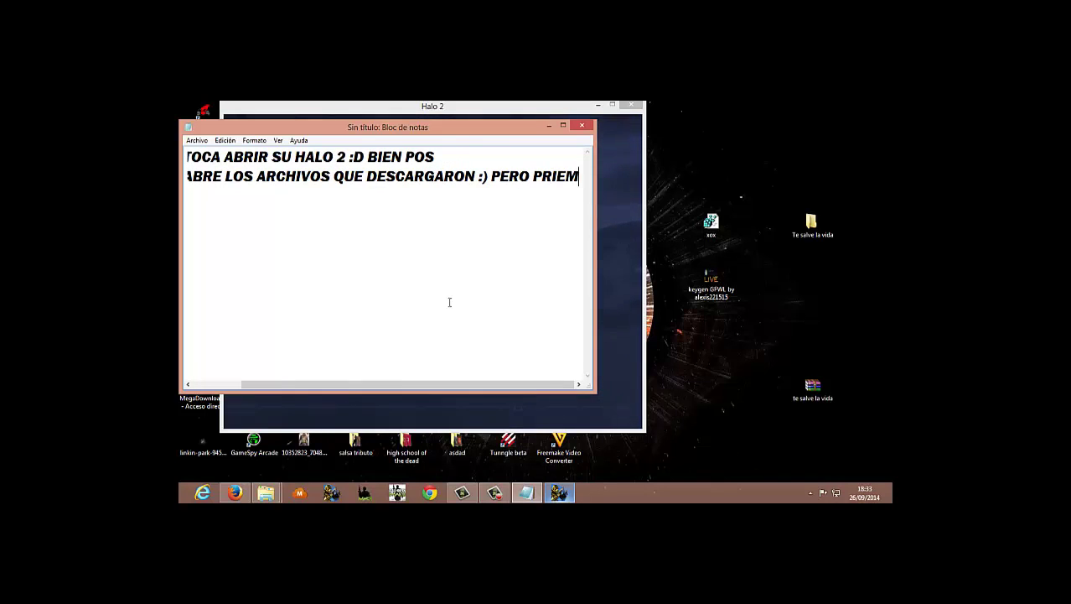
key("BackSpace")
key("BackSpace")
type("MERO")
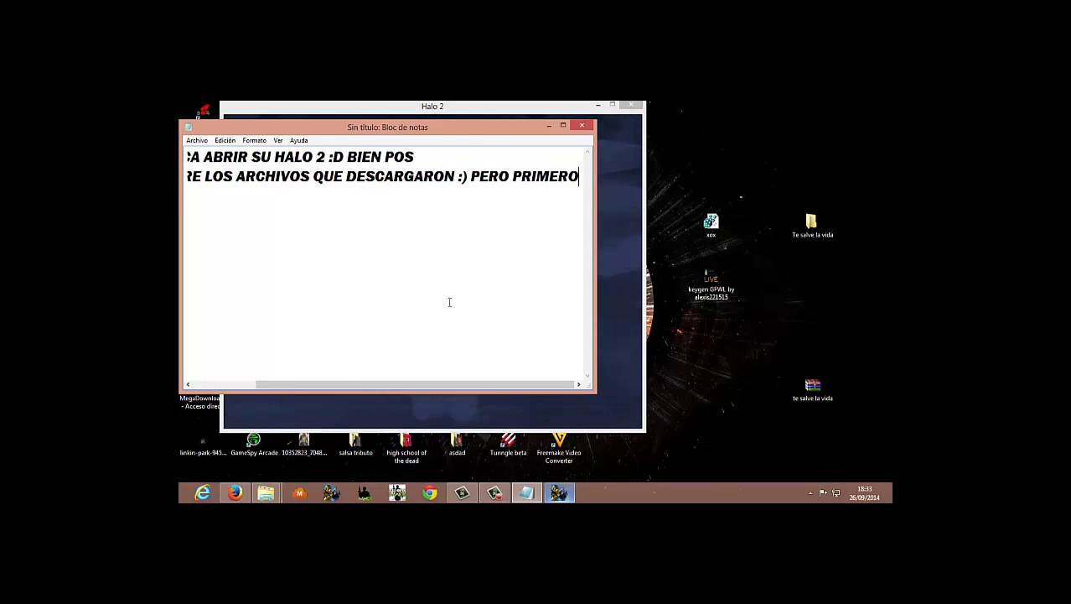
key("Return")
type("EL XOX ")
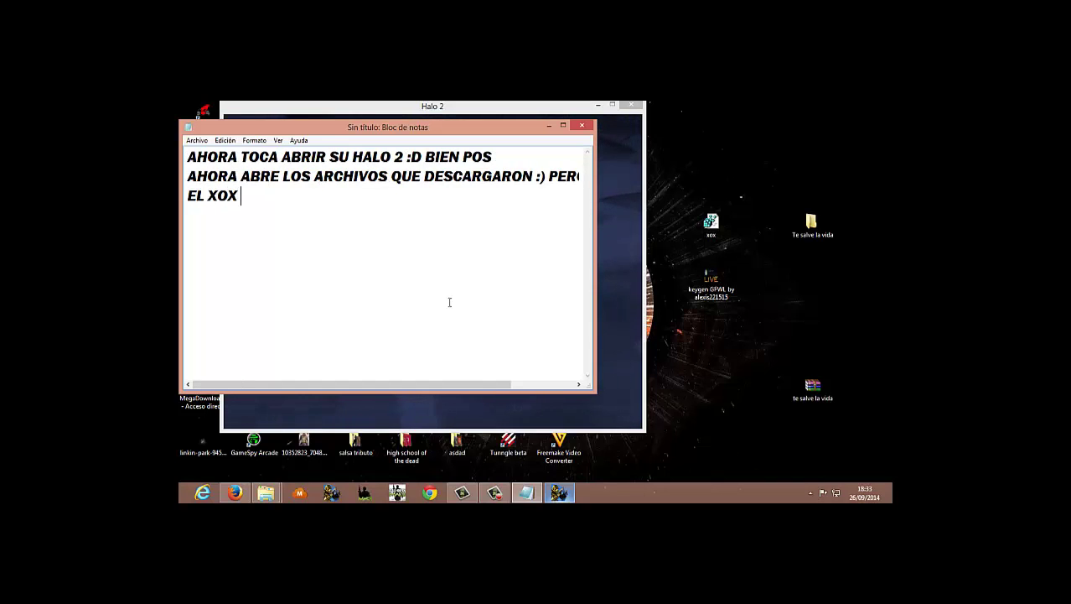
type(":))")
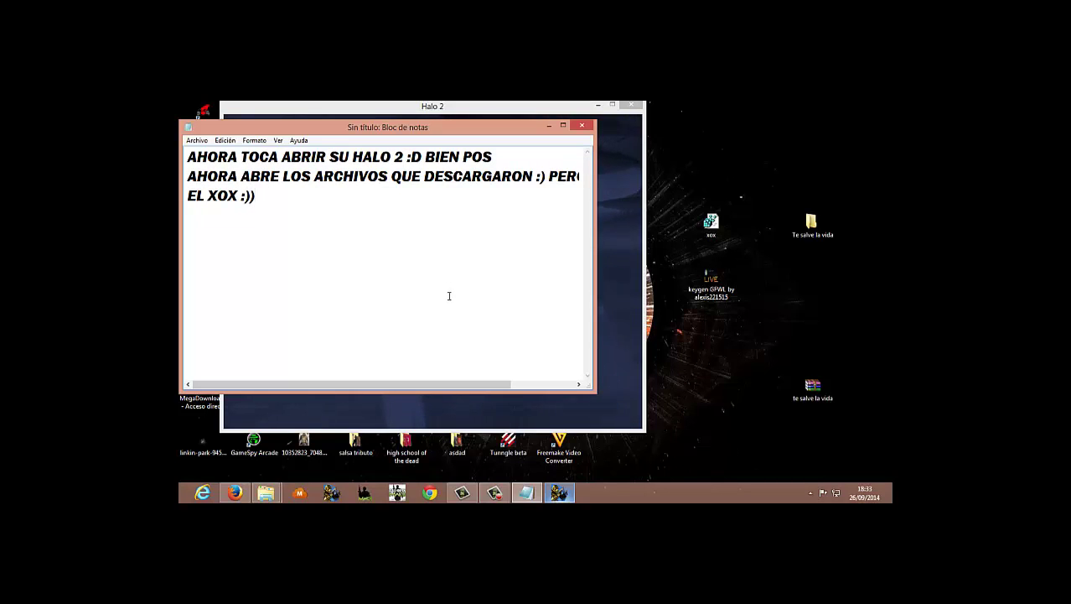
left_click(548, 125)
Run the xox registry file from the desktop and confirm adding its information to the registry
left_click(711, 223)
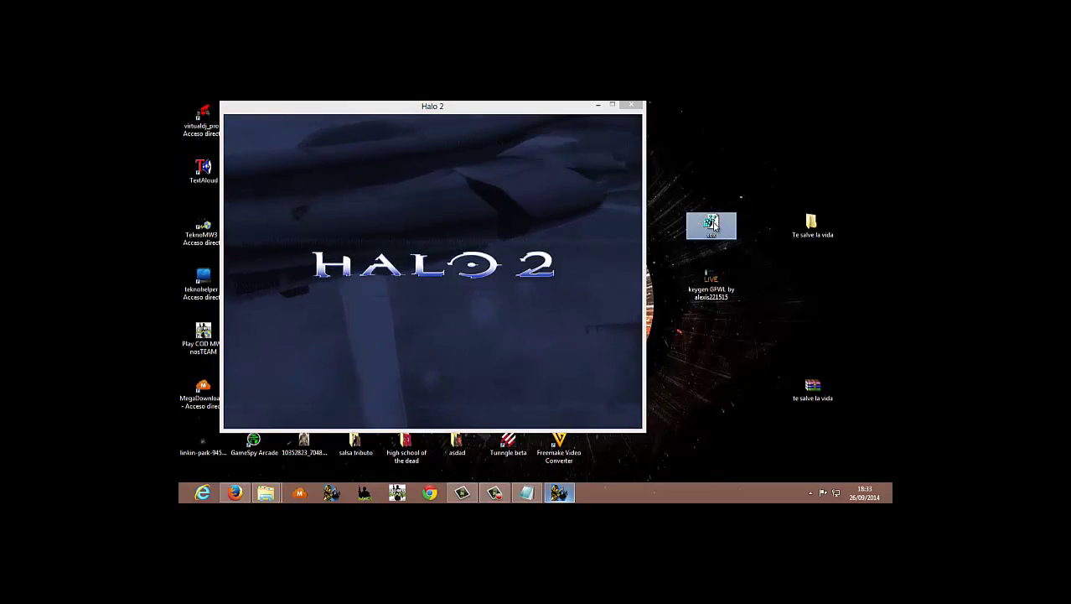
double_click(712, 223)
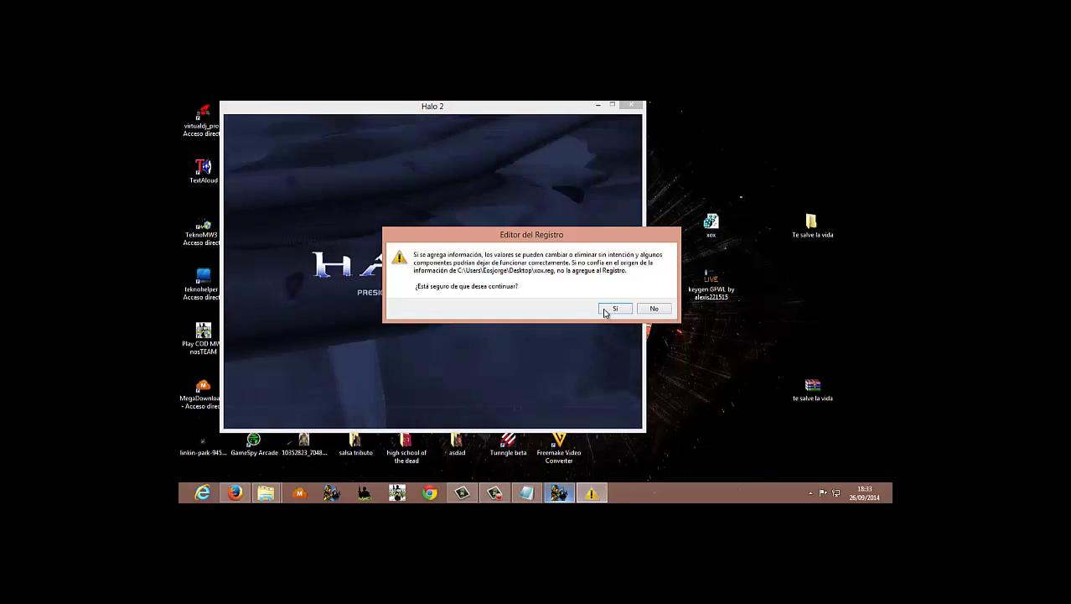
left_click(612, 307)
key("Return")
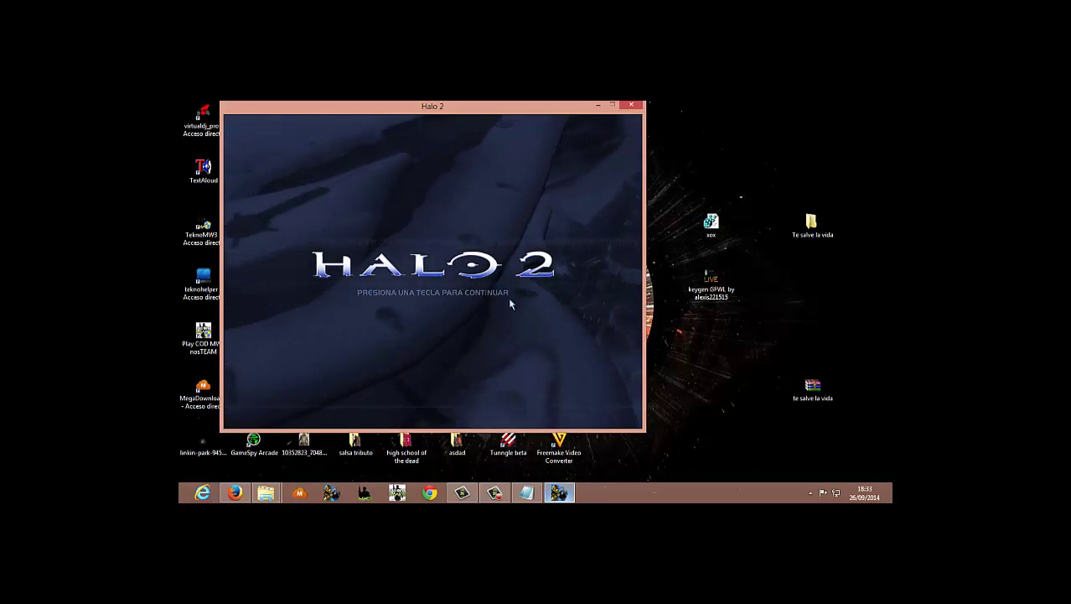
Launch the GFWL keygen from the desktop, move its window beside Halo 2, and return to the game's Games for Windows LIVE panel
double_click(720, 286)
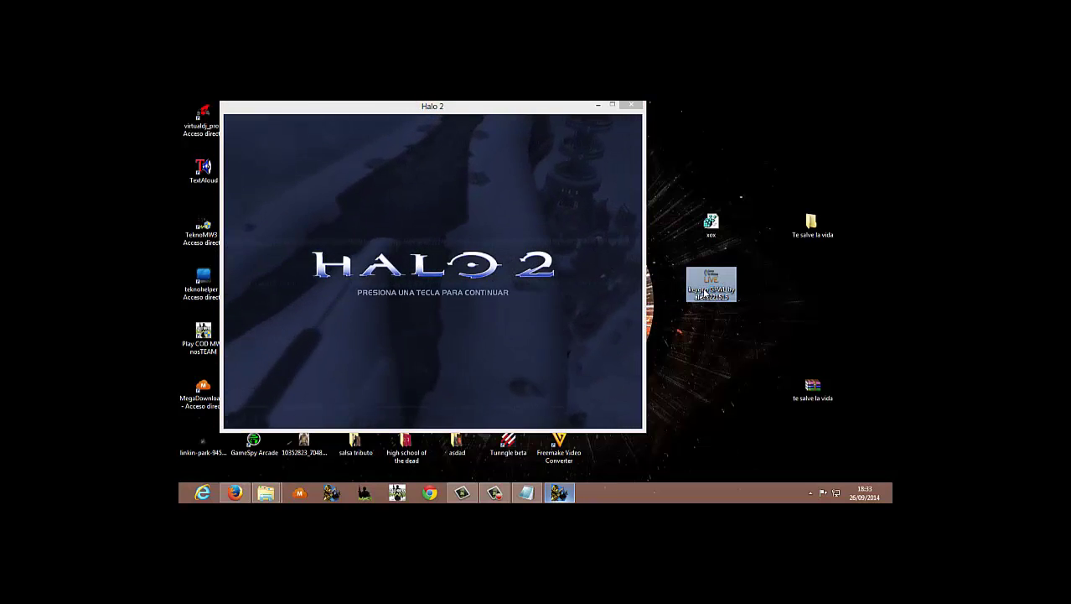
left_click_drag(420, 196, 819, 230)
left_click(578, 243)
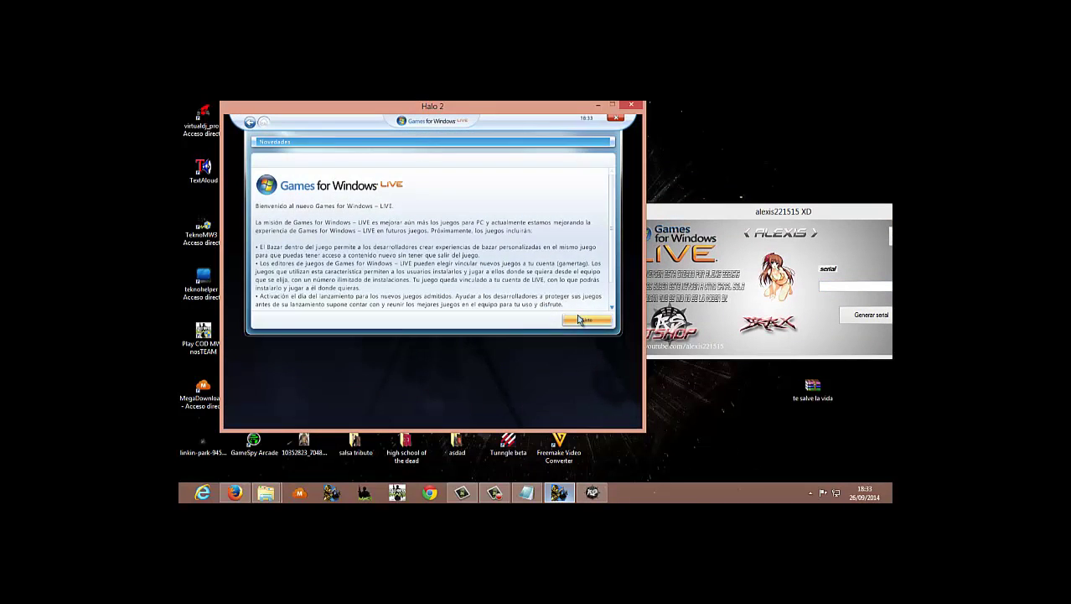
Continue past the LIVE news page and sign in with the Windows Live ID e-mail and password, saving both the address and the password
left_click(586, 320)
left_click(541, 307)
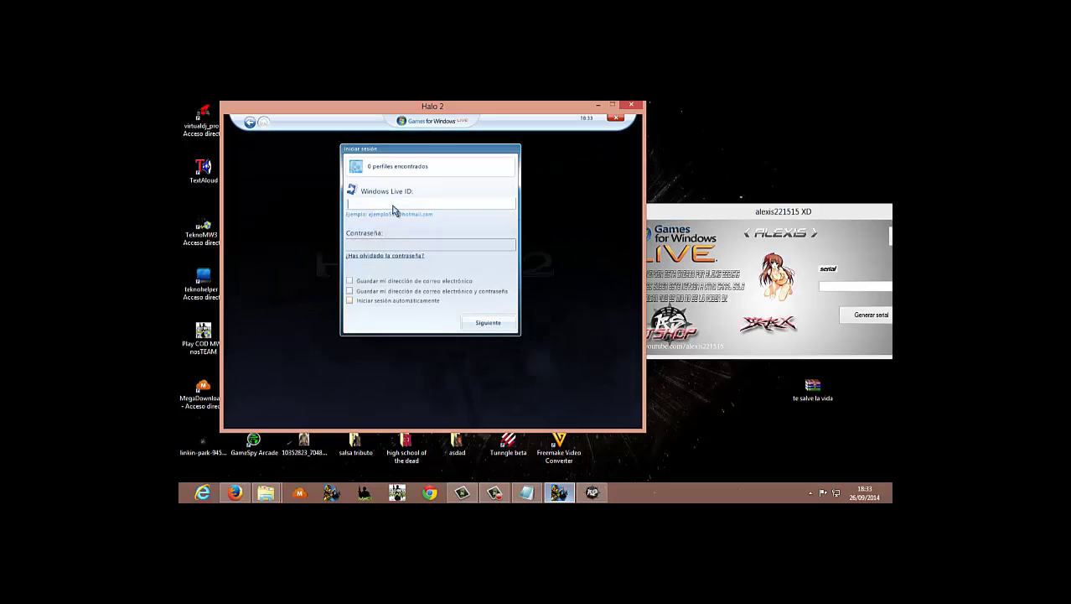
left_click(404, 207)
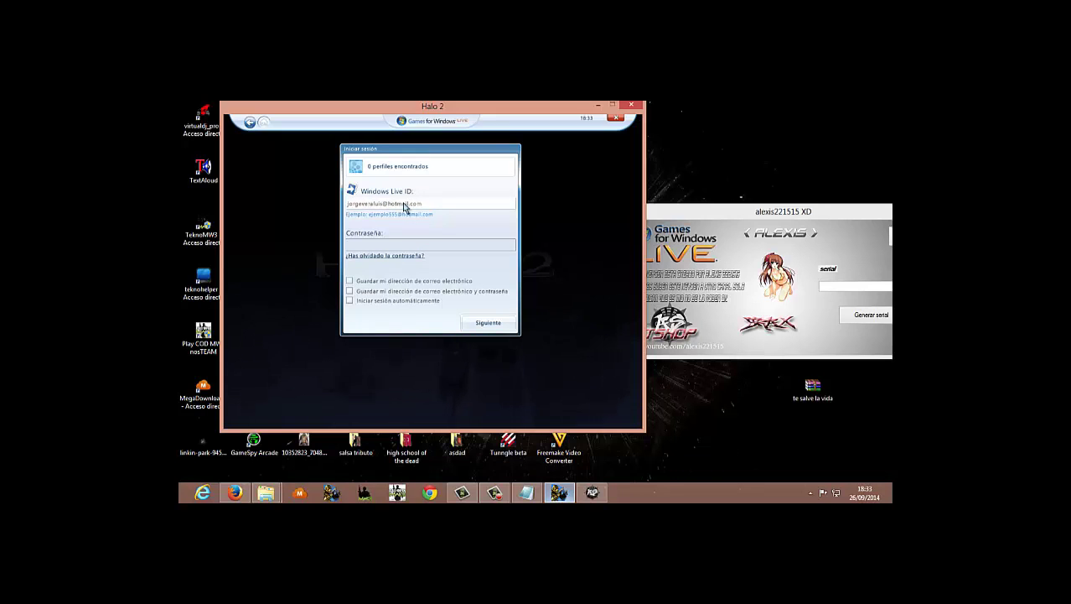
key("Tab")
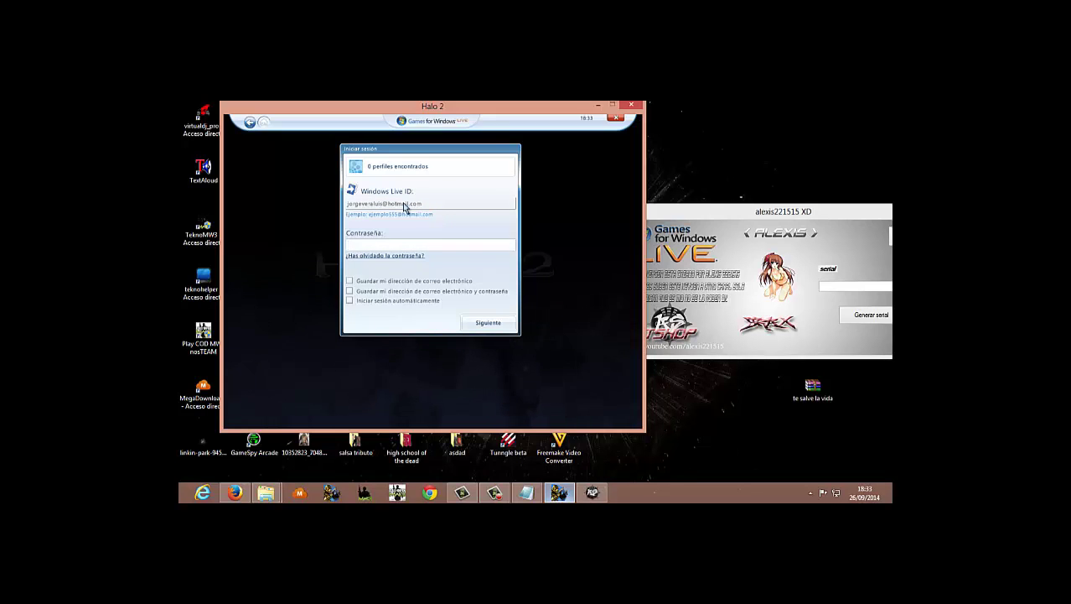
type("**********")
left_click(385, 292)
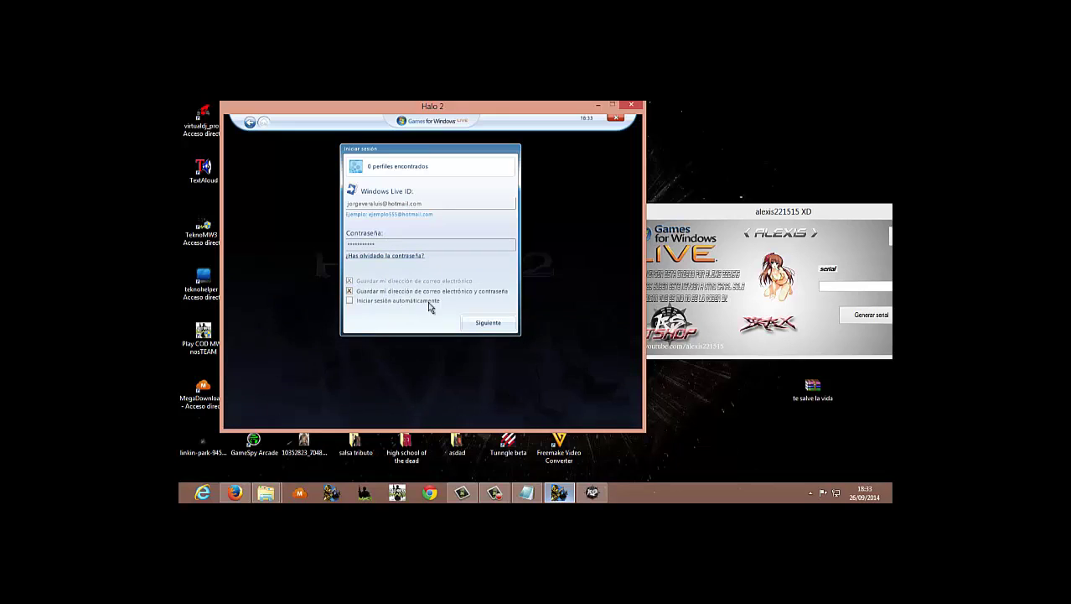
left_click(472, 321)
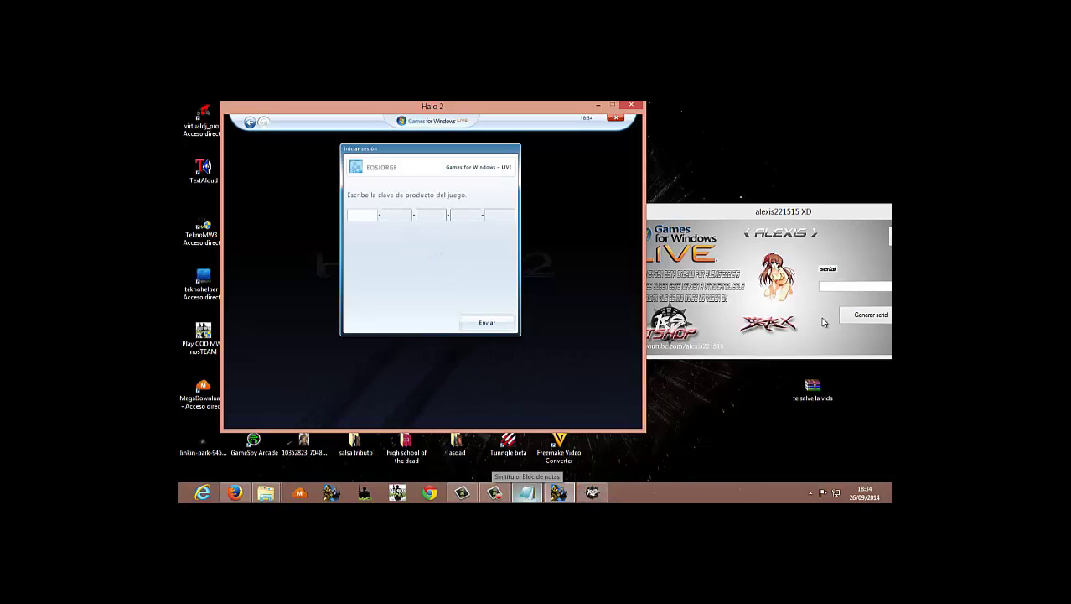
Add the lines "ahora abren su generator de claves de live :)" and "le dan en generar claves" to the Notepad note
left_click(526, 492)
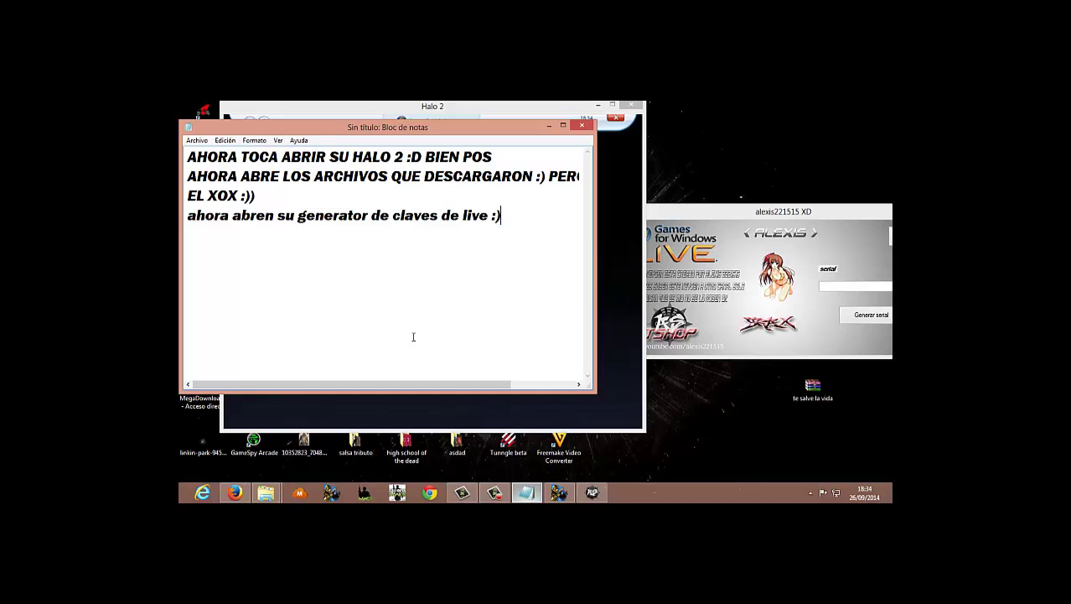
left_click(817, 216)
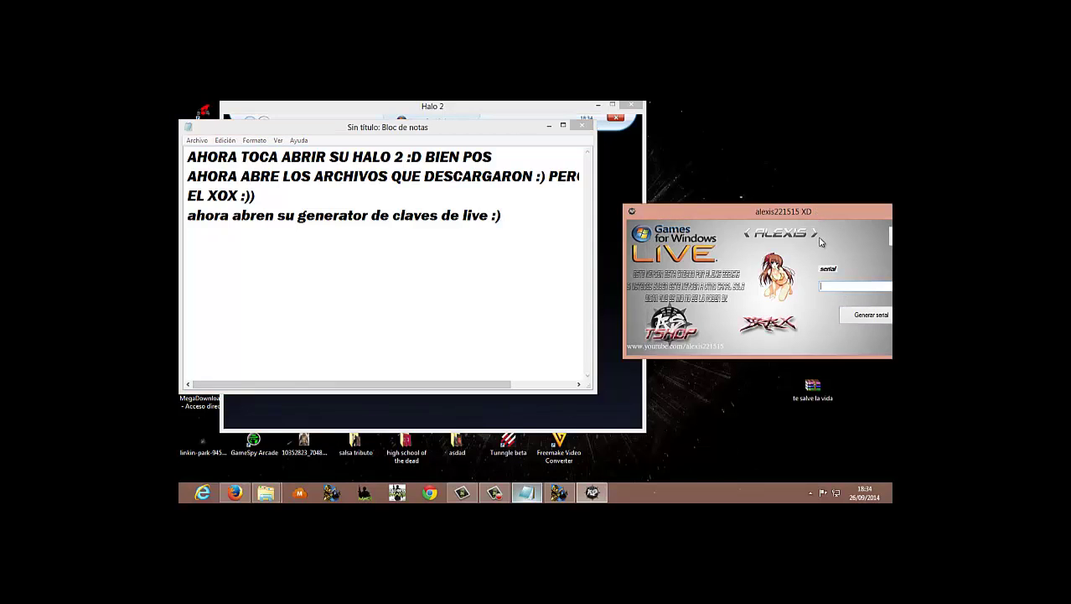
left_click(548, 218)
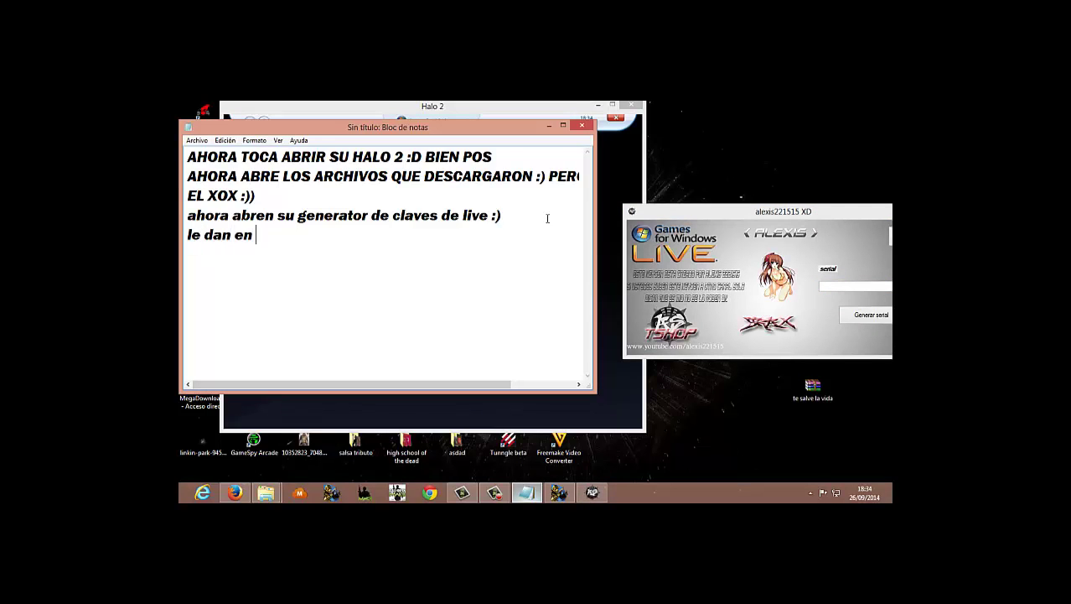
type("generar claves")
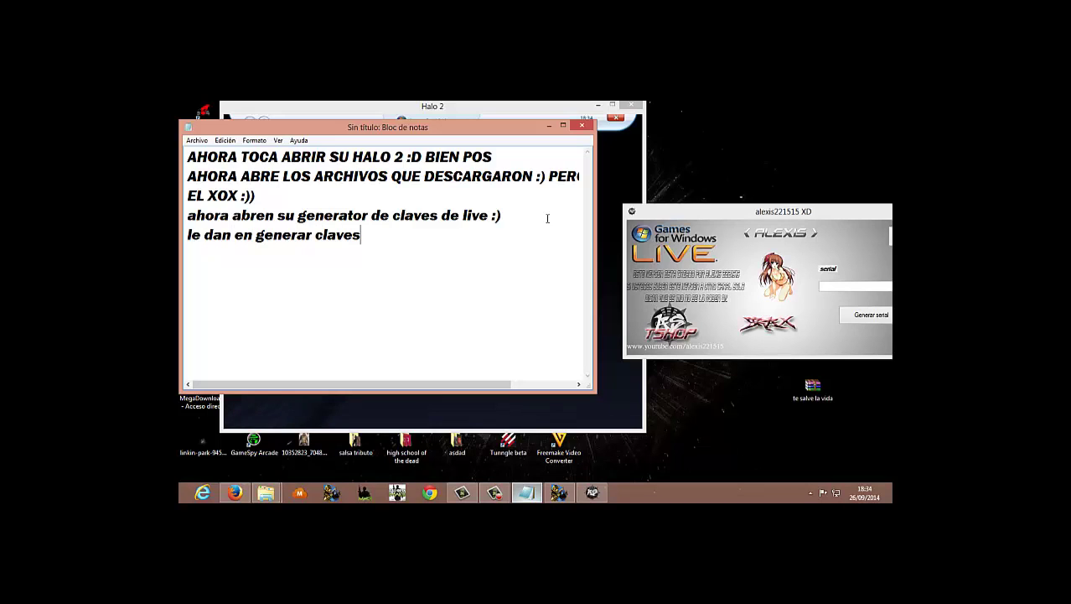
Switch to the GFWL keygen, move its window fully into view, and generate serials several times
left_click(739, 211)
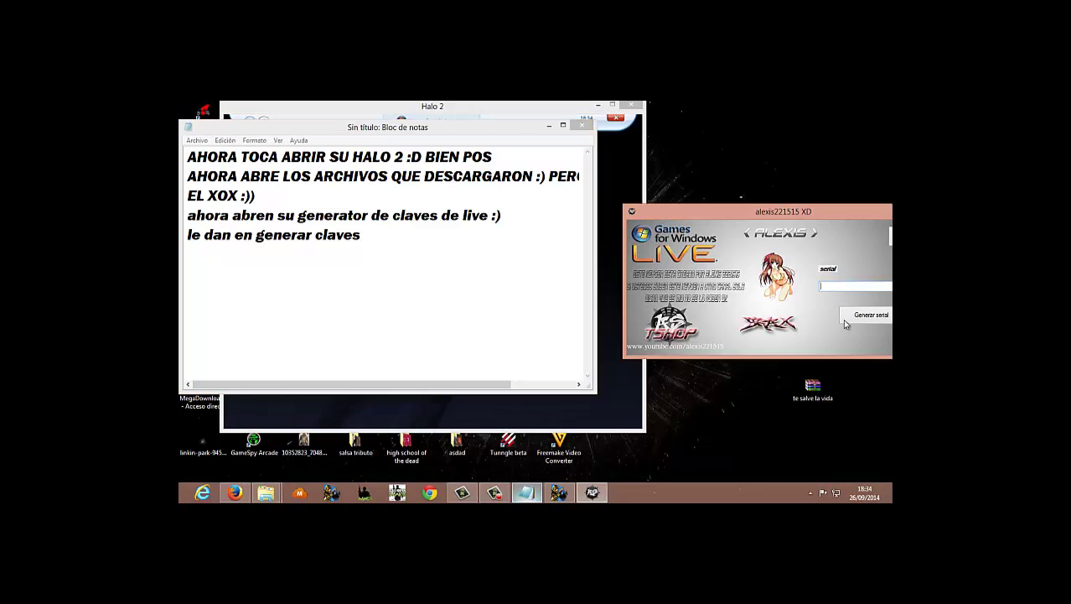
left_click_drag(740, 212, 629, 213)
left_click(753, 313)
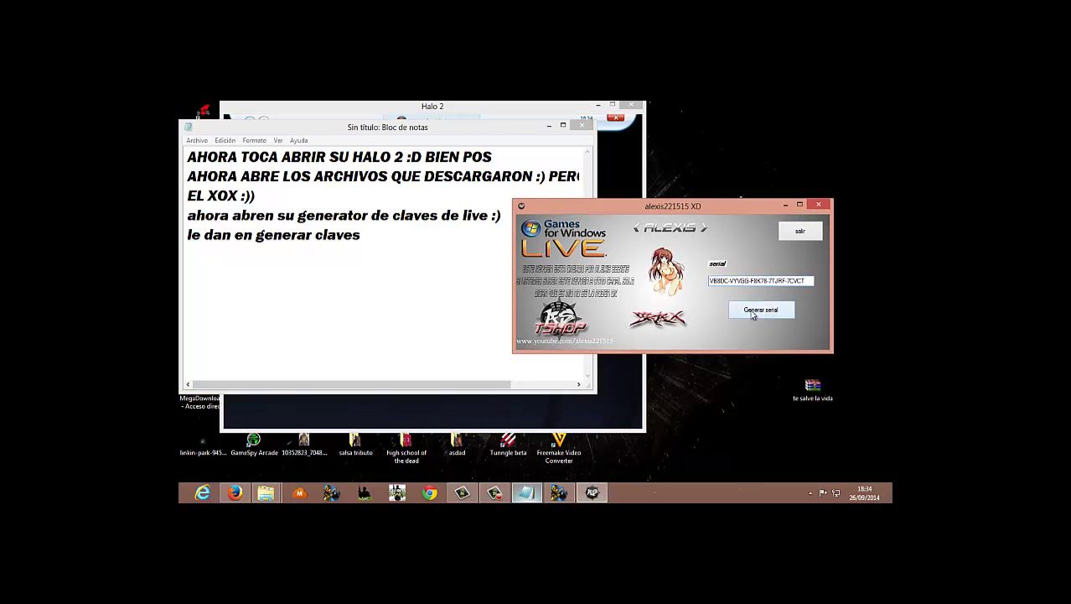
left_click(753, 311)
left_click(753, 312)
left_click(752, 313)
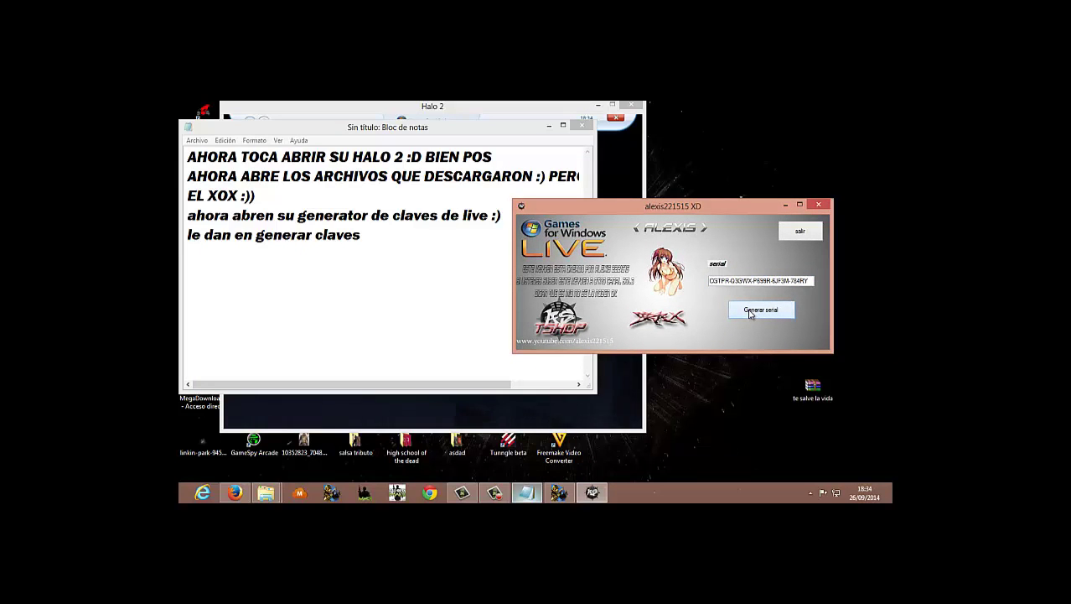
Copy the generated serial from the keygen, enter it as the product key in Halo 2, and submit it
left_click(391, 269)
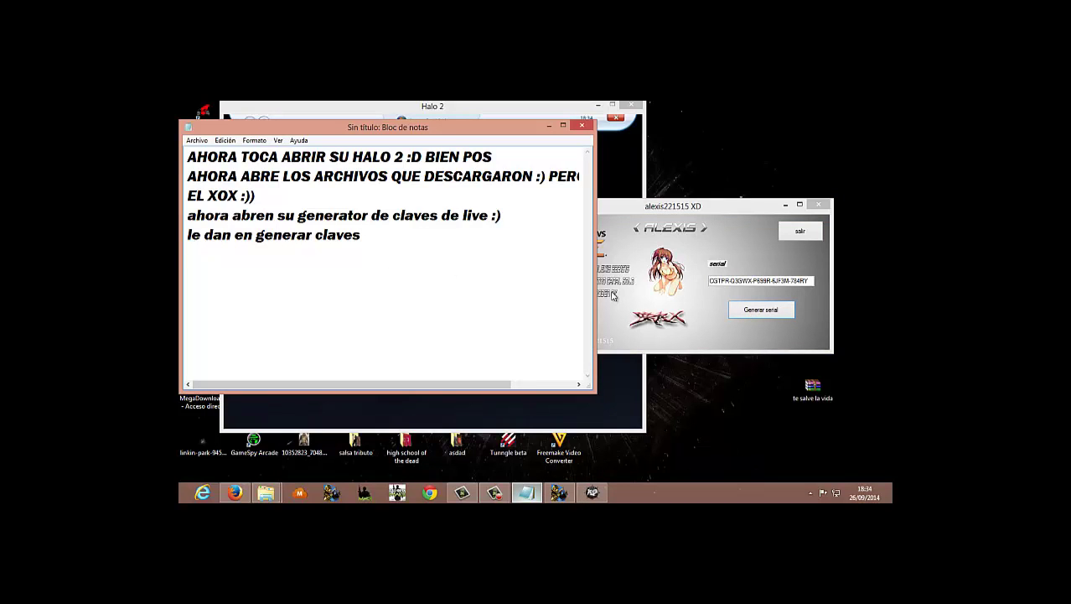
left_click_drag(652, 212, 702, 213)
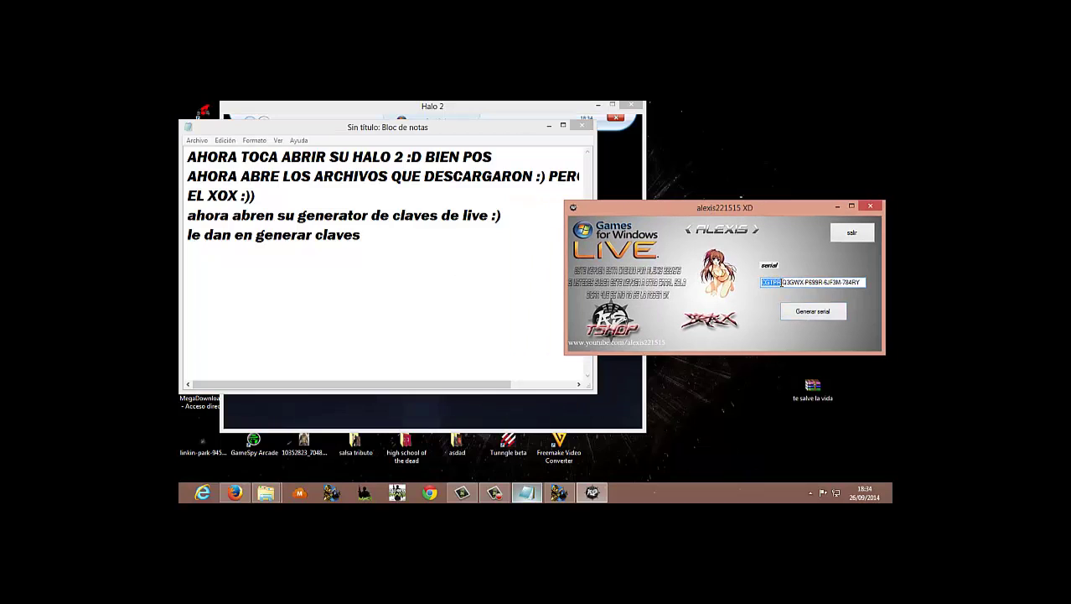
right_click(781, 283)
left_click(778, 315)
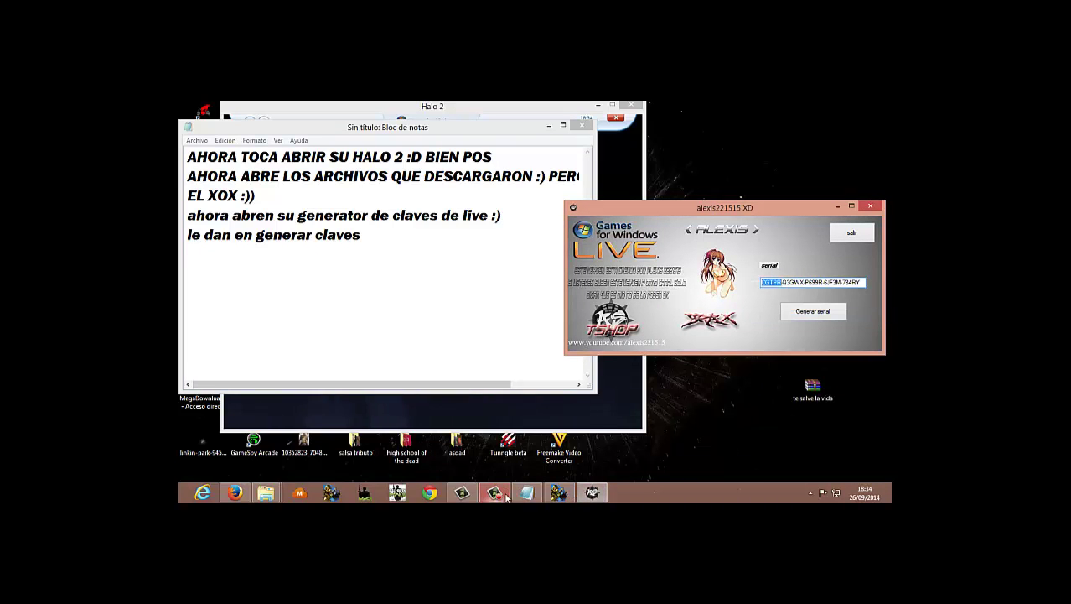
left_click(841, 449)
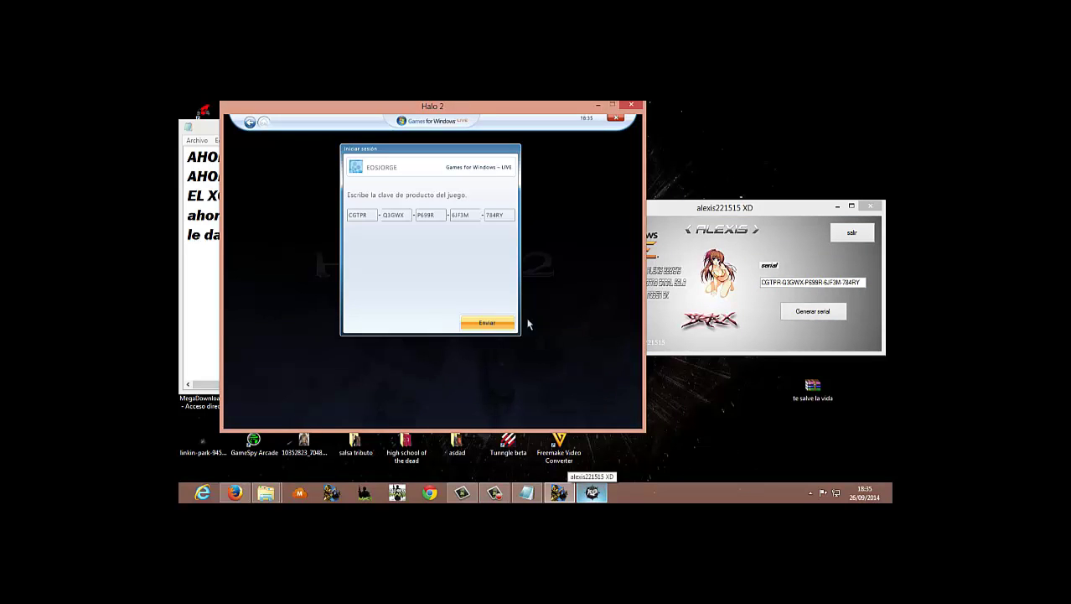
left_click(489, 324)
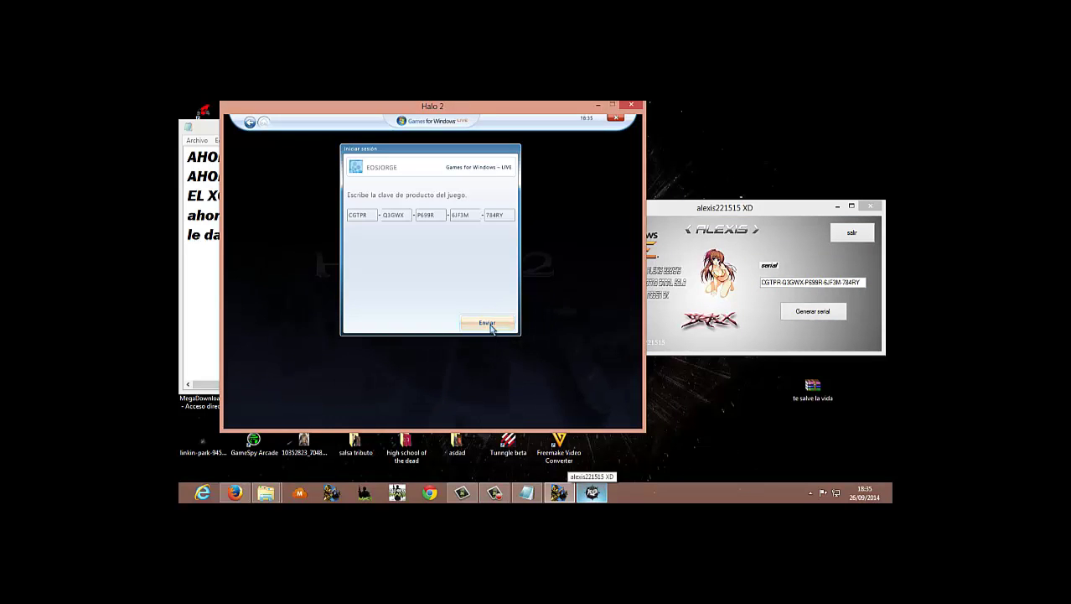
Add the line "bien pos ahora esperen" to the Notepad note and minimize it
left_click(535, 494)
key("Return")
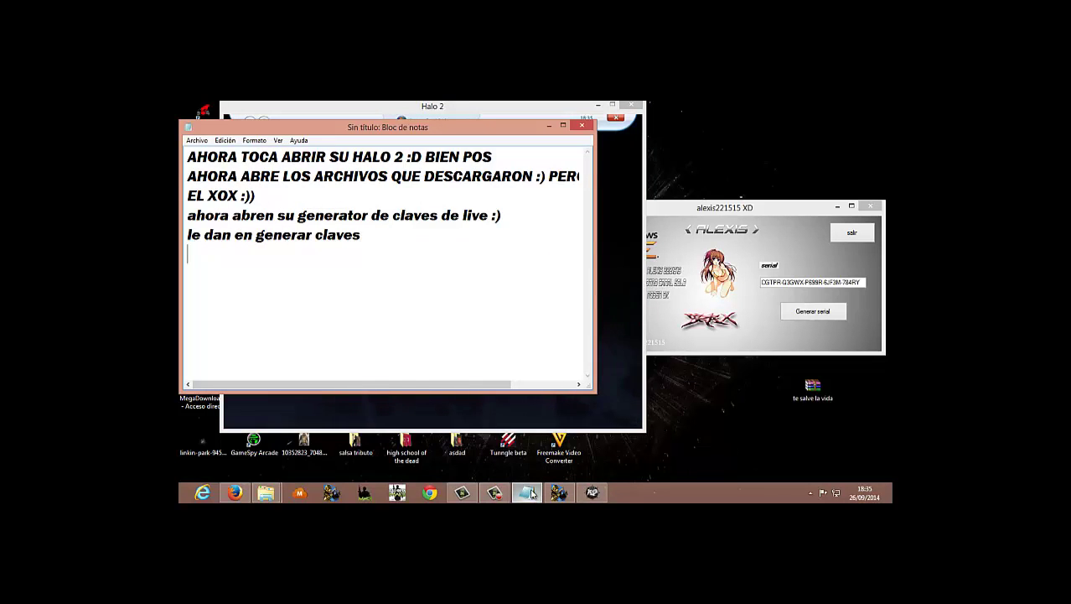
type("bien pos ahora ")
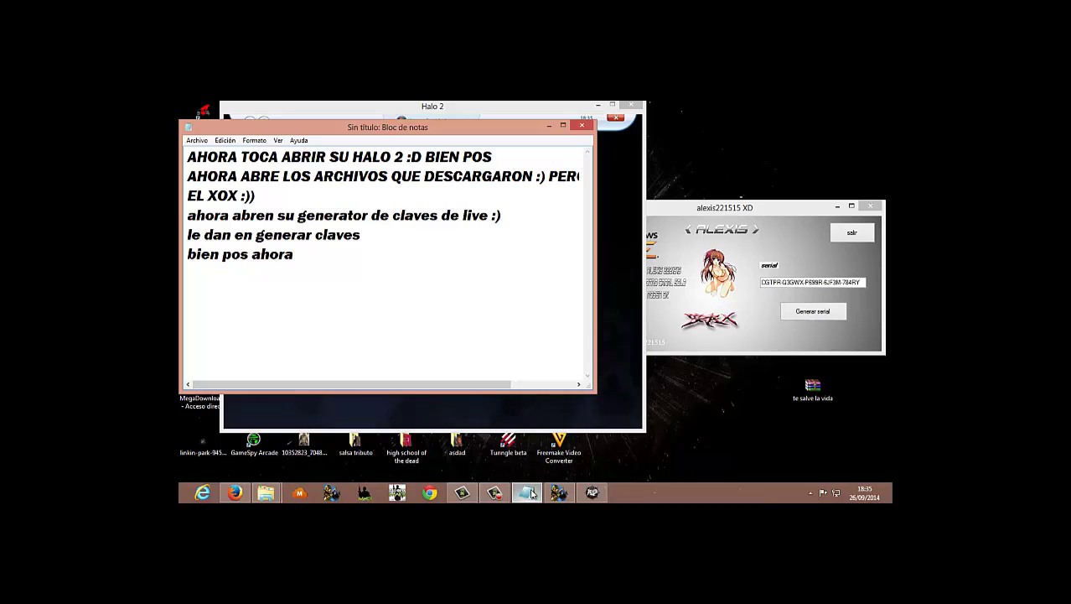
type("esperen")
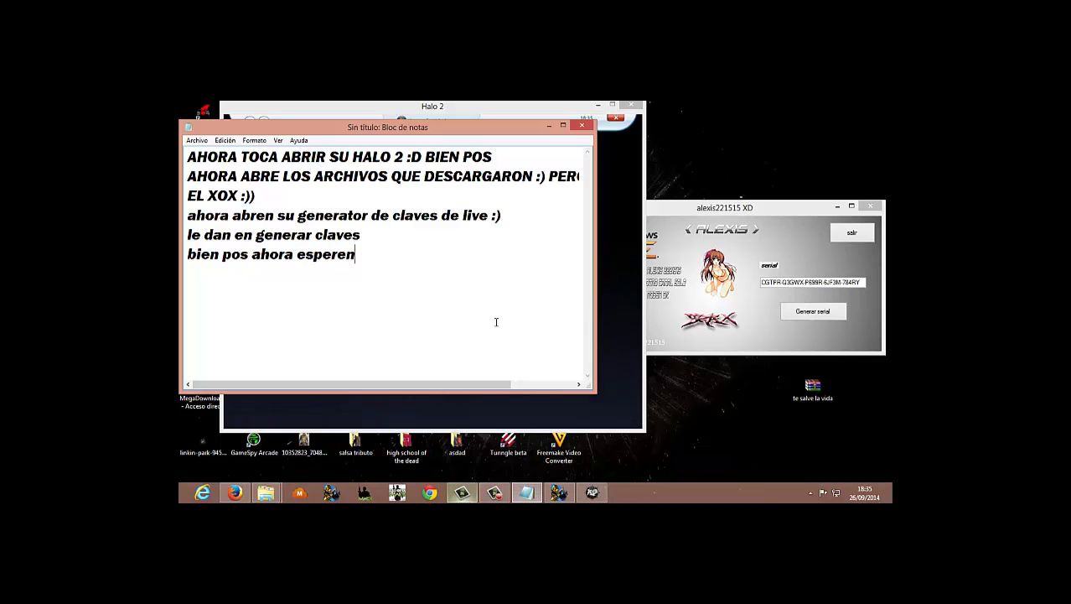
left_click(549, 126)
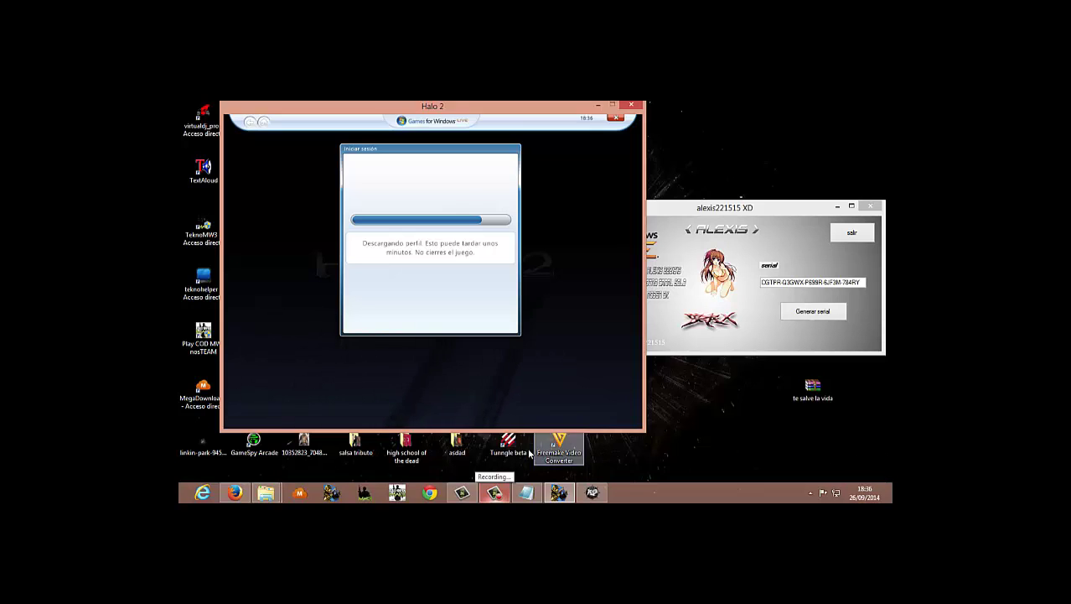
left_click(490, 494)
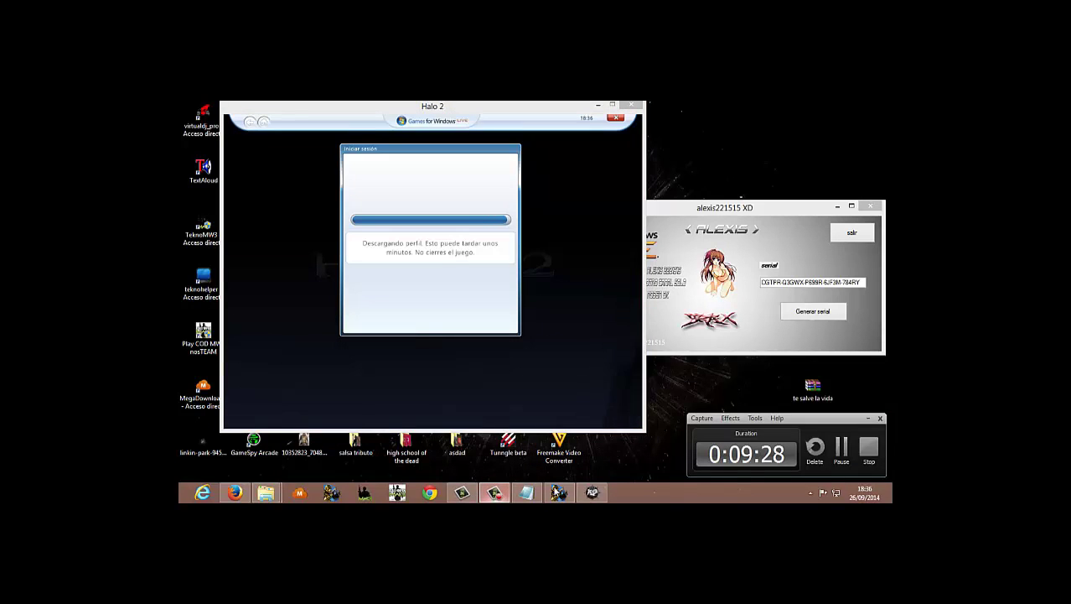
left_click(868, 418)
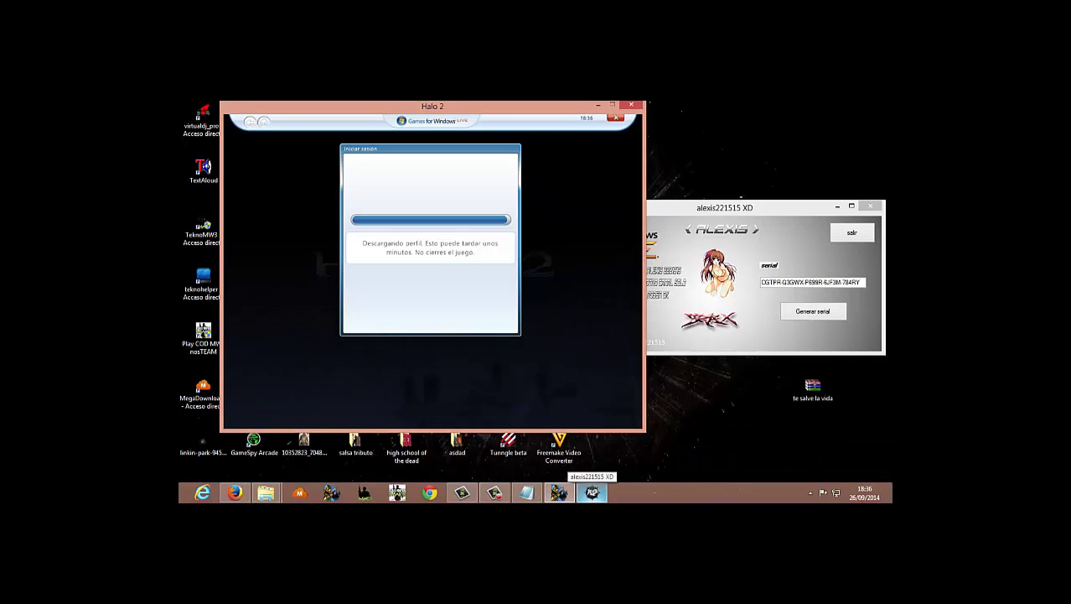
Continue past Halo 2's title screen, browse the LIVE matches, and join the TC YODA v2 server at the end of the list
mouse_move(888, 106)
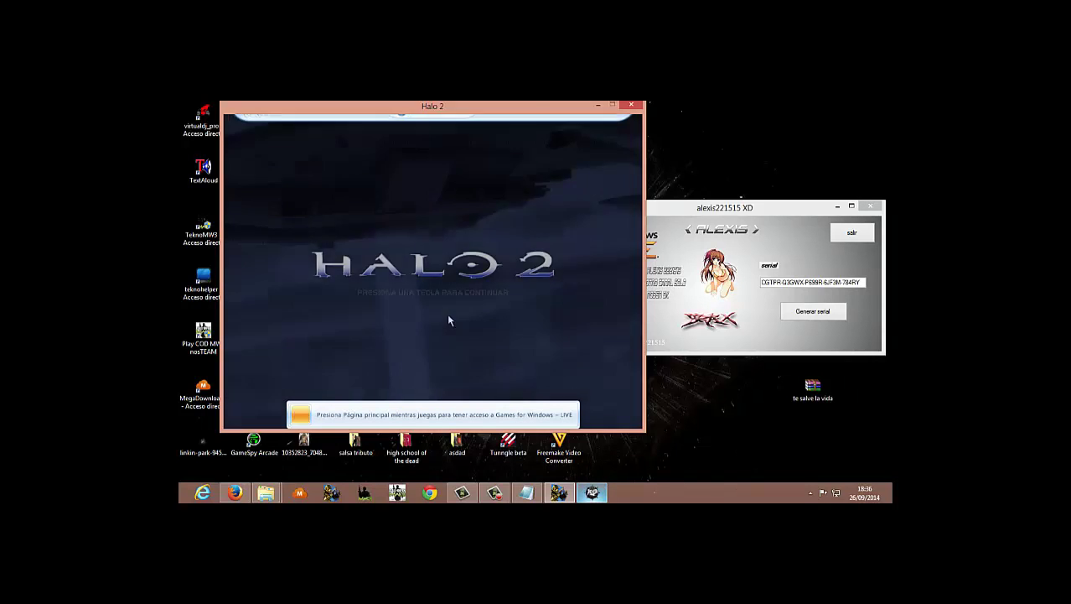
key("Return")
key("Return")
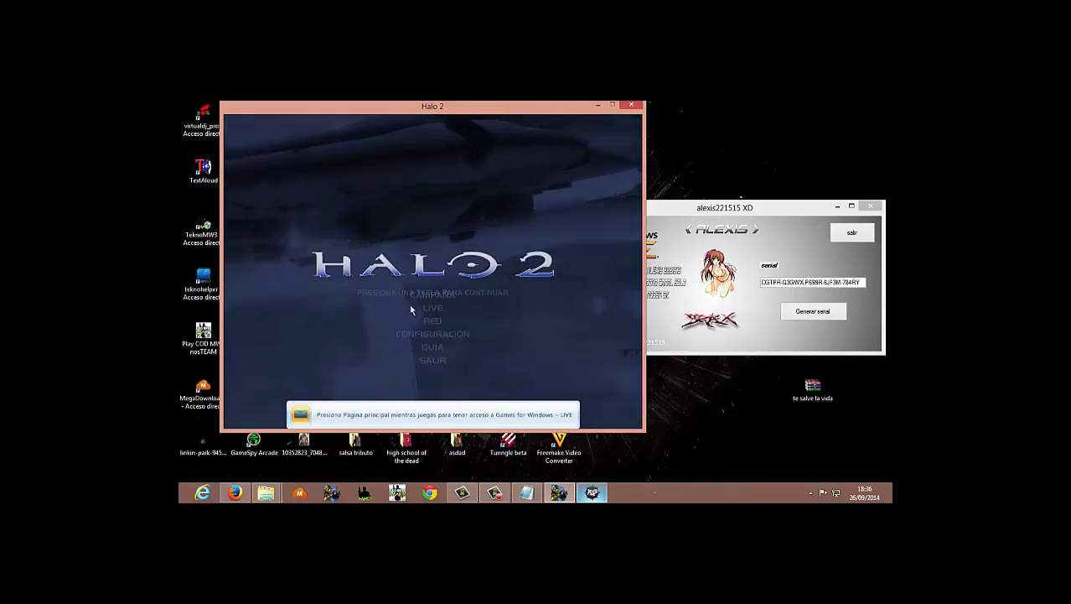
left_click(431, 305)
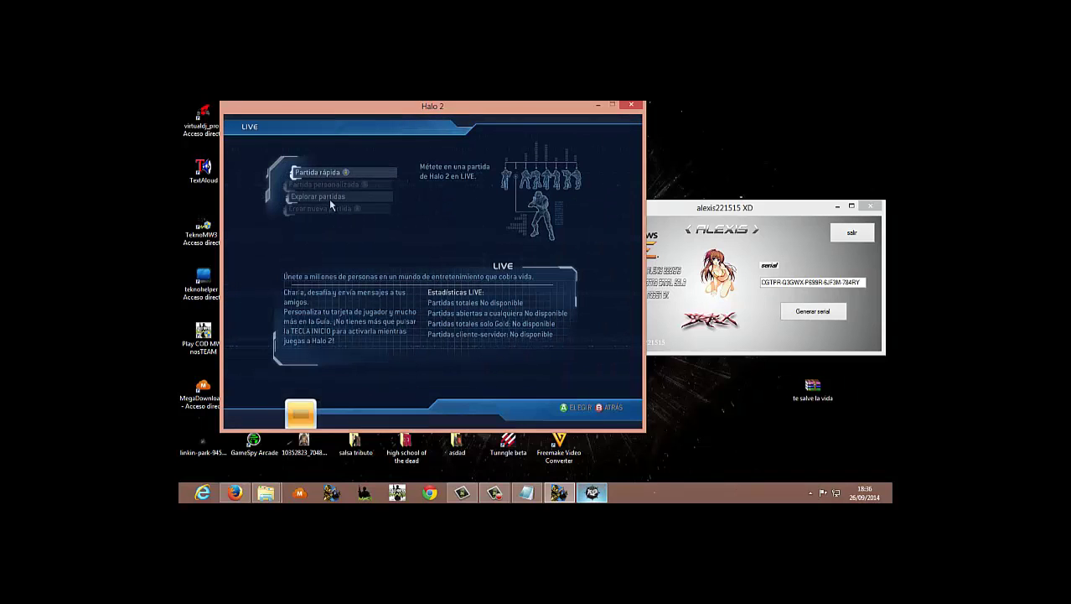
left_click(330, 204)
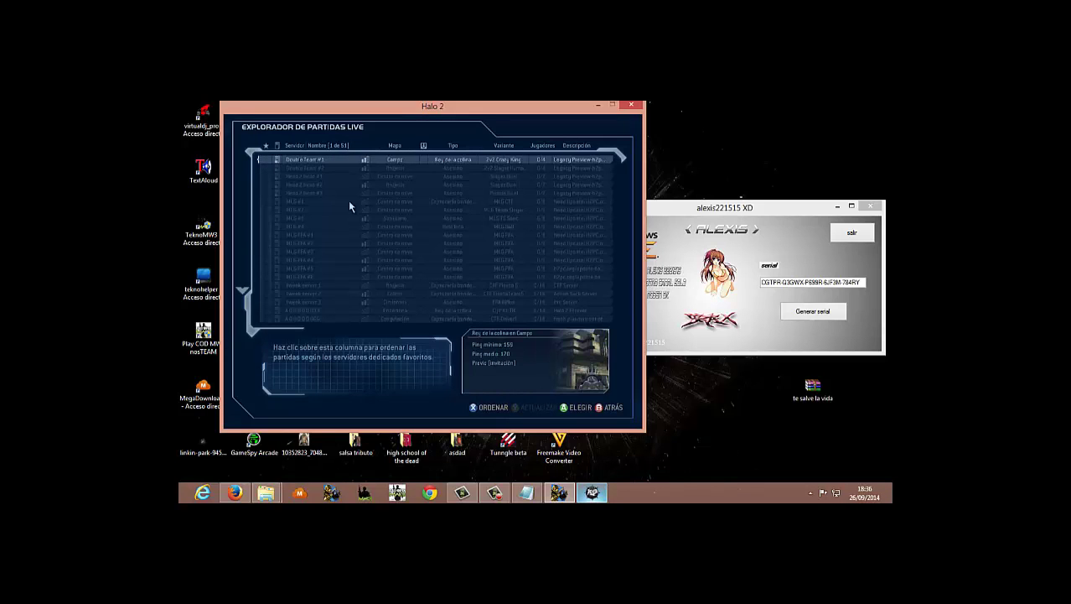
key("Up")
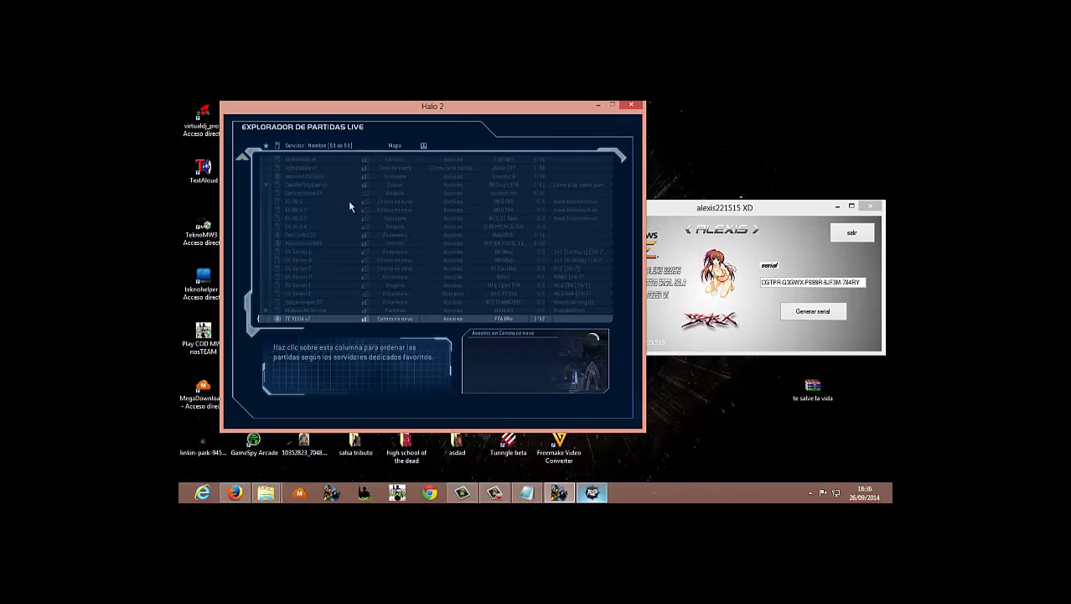
key("Return")
key("Return")
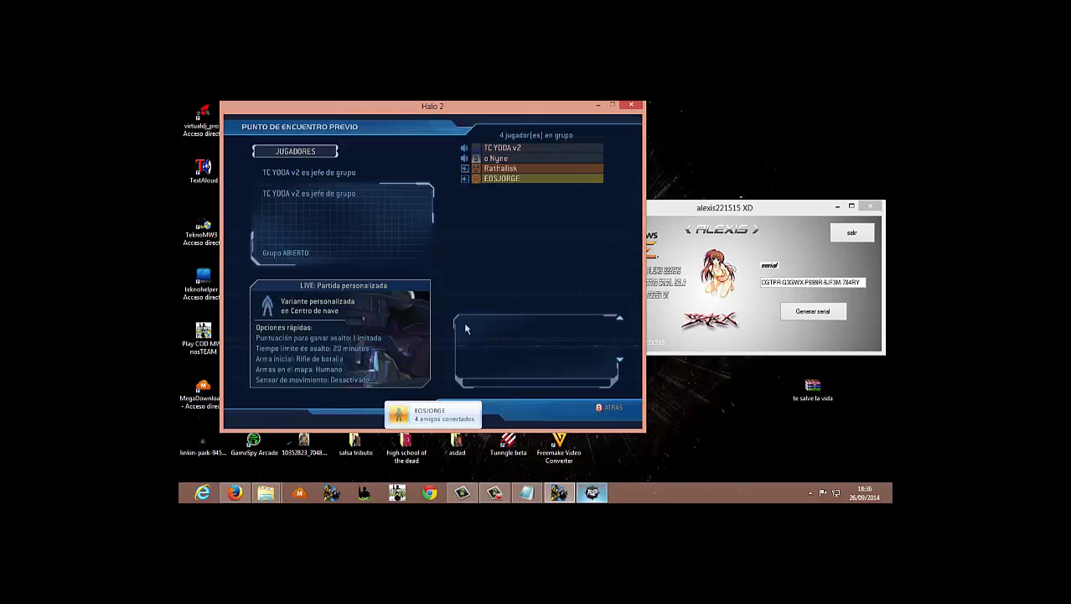
Switch to Notepad and add the line "pero eso si ahora tienen que ser pasientes en que su juego se adapte a su nueva clave de live"
left_click(527, 493)
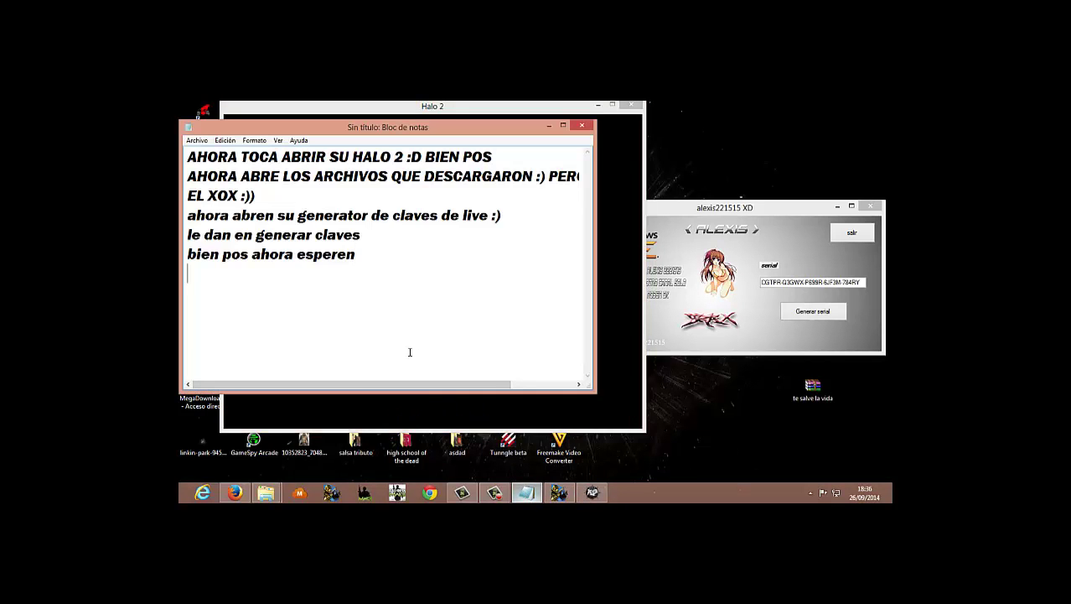
type("pero eso si")
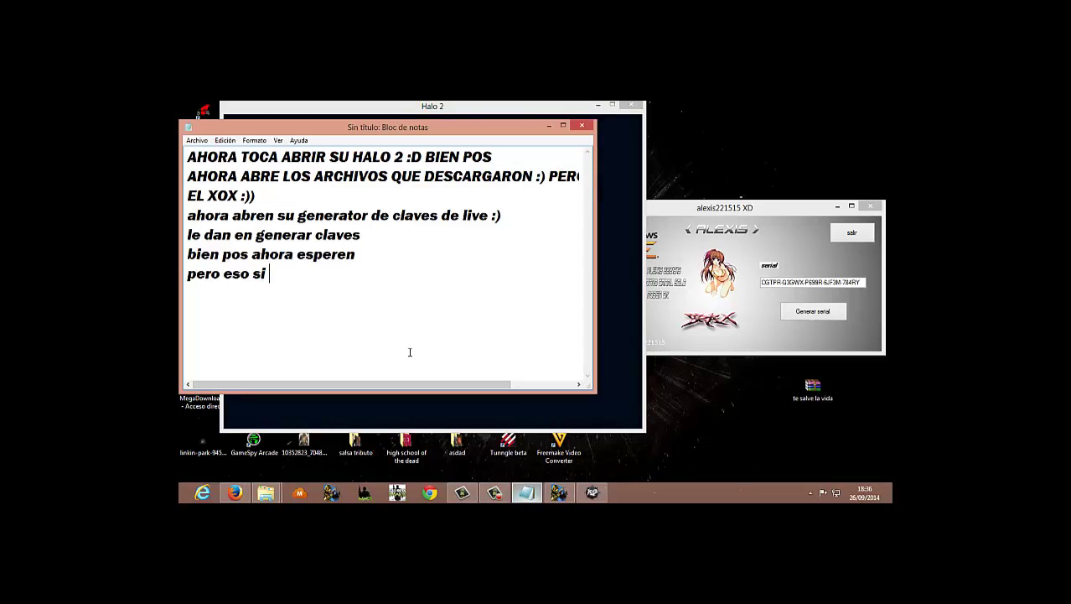
type(" ahora tien")
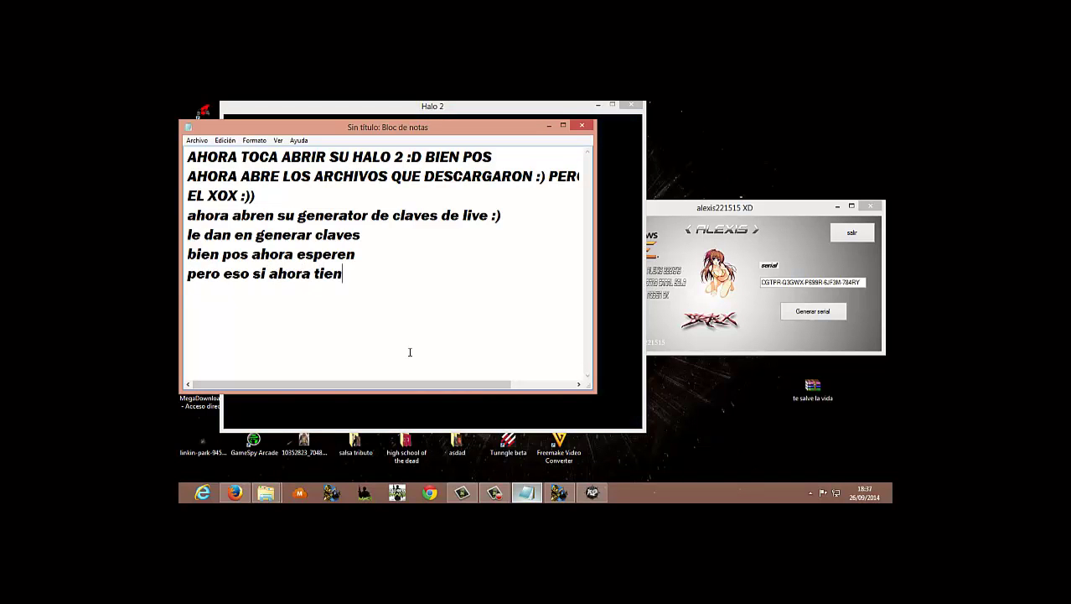
type("en que s")
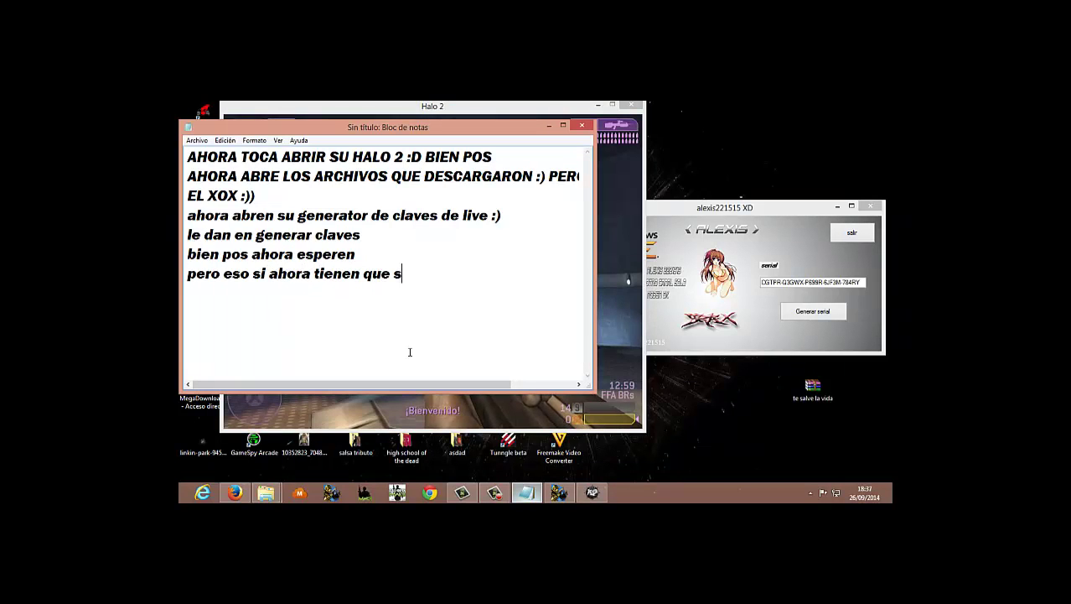
type("er pasientes en que")
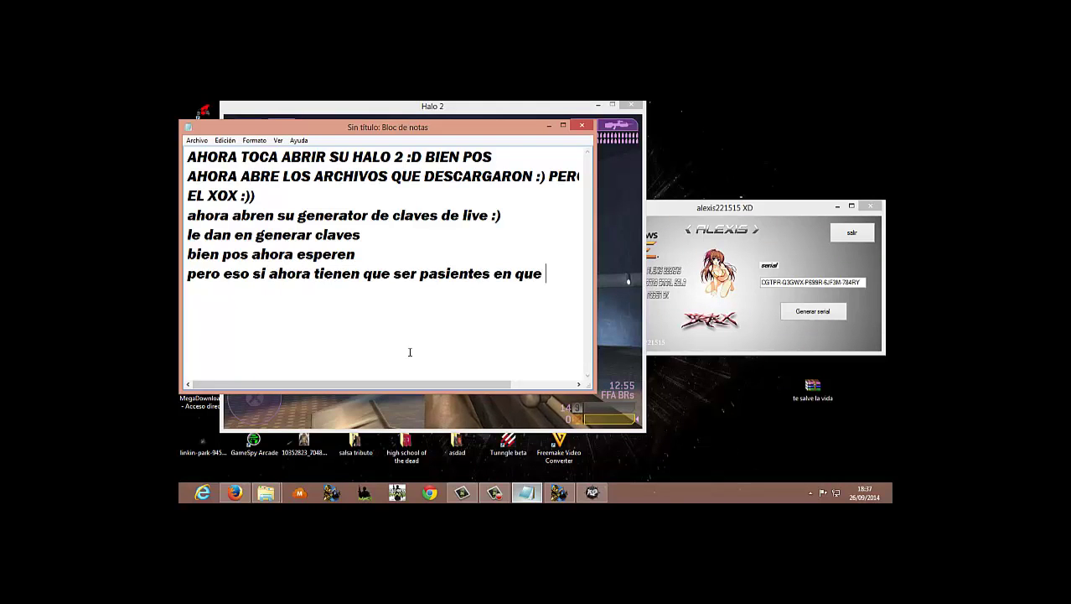
type("juego s")
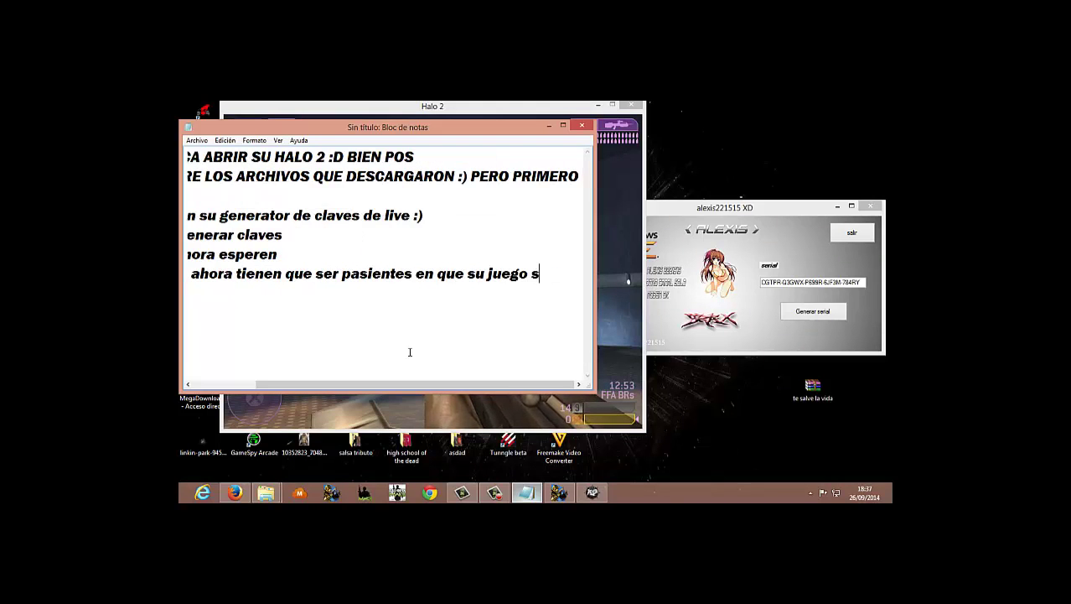
type("e adapte")
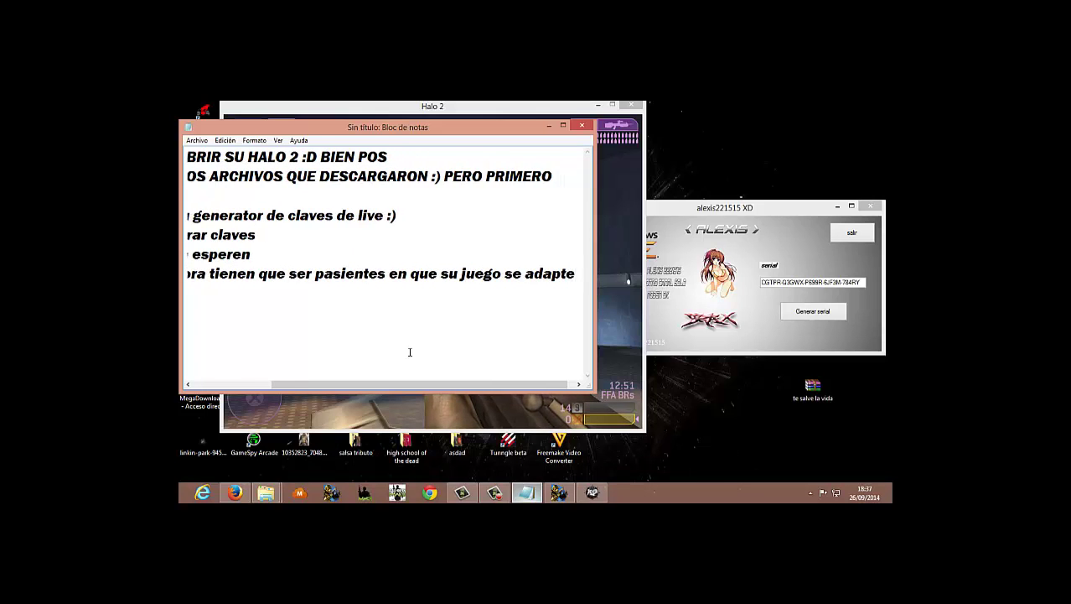
type(" a siu ")
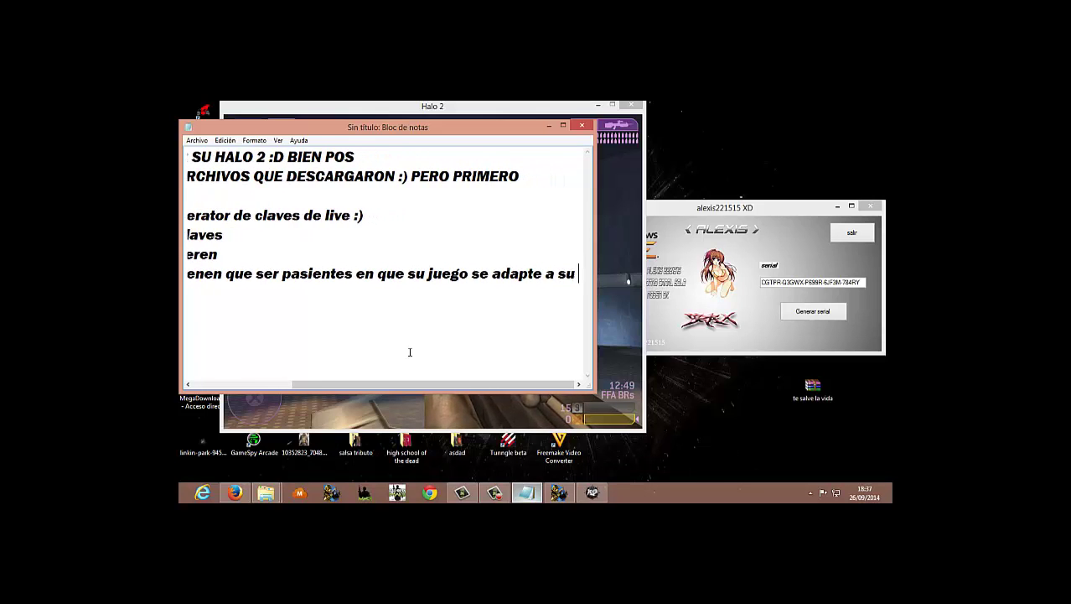
type("nueva clave ")
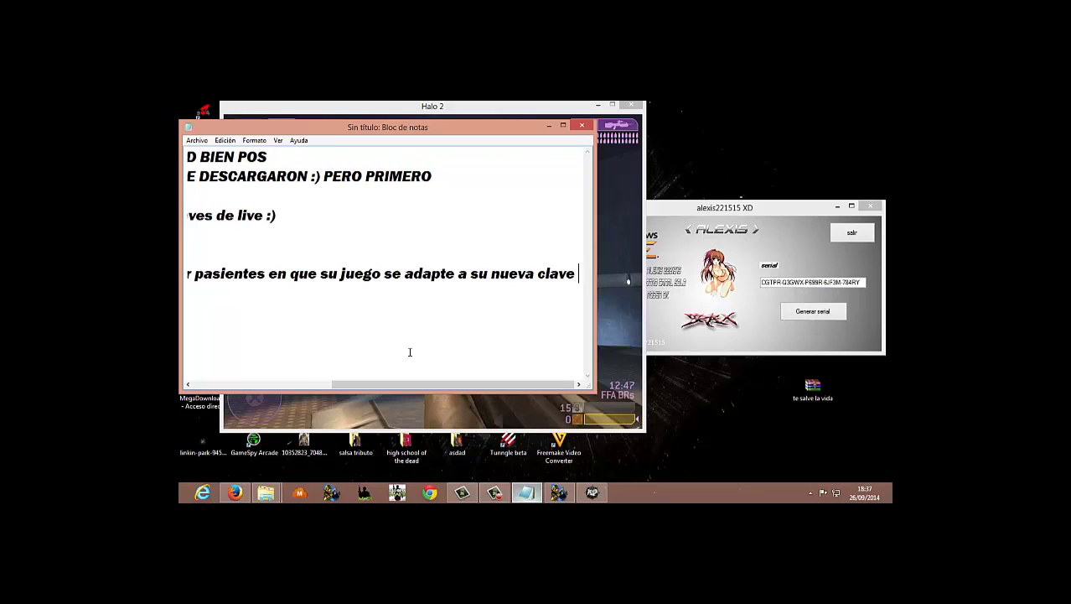
type("de live")
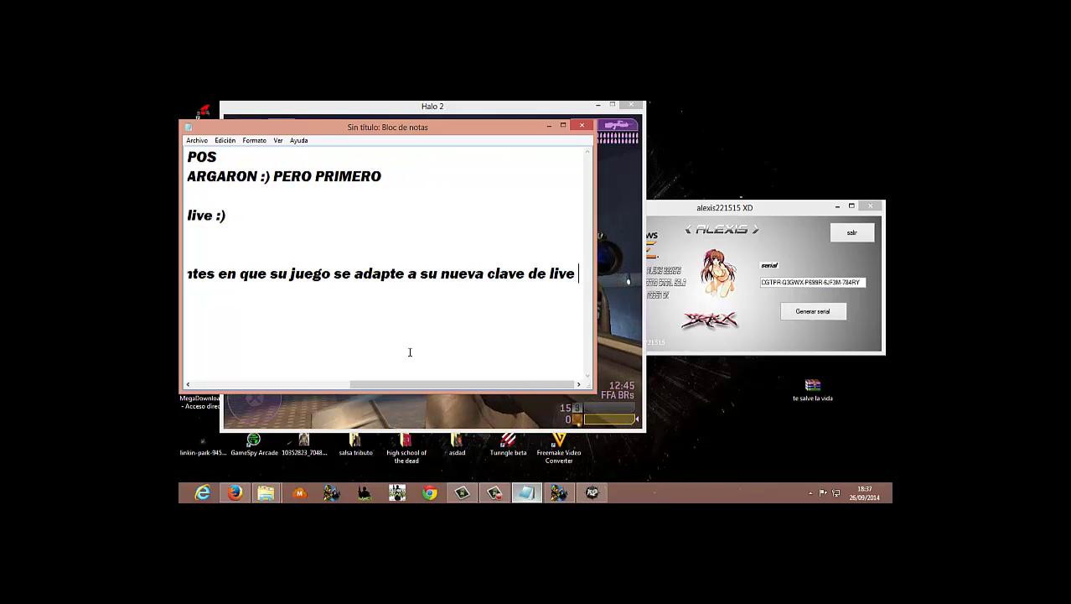
Delete all the caption text in the Notepad note and minimize its window to return to the match
key("ctrl+a")
key("BackSpace")
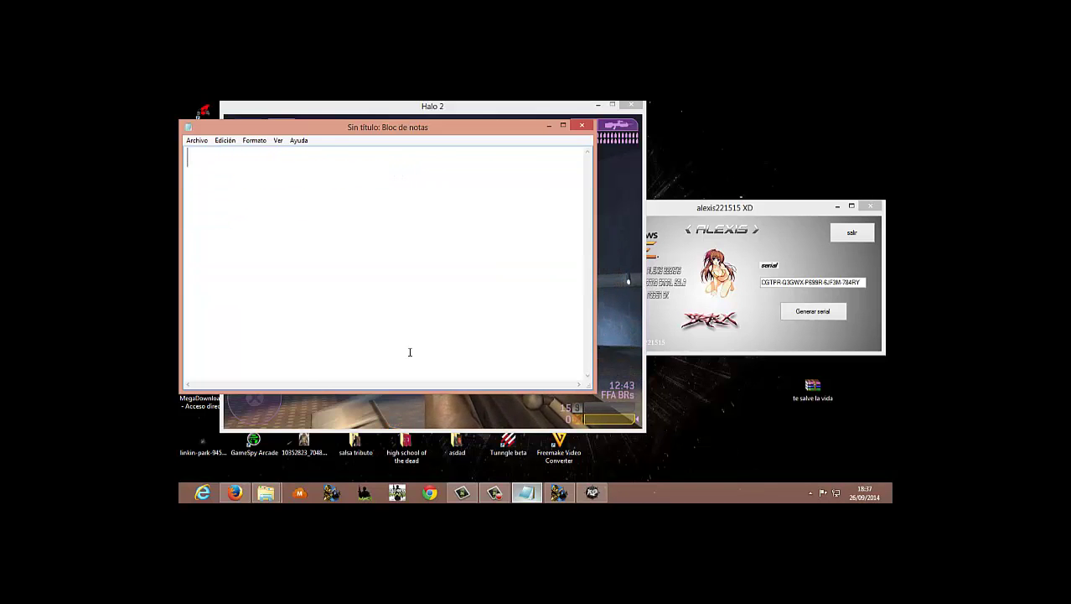
left_click(548, 127)
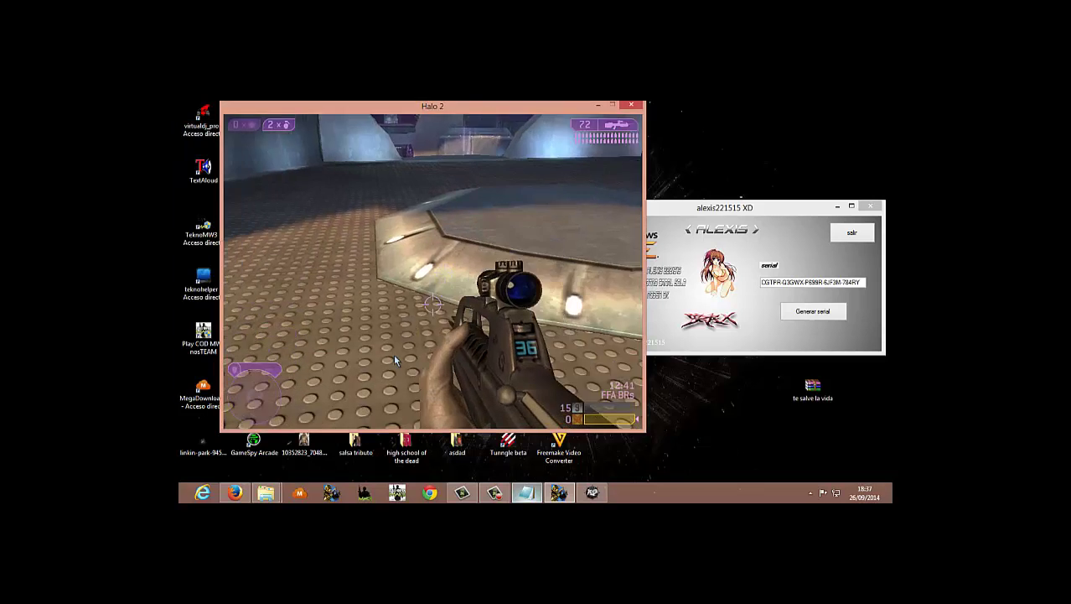
Play the online Halo 2 match, moving through the map, firing the battle rifle and reloading it
left_click(273, 288)
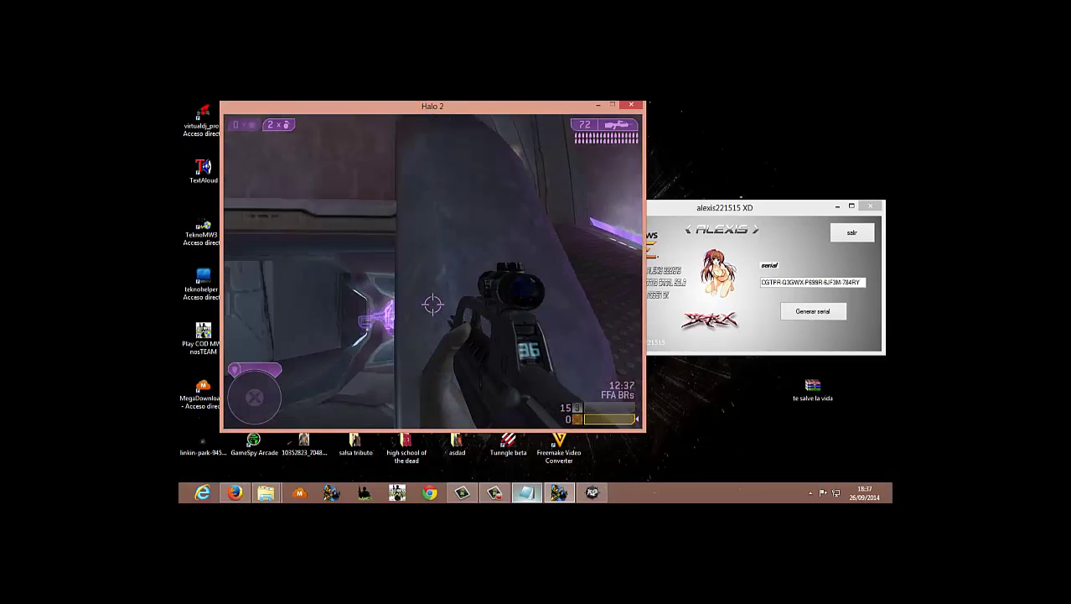
left_click(432, 304)
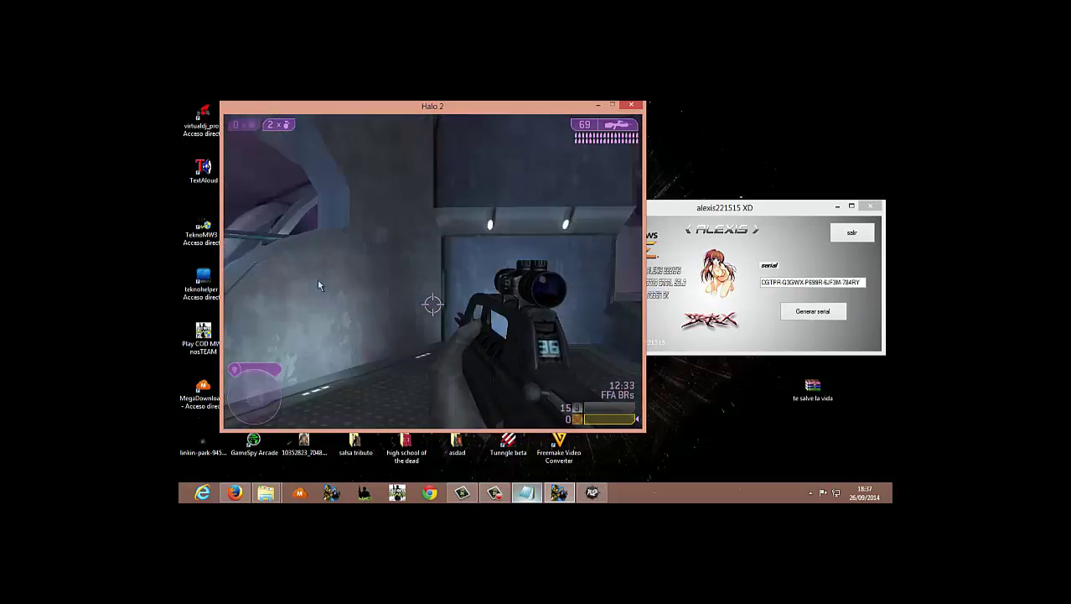
left_click(432, 305)
key("r")
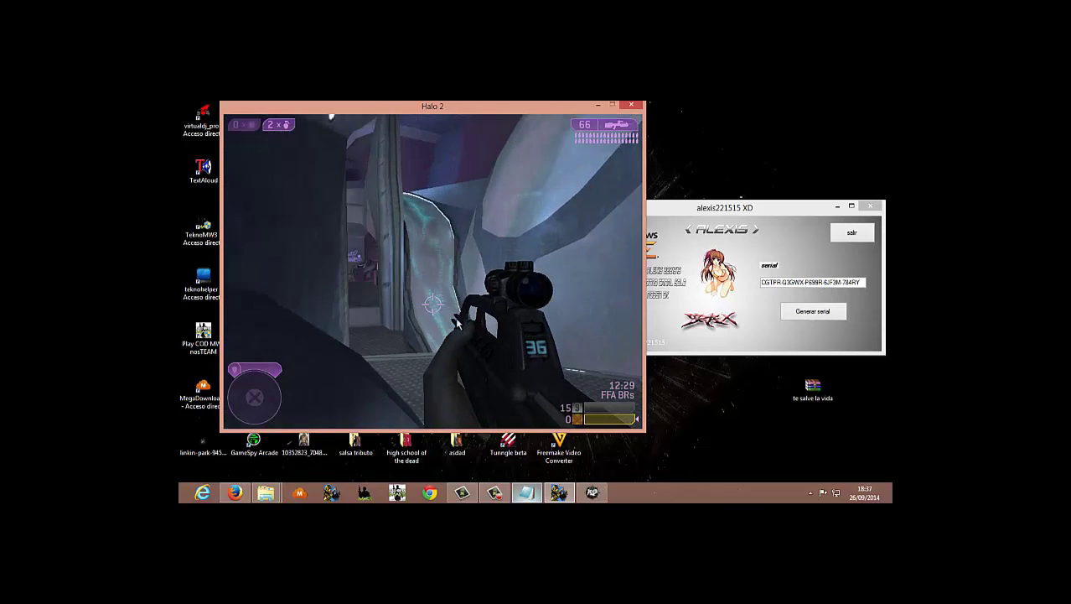
left_click(432, 305)
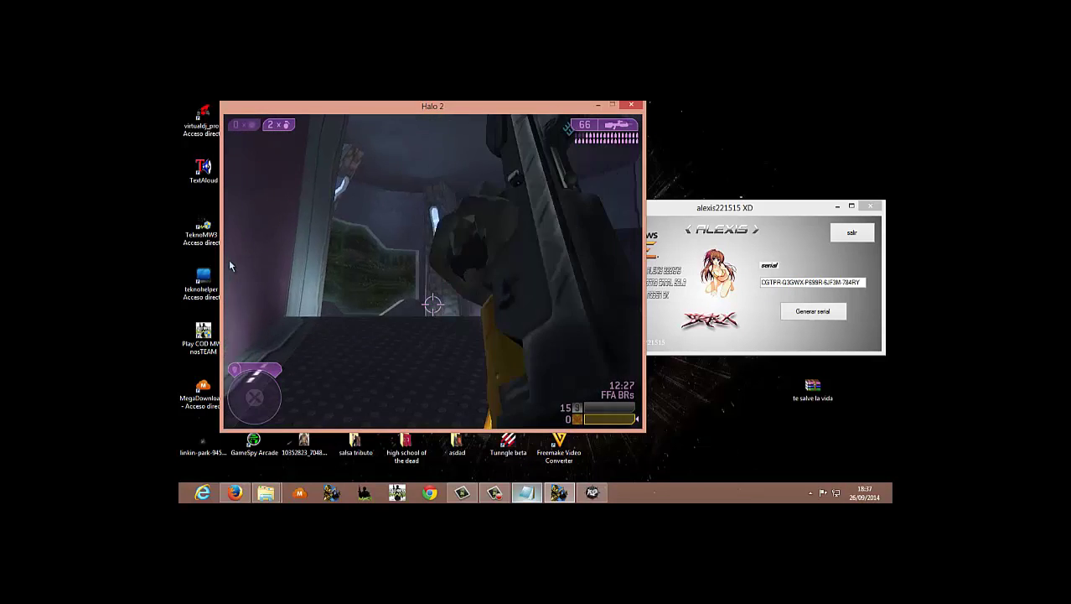
Abandon the current Halo 2 match from the game menu and confirm leaving it
key("Escape")
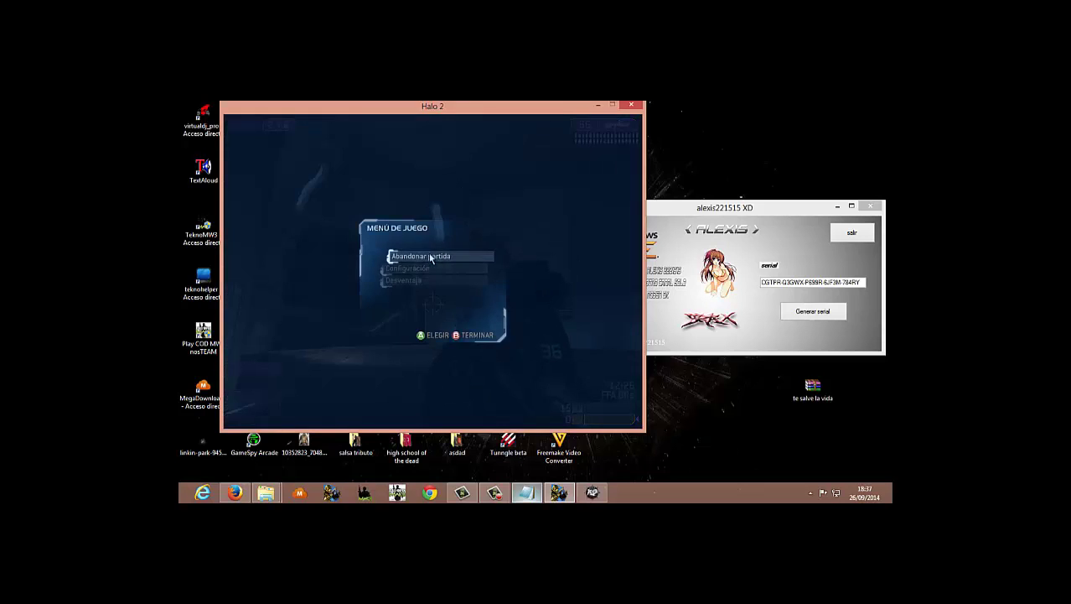
left_click(431, 258)
left_click(387, 301)
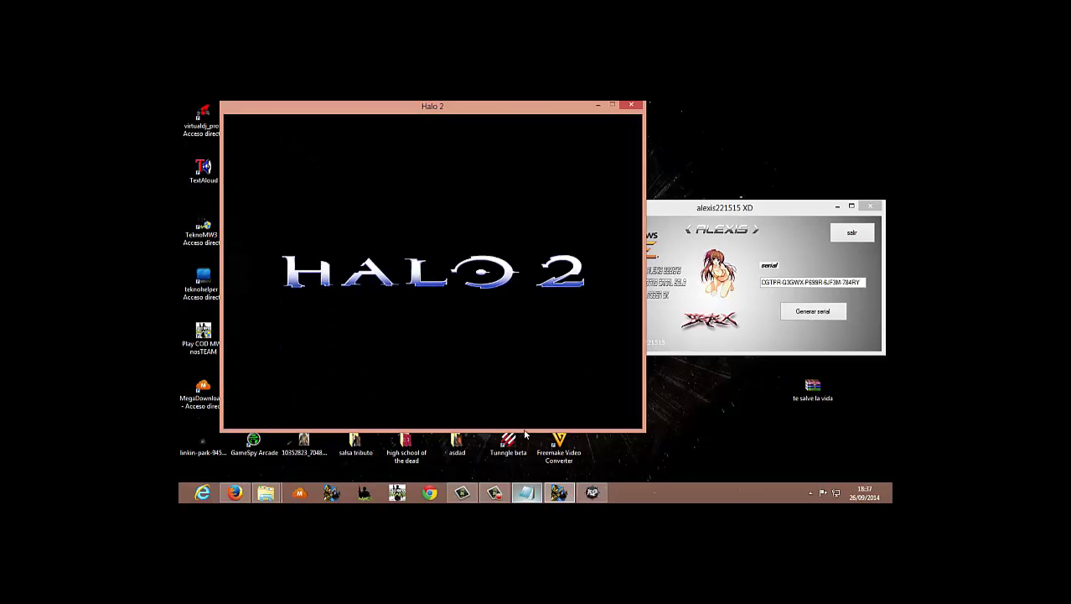
Switch to Notepad and write the closing caption "bueno eso fue todo amigos espere y le aya gustado :D :D" in the empty note
left_click(518, 494)
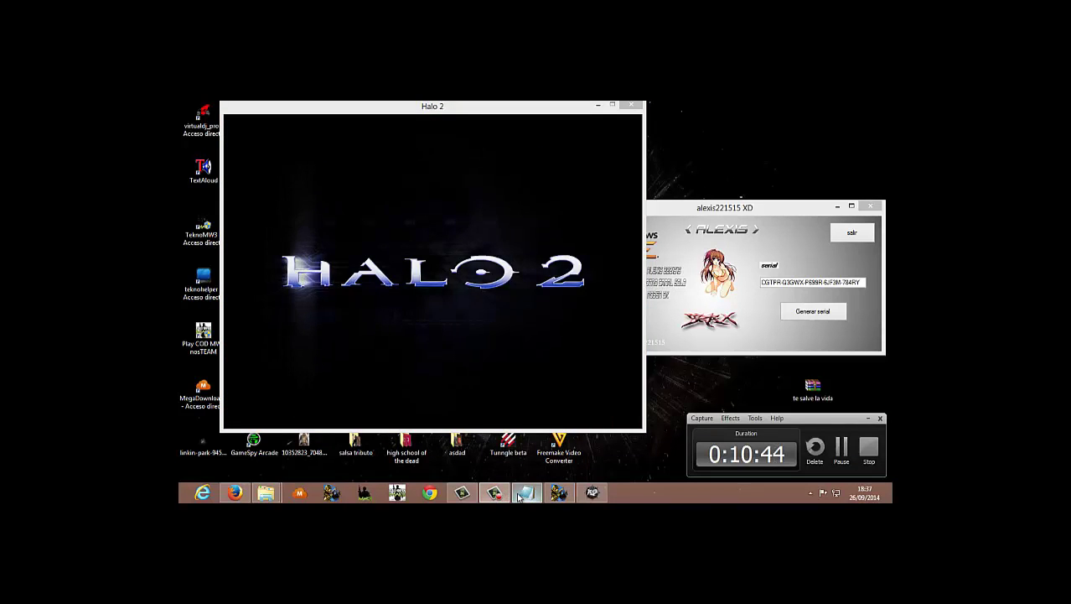
left_click(518, 495)
type("b")
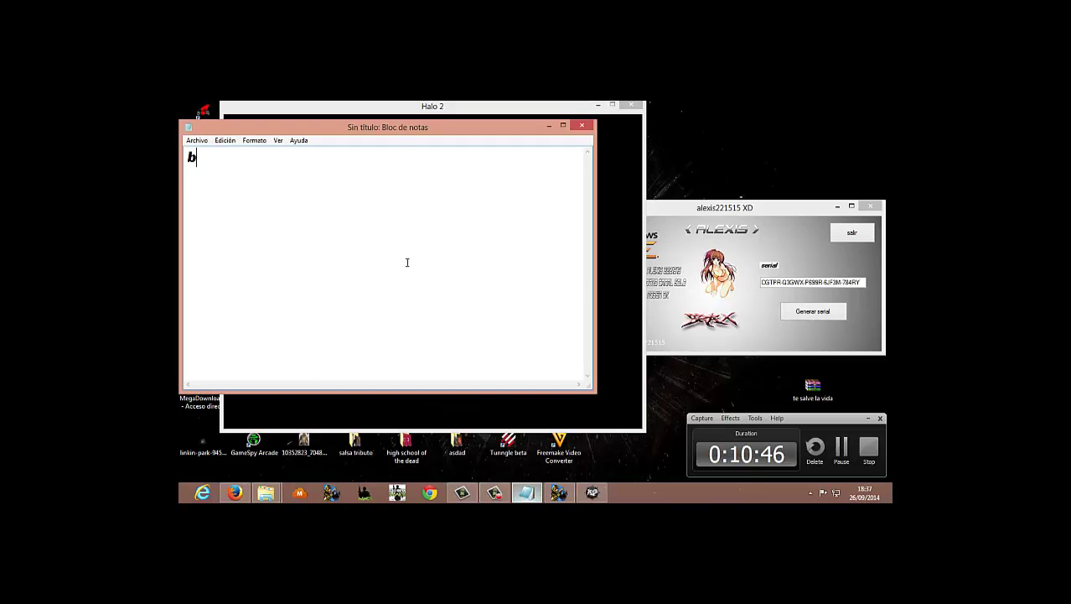
type("ueno eso fe")
key("BackSpace")
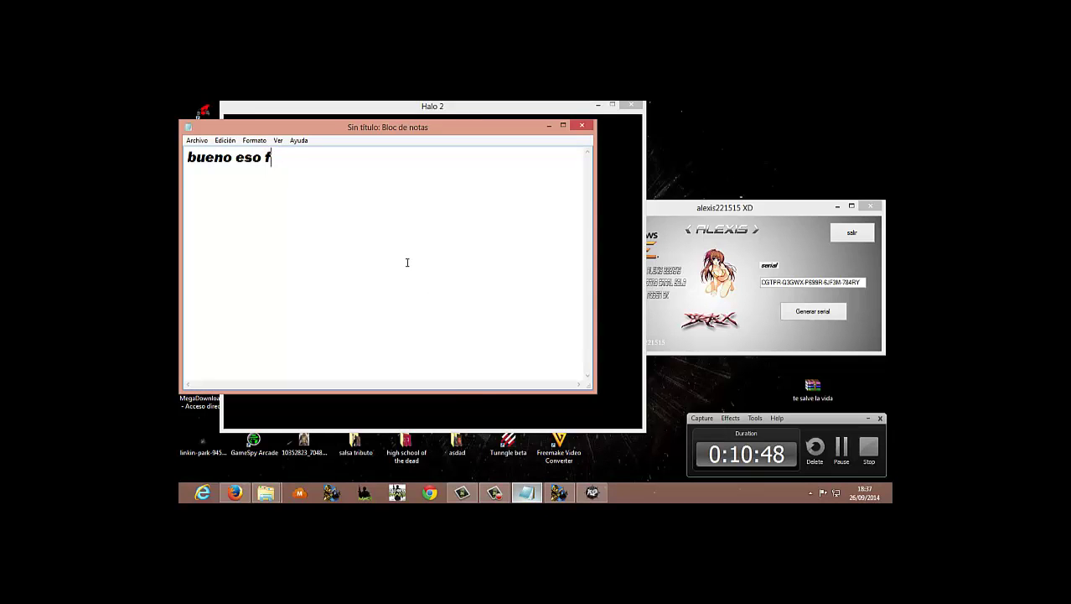
type("ue todo a")
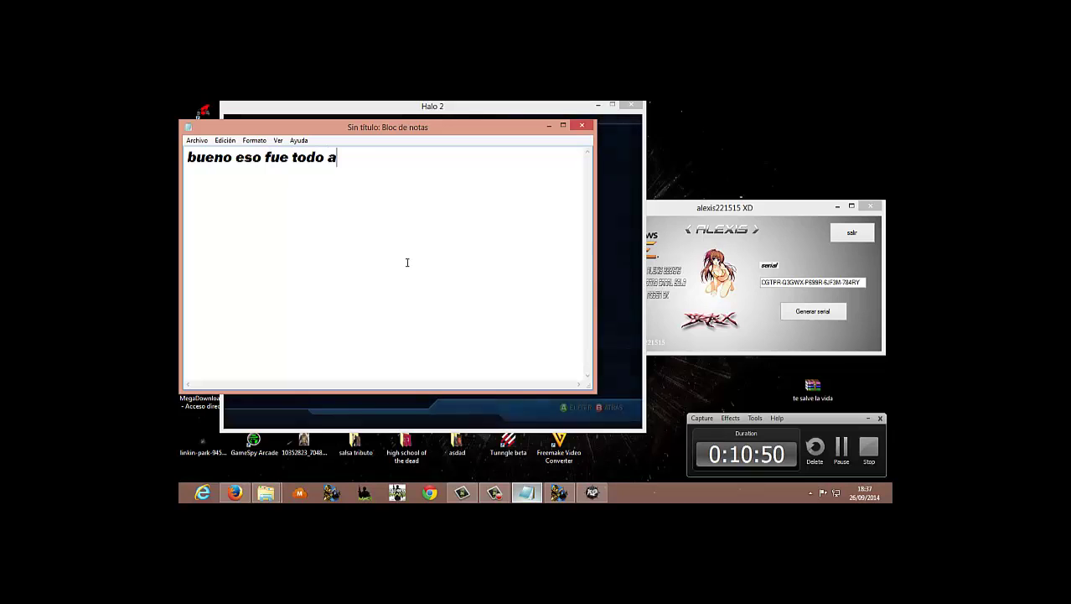
type("migos espere")
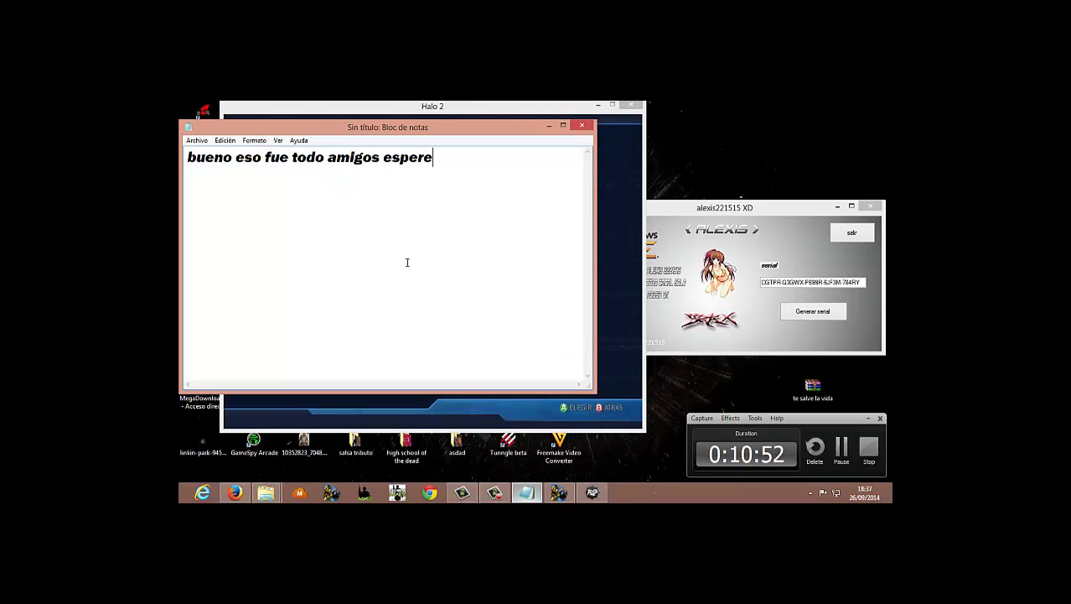
type(" y le ay")
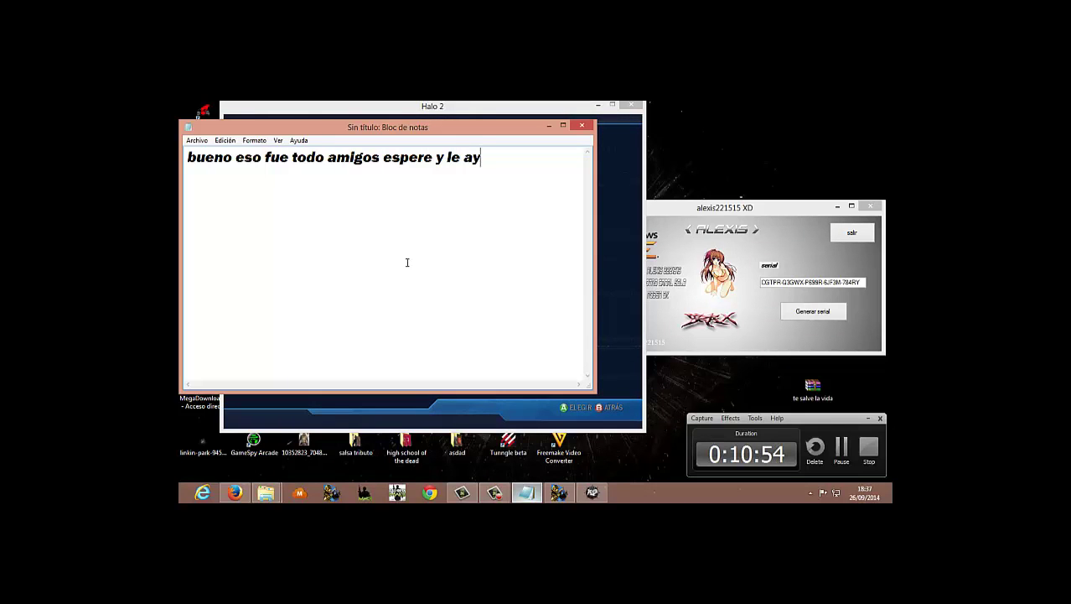
type("a gs¿")
type("ado")
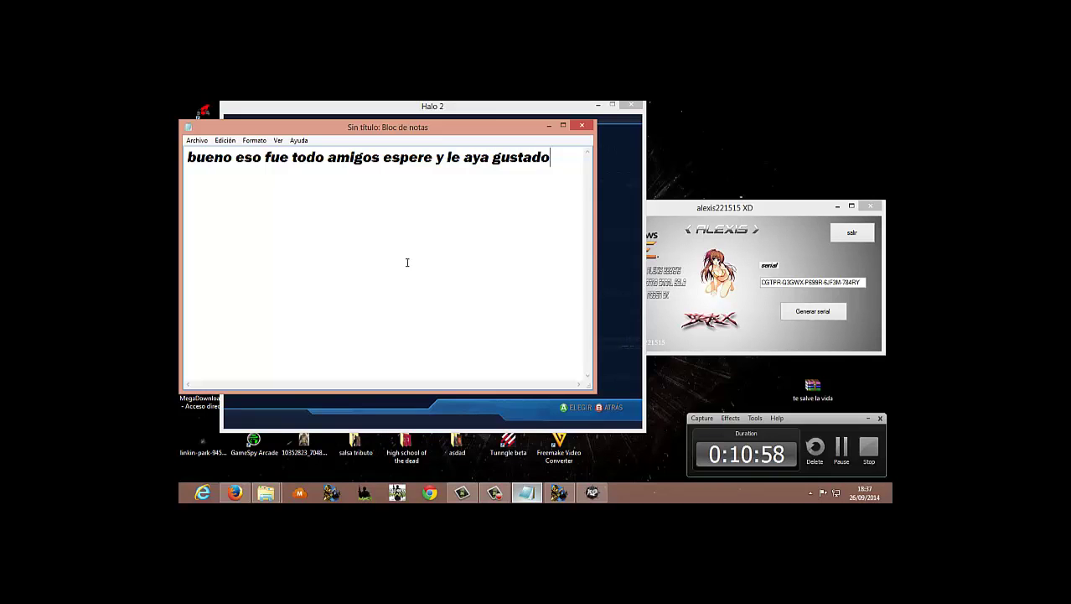
type(" :D :D")
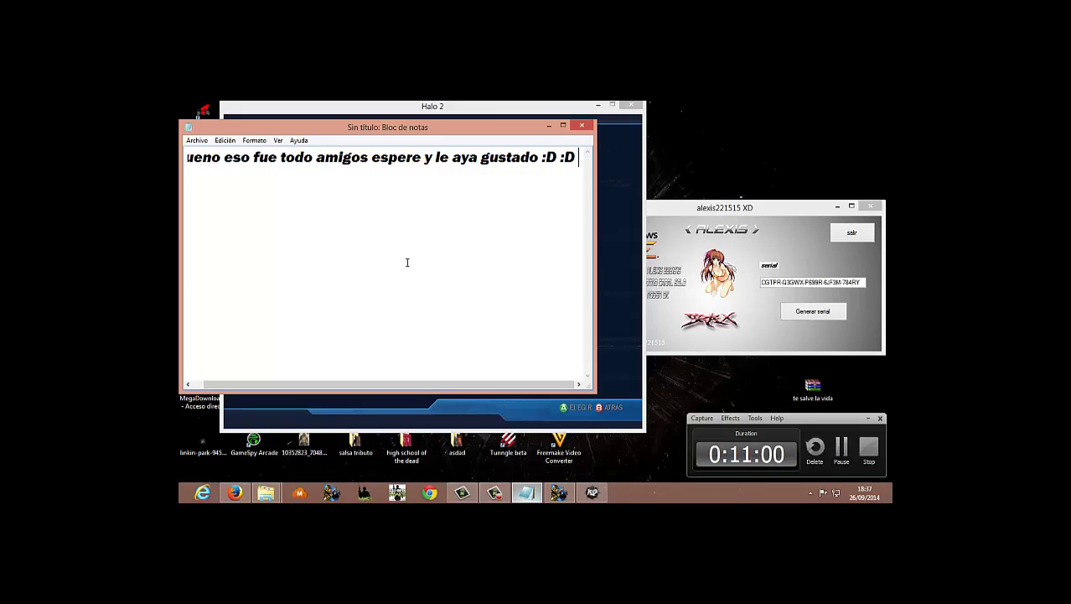
Erase the closing caption from the note and minimize Notepad
key("ctrl+a")
key("BackSpace")
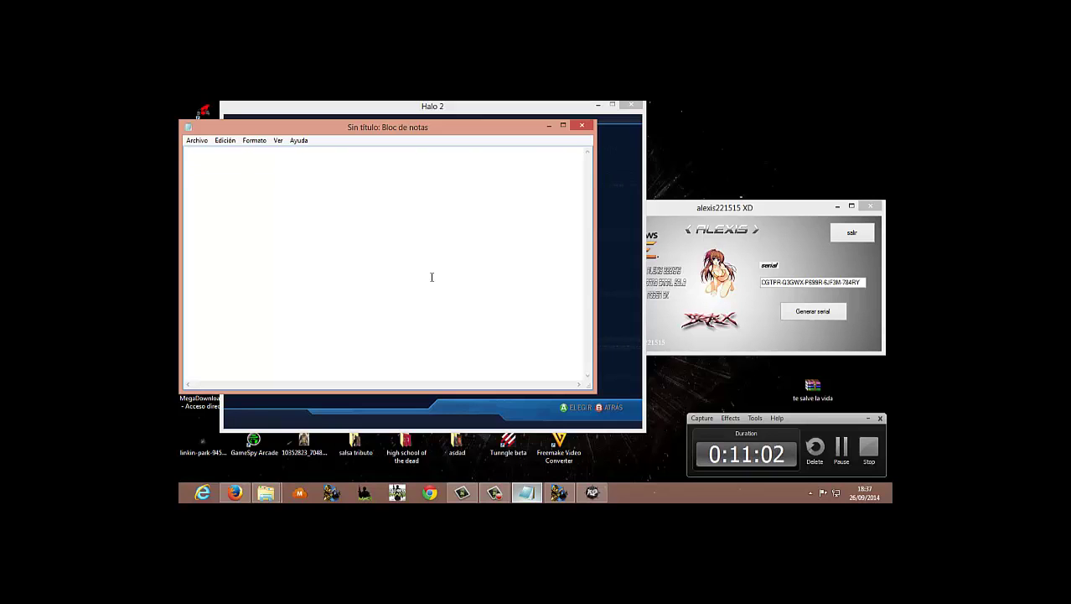
left_click(549, 127)
Back out of Halo 2's LIVE menu and minimize the game to show the desktop
key("Escape")
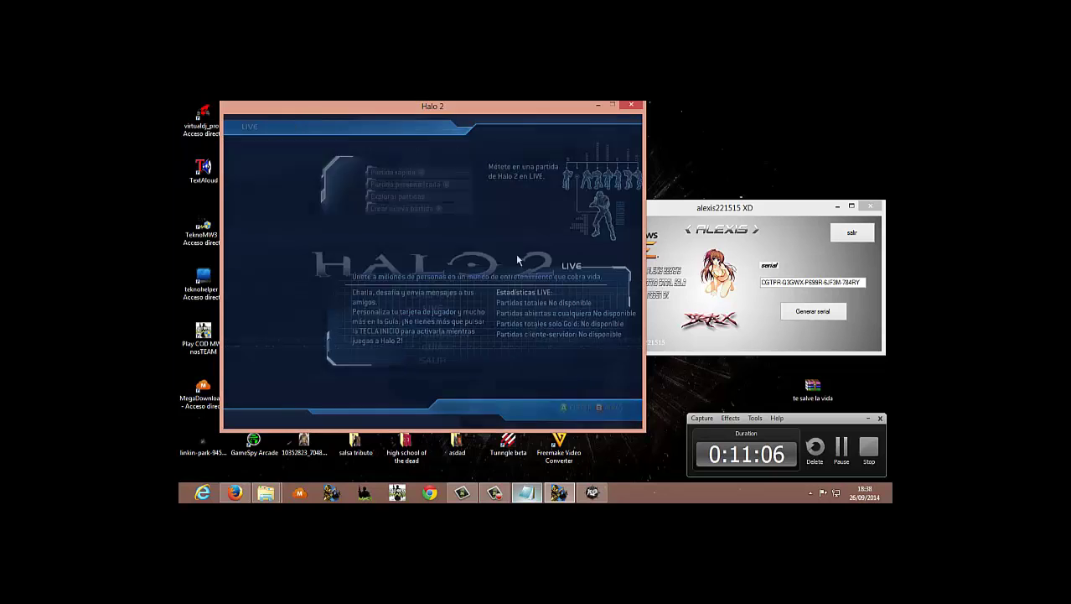
left_click(598, 104)
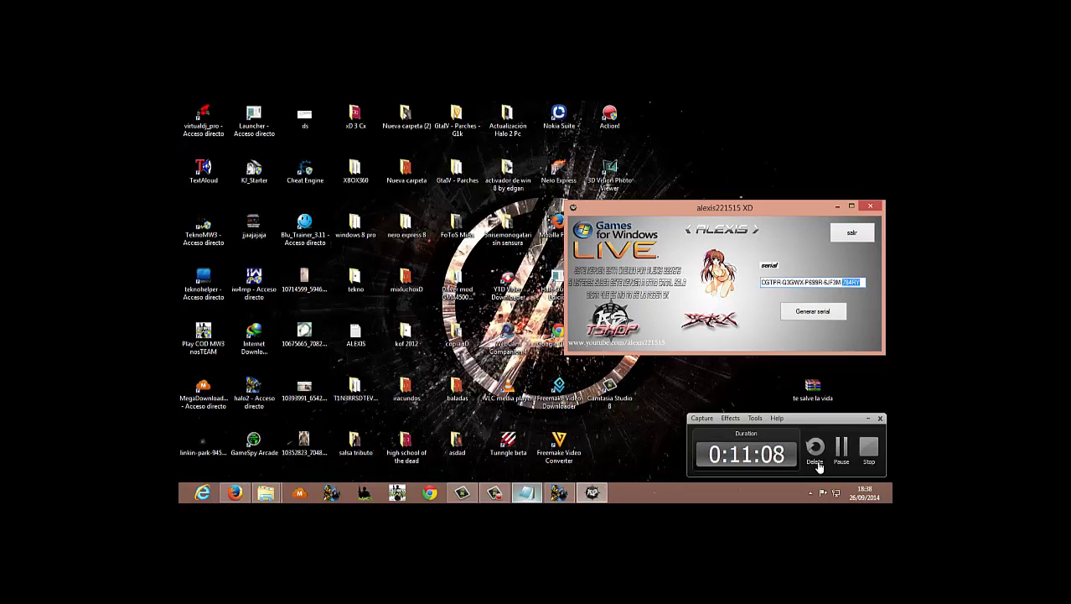